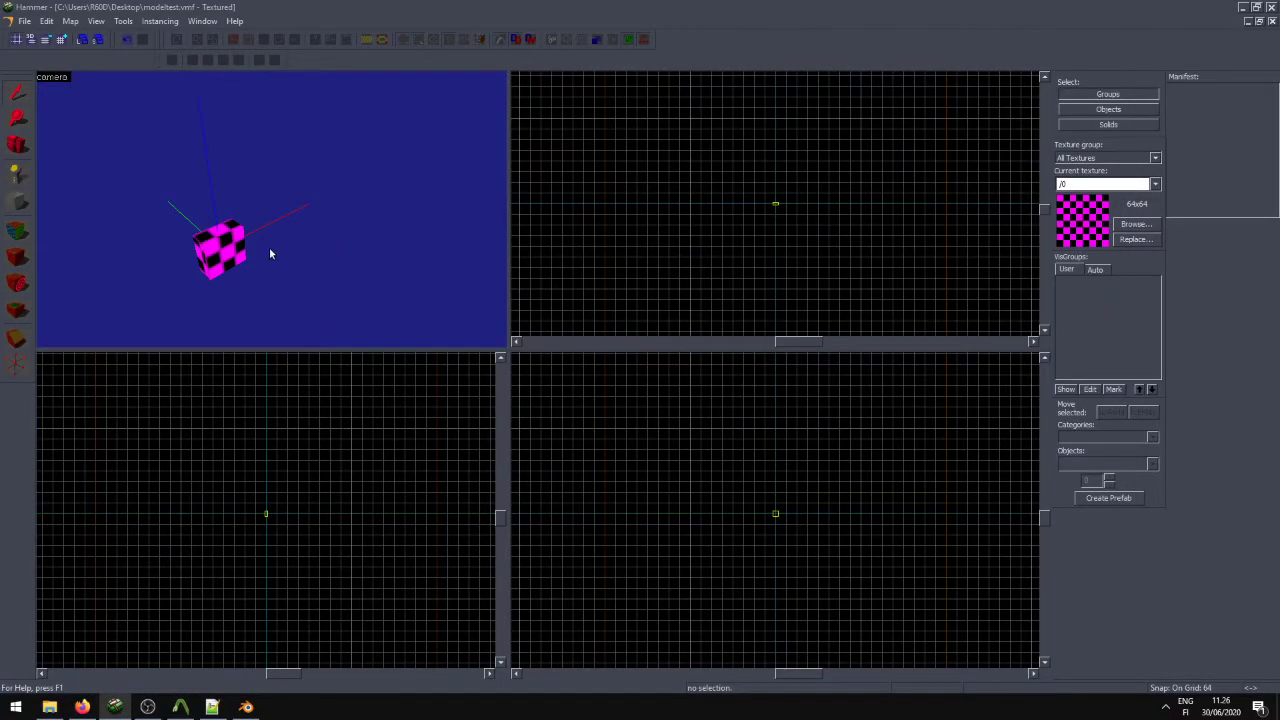
Step: Inspect the checkered prop_static in the camera view, then open and close its object properties
key(a)
key(w)
key(s)
key(d)
double_click(344, 265)
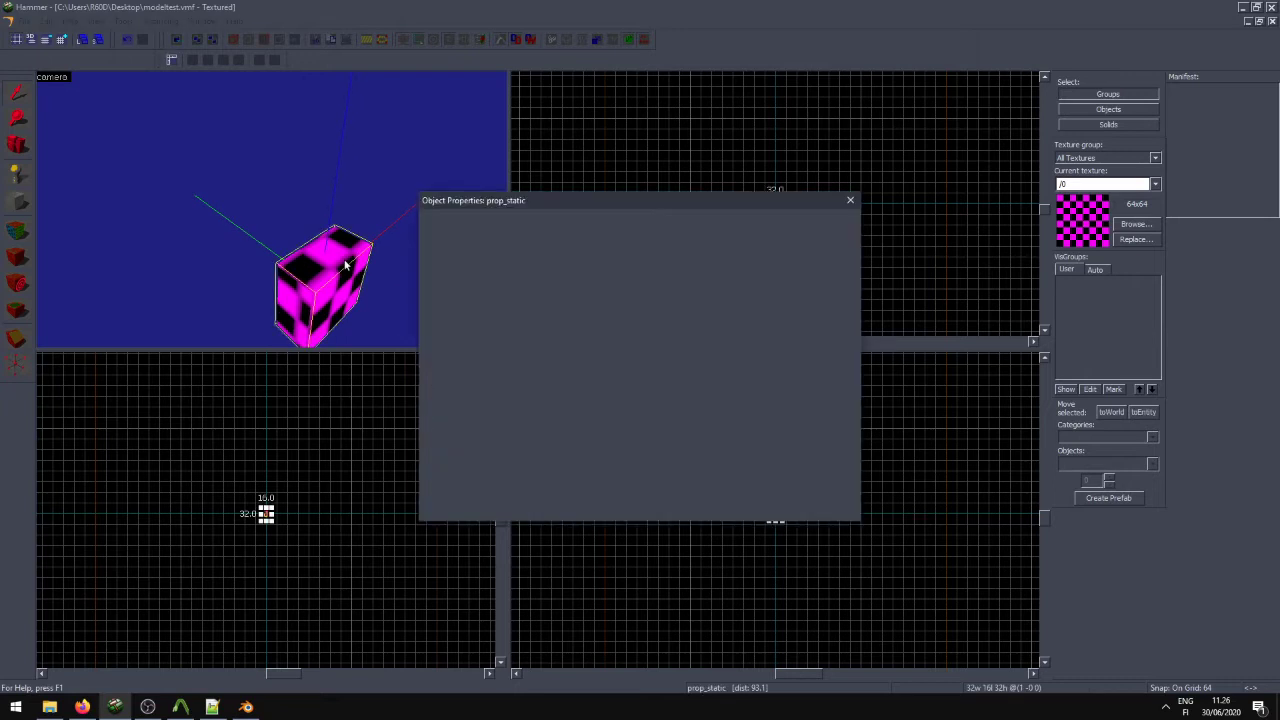
click(850, 205)
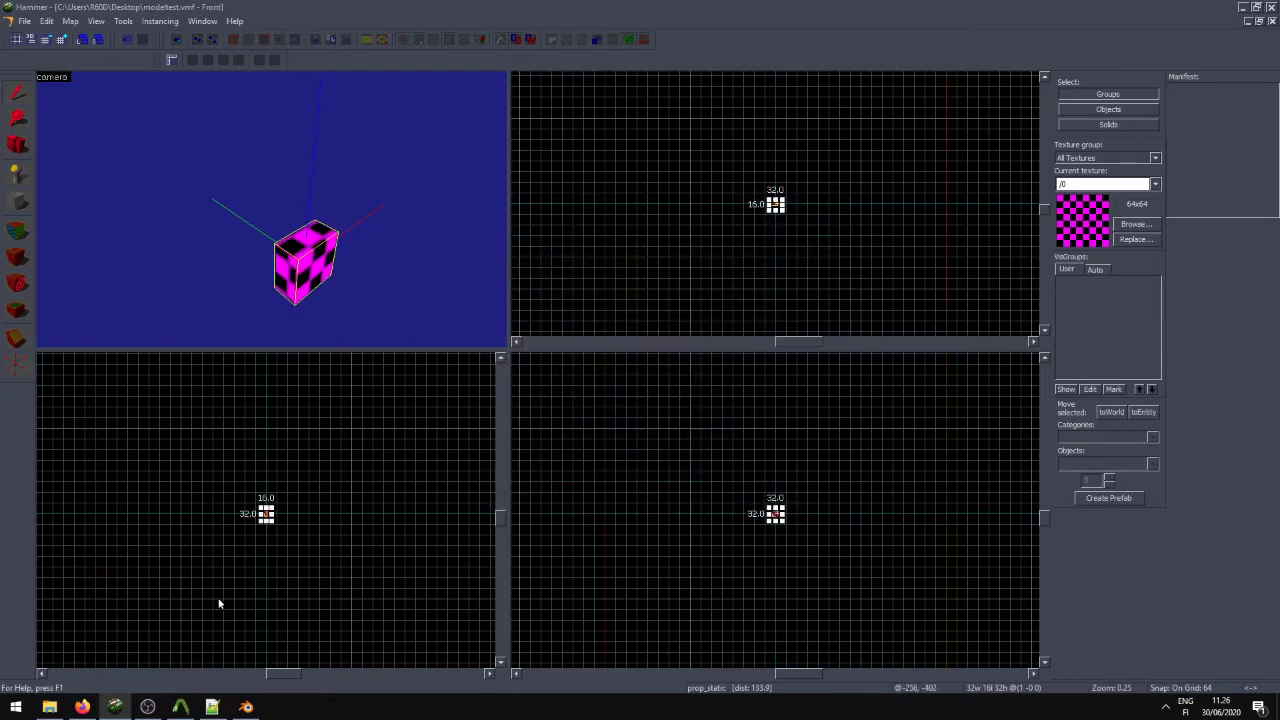
Step: Switch to Blender, start a new General file and delete all of its default objects
click(246, 707)
key(x)
click(400, 319)
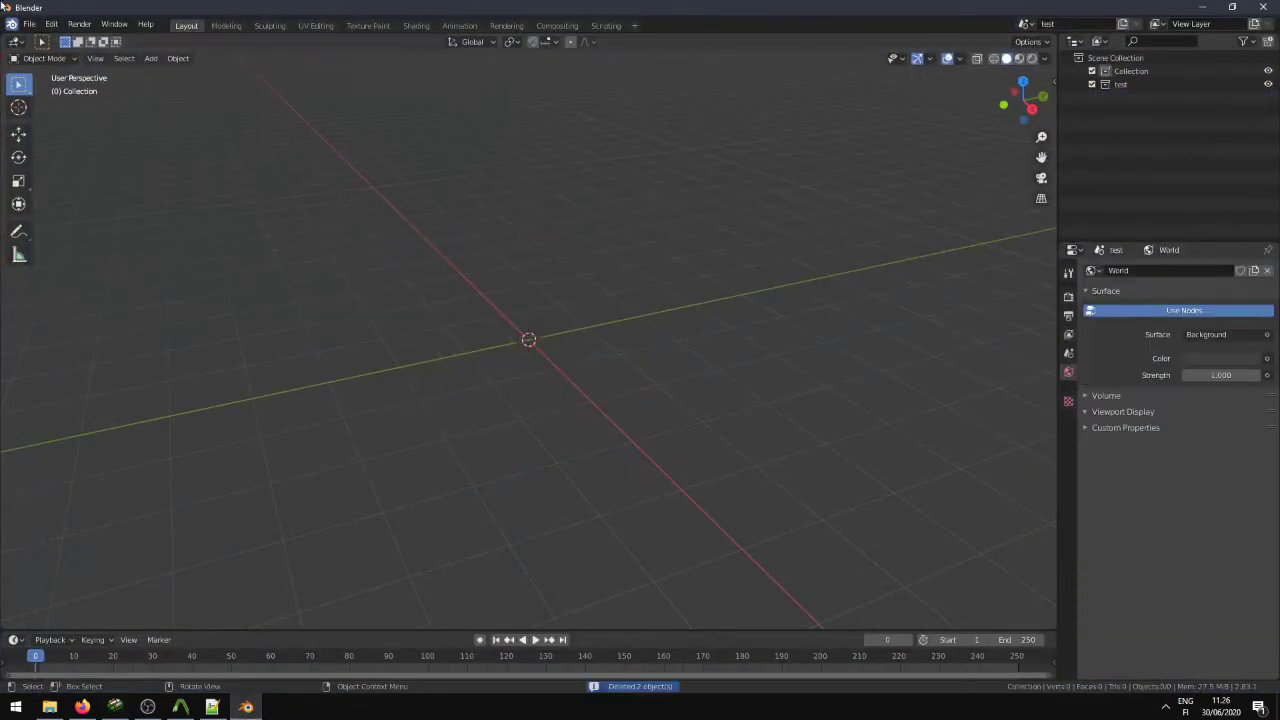
click(29, 23)
mouse_move(35, 37)
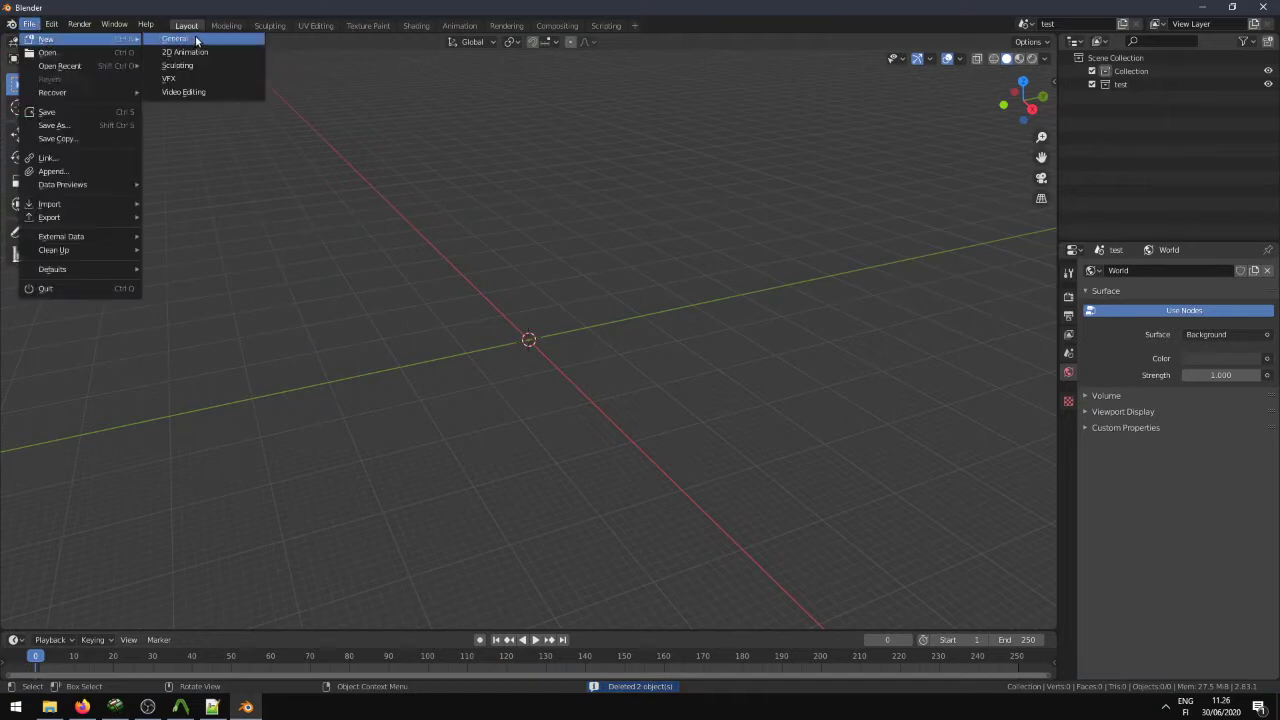
click(175, 37)
click(649, 379)
key(a)
key(x)
click(578, 371)
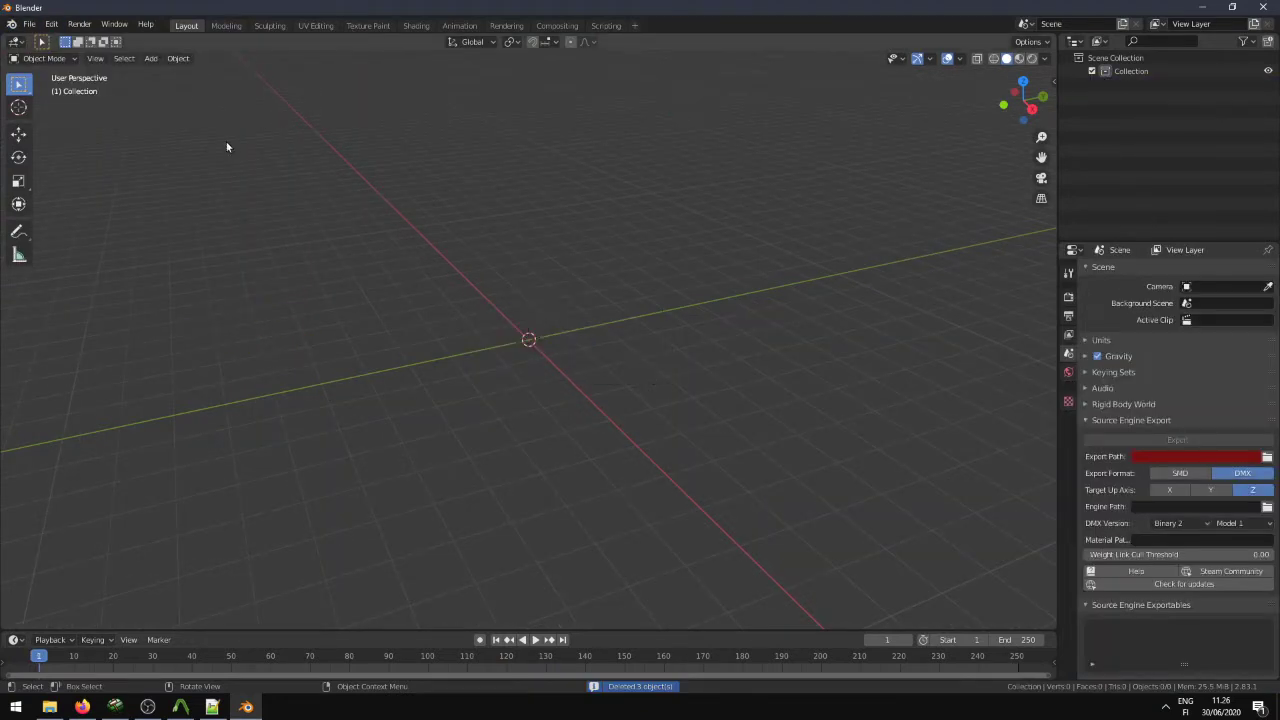
Step: Import test.smd from the Desktop using the Source Engine importer
click(29, 23)
mouse_move(60, 206)
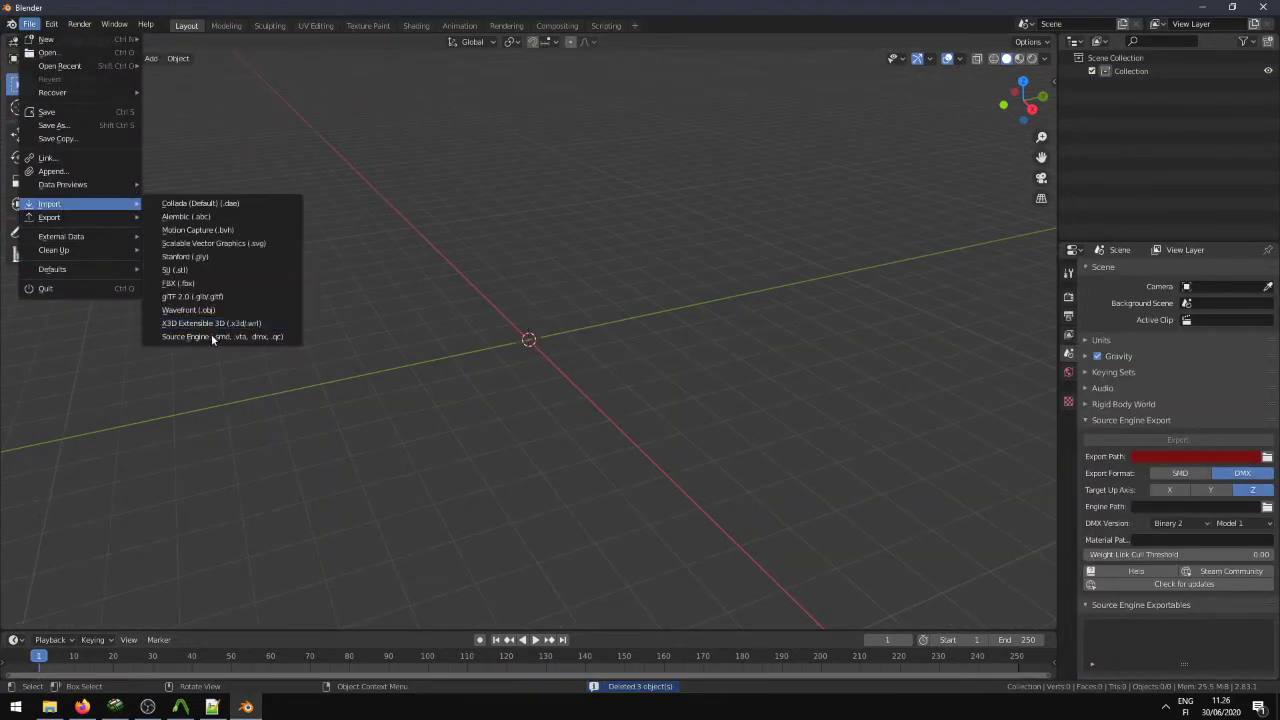
click(211, 334)
click(345, 286)
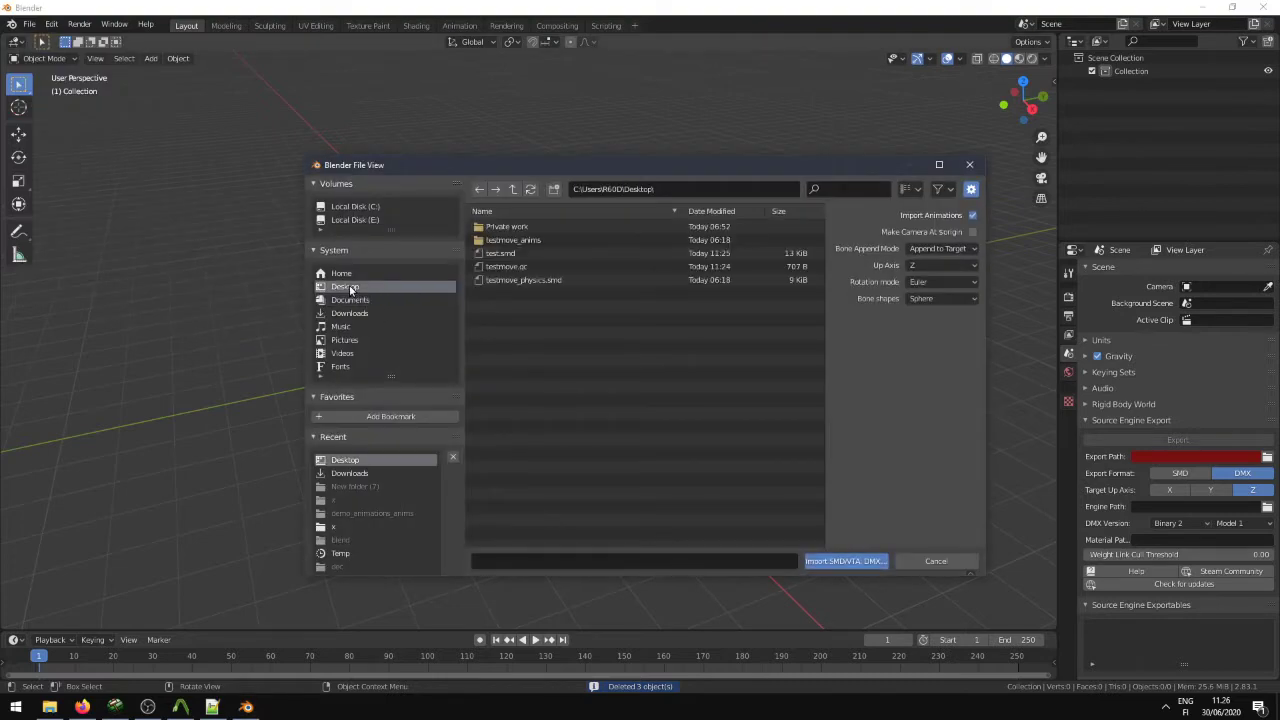
double_click(498, 256)
scroll(531, 340, down, 8)
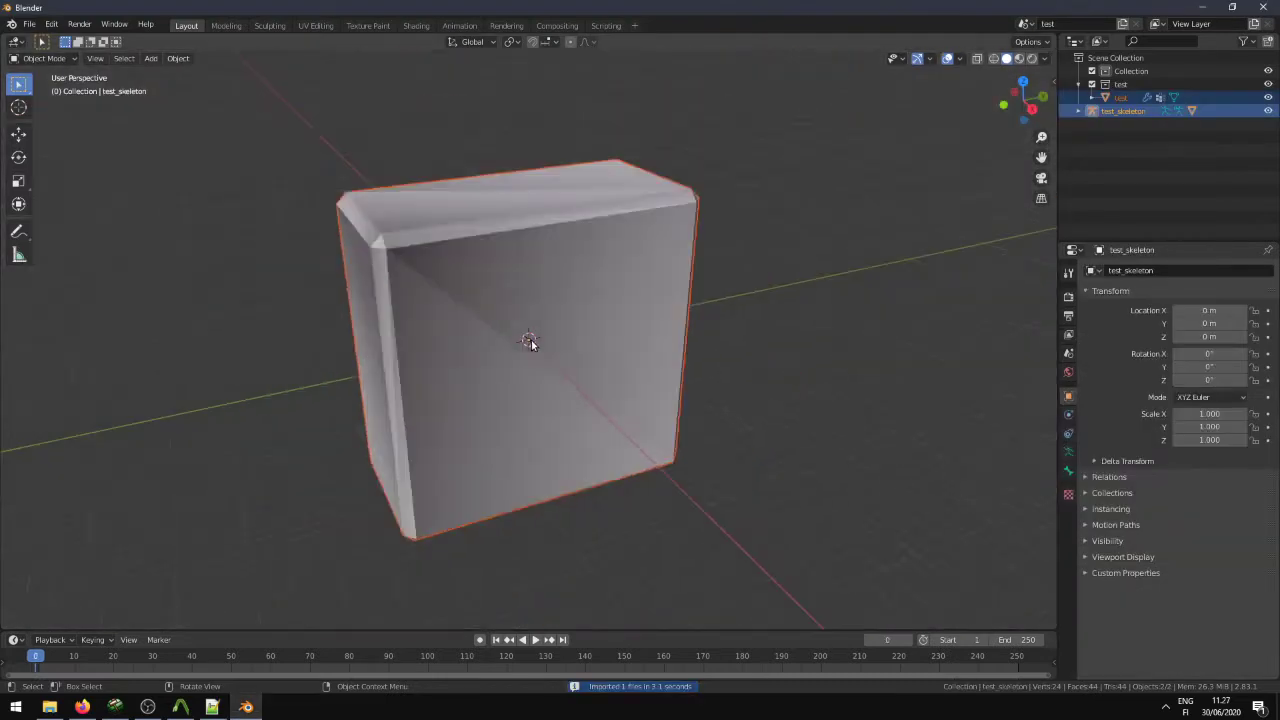
Step: Select the test mesh and rename its material to TEST10
click(686, 431)
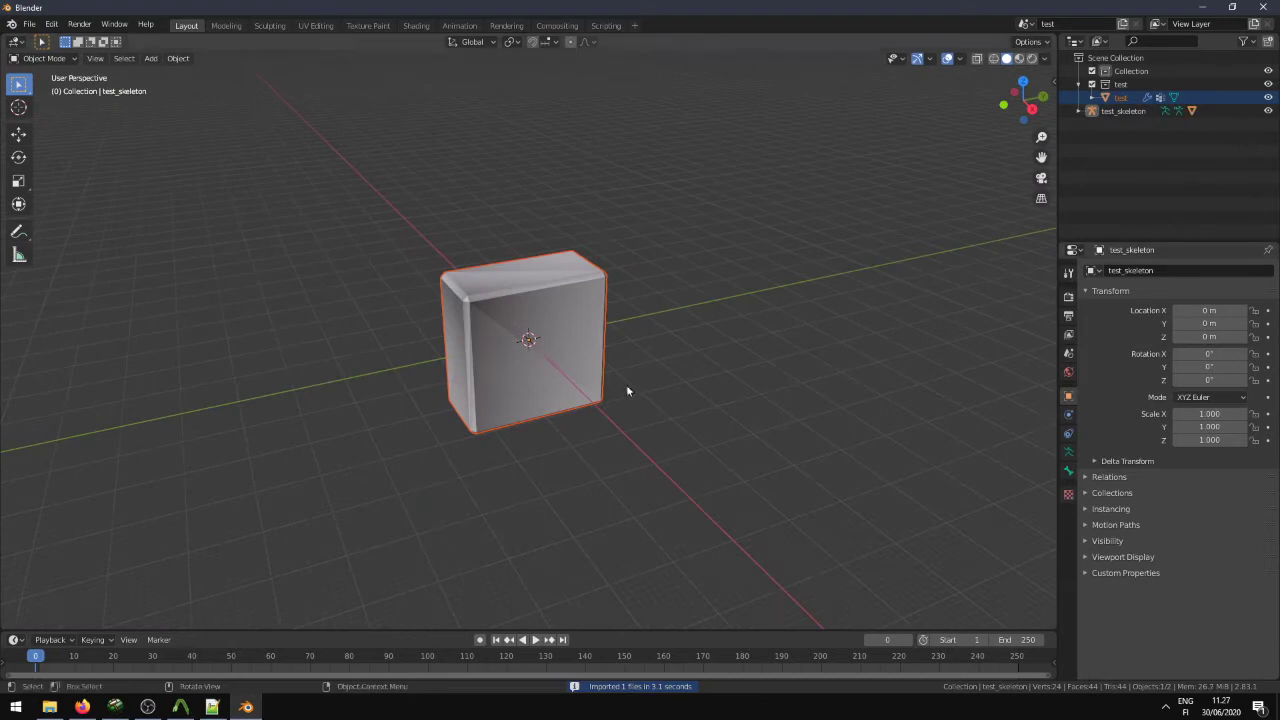
click(590, 381)
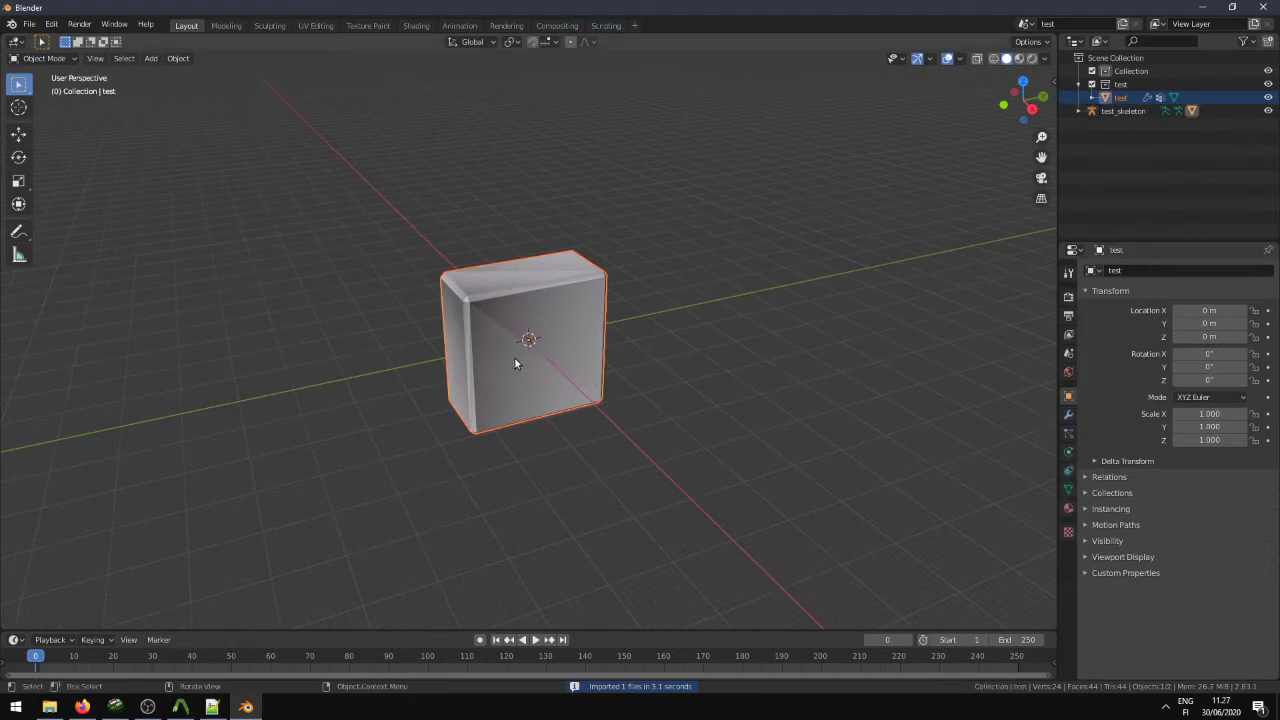
click(1069, 510)
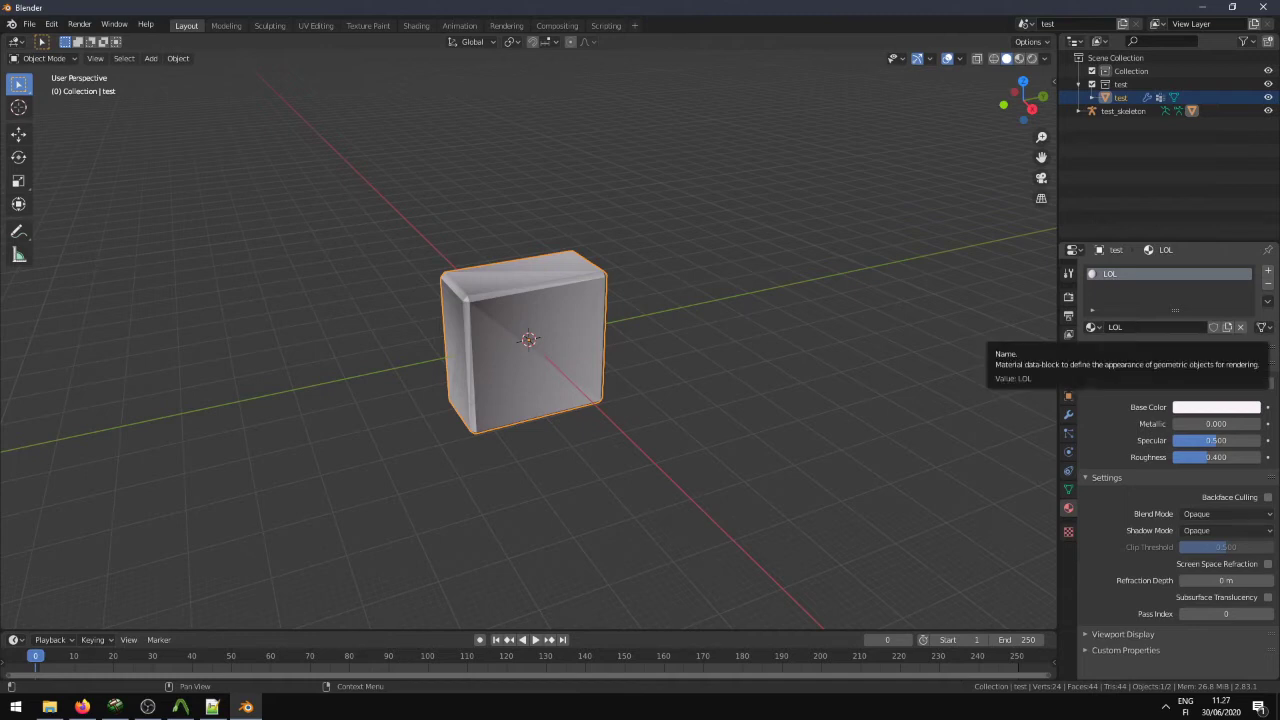
click(1136, 328)
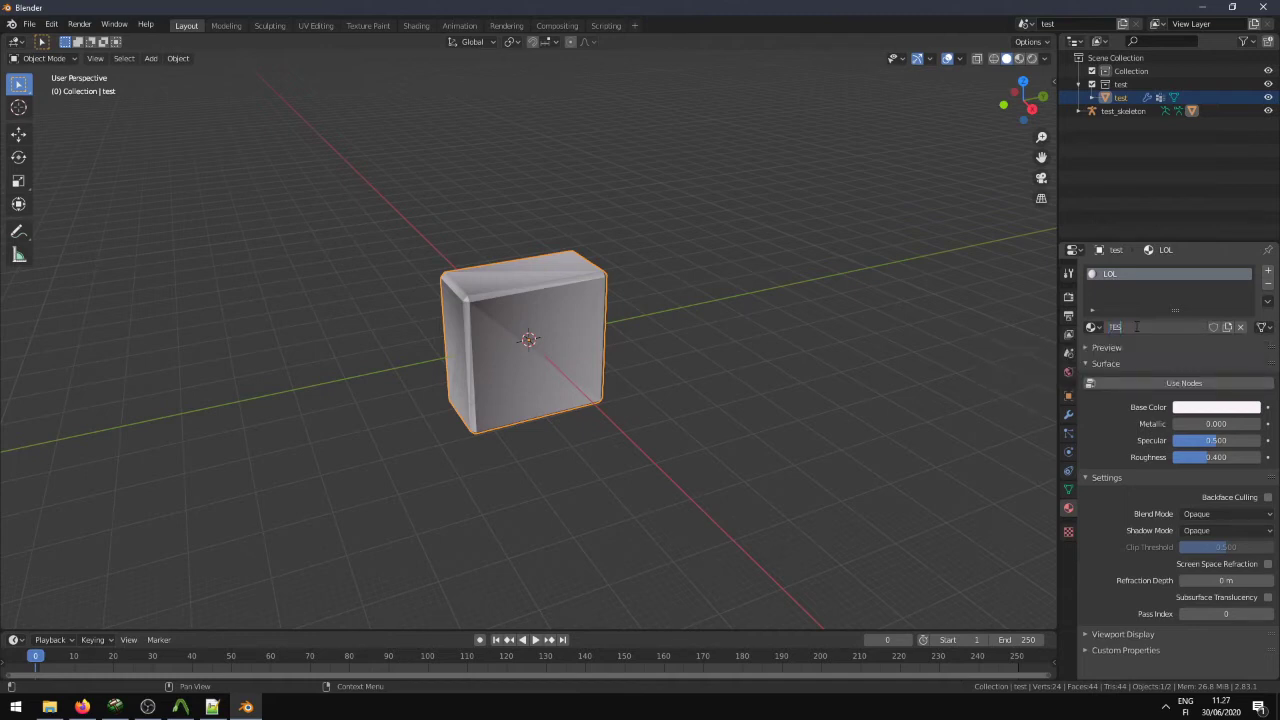
text(TEST10)
key(Return)
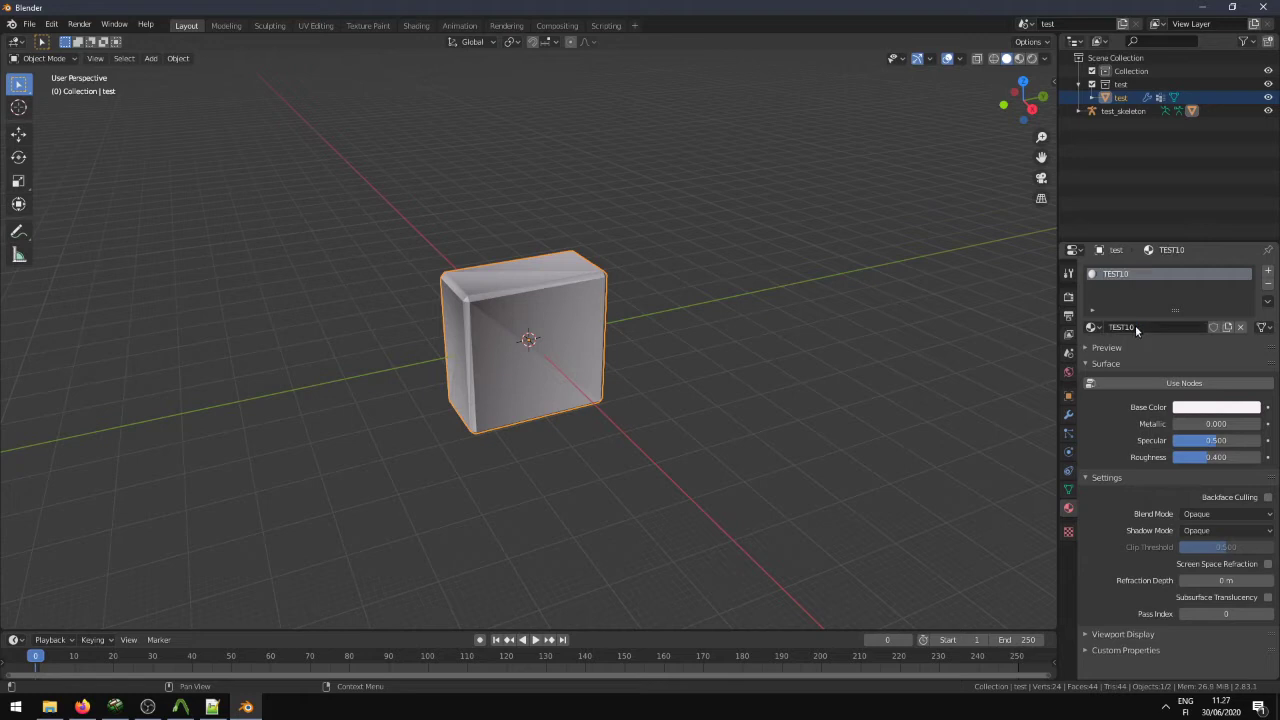
Step: Try to export the test model with the Source Engine exporter
click(29, 24)
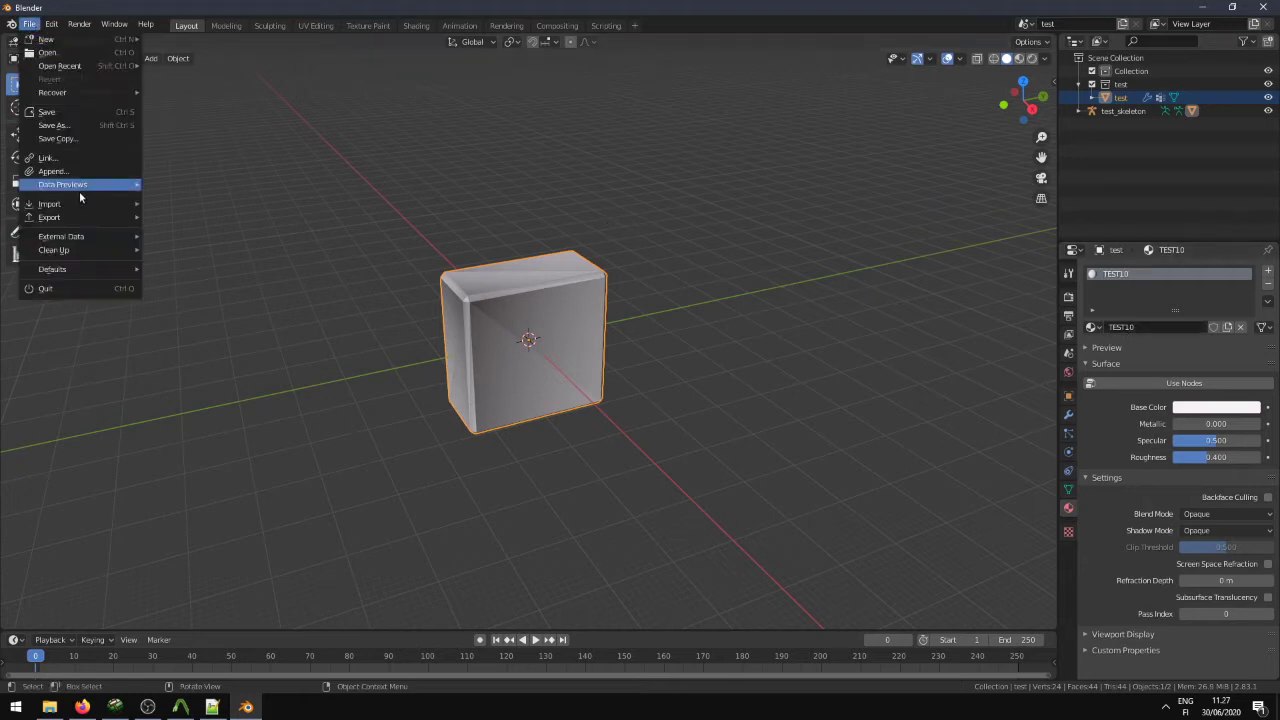
mouse_move(105, 222)
mouse_move(265, 350)
click(377, 352)
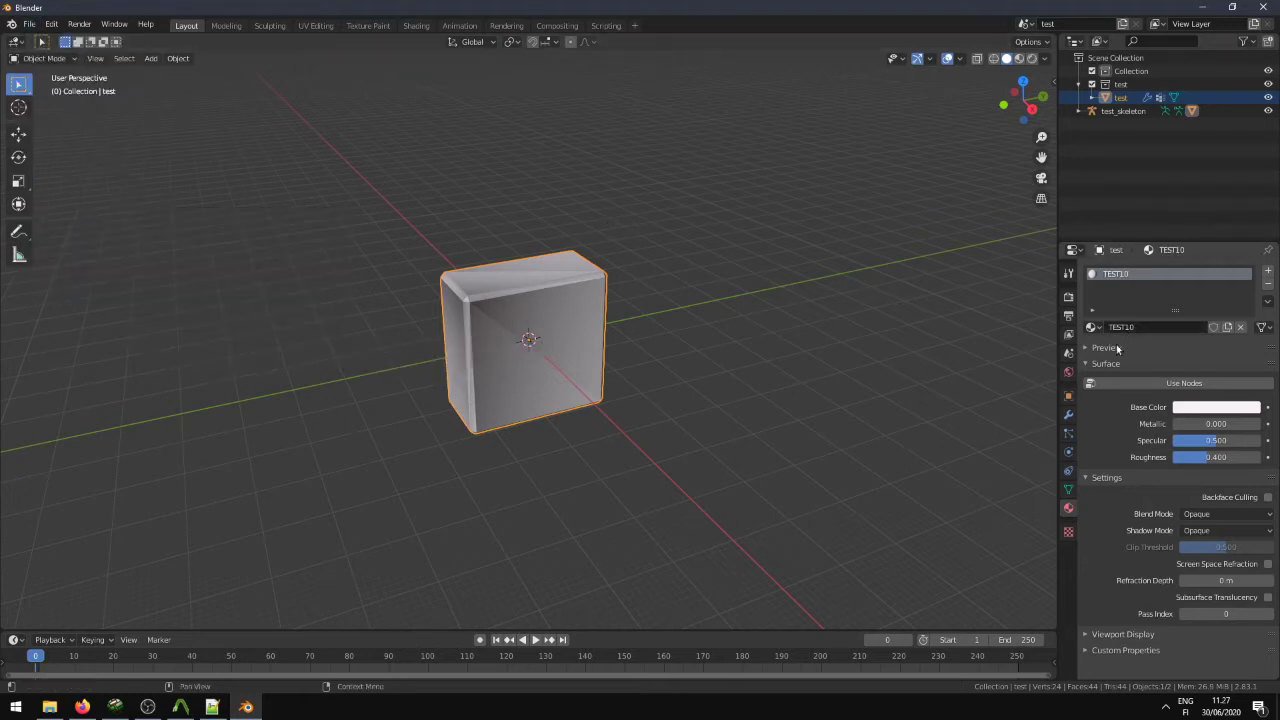
Step: Set the scene's Source Engine export format to SMD and its export path to the Desktop
click(1068, 353)
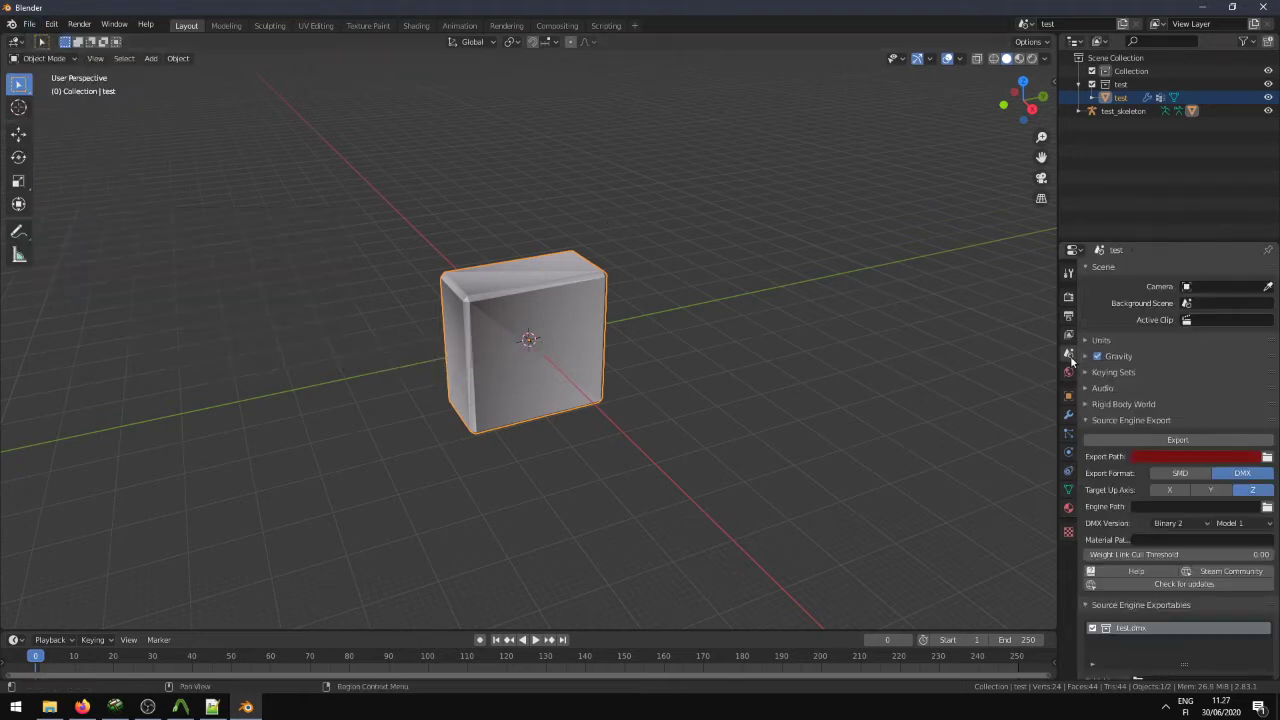
click(1266, 456)
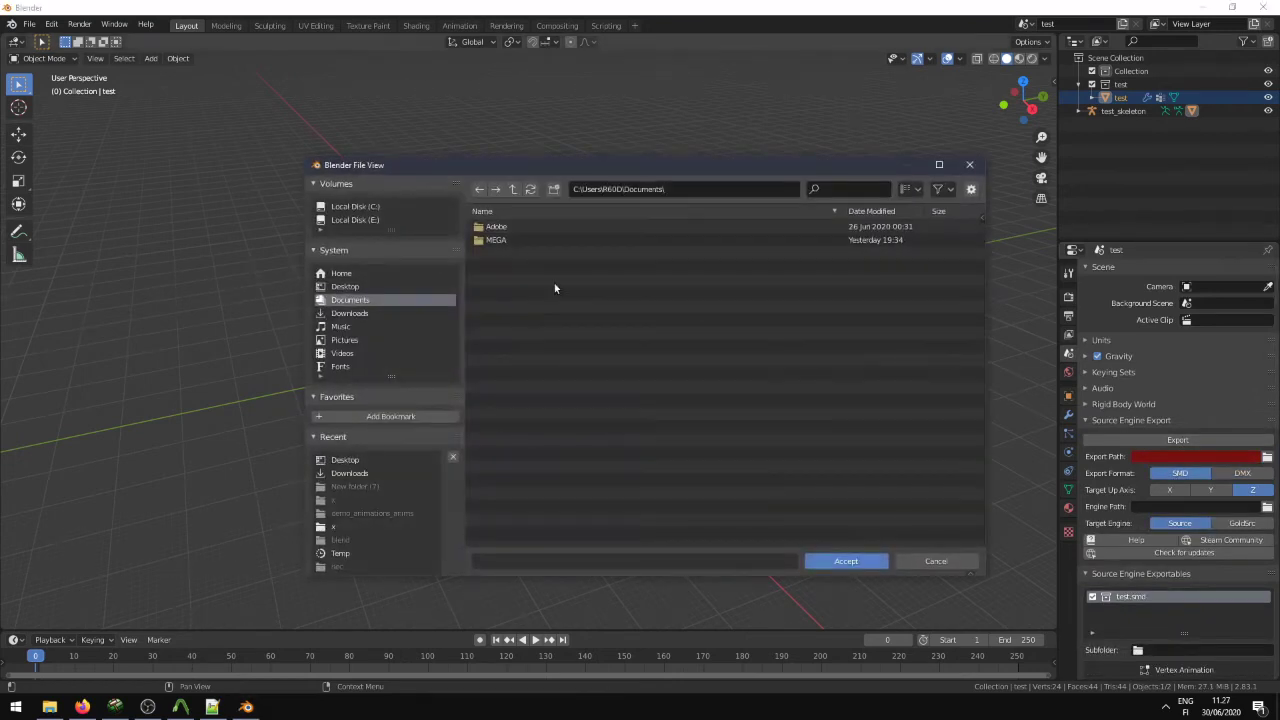
click(330, 286)
click(846, 560)
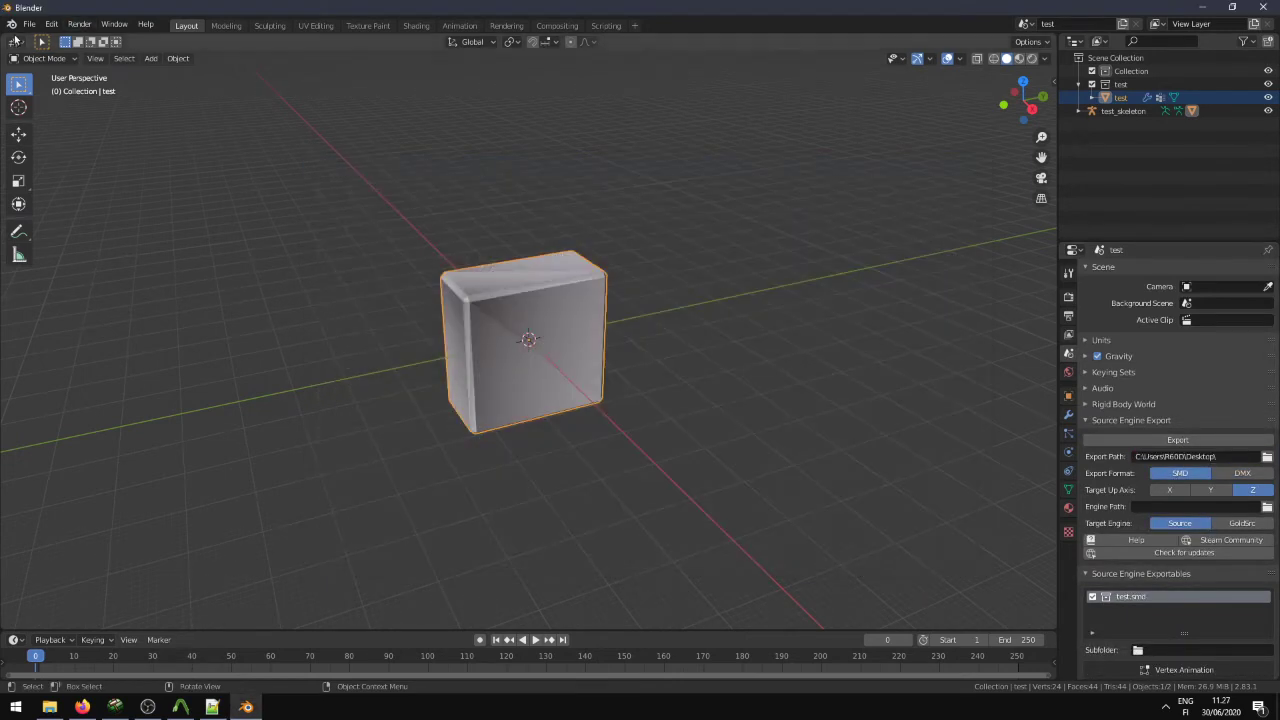
Step: Export the test model as test.smd with the Source Engine exporter
click(29, 23)
mouse_move(80, 207)
mouse_move(270, 355)
click(403, 354)
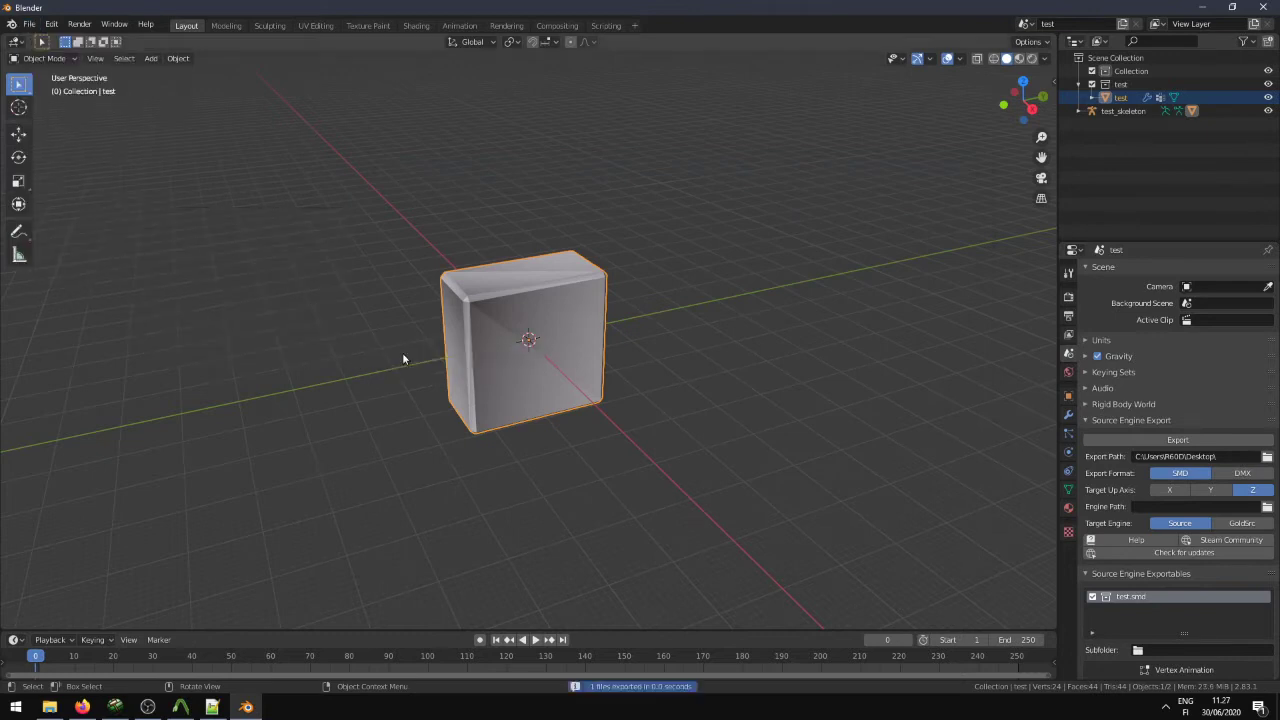
Step: Minimize Blender, compile testmove.qc in Crowbar, and return to Hammer to check the prop
click(1203, 8)
click(180, 707)
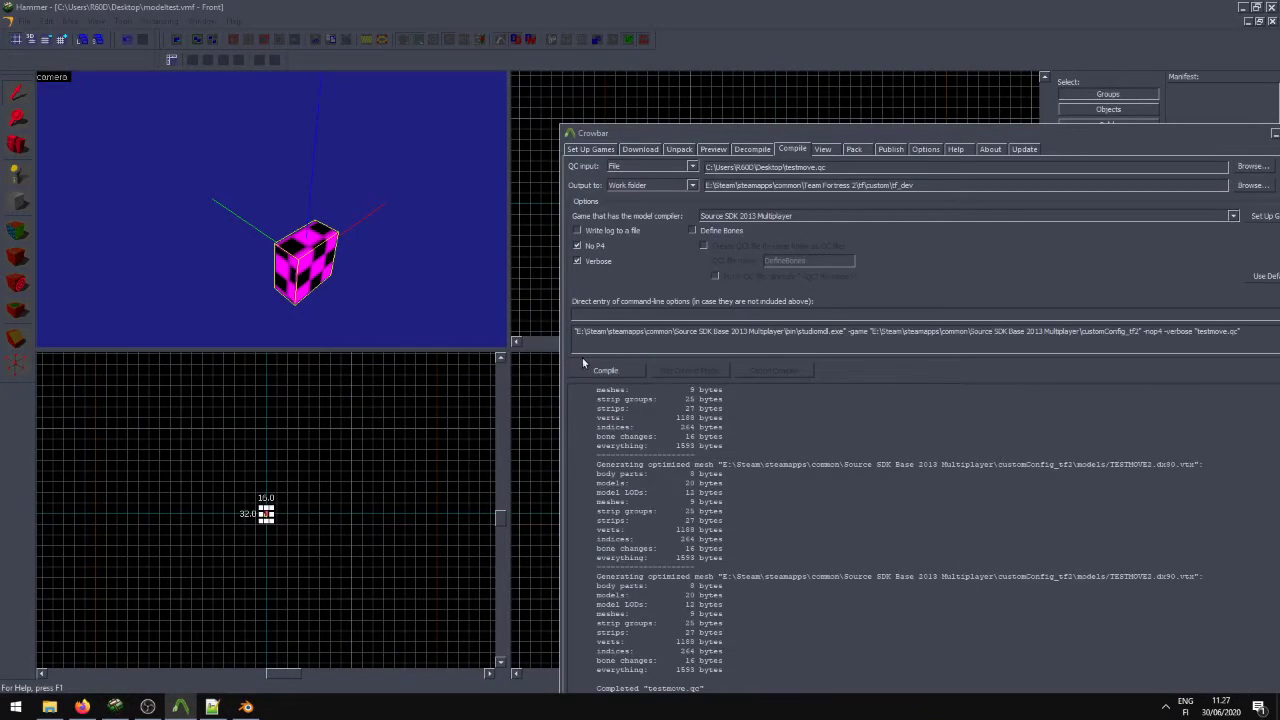
click(399, 266)
click(317, 258)
key(d)
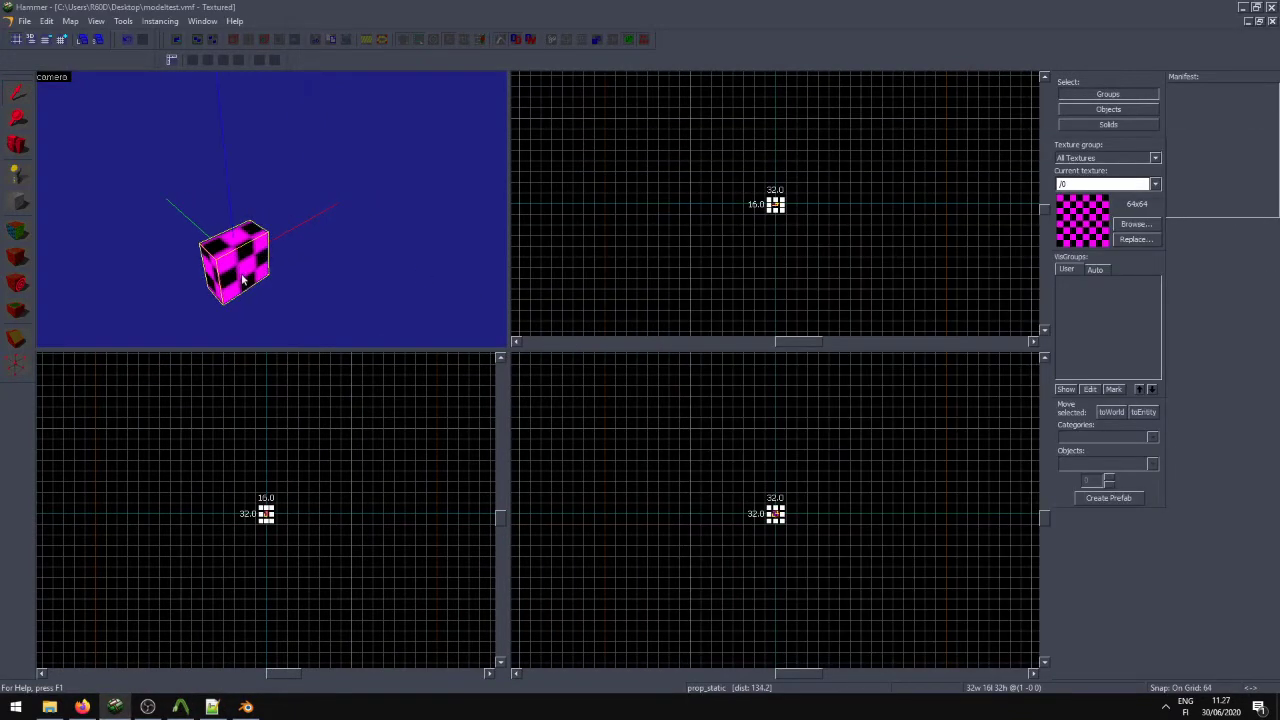
Step: Switch to File Explorer and open the materials folder inside tf_dev
click(49, 707)
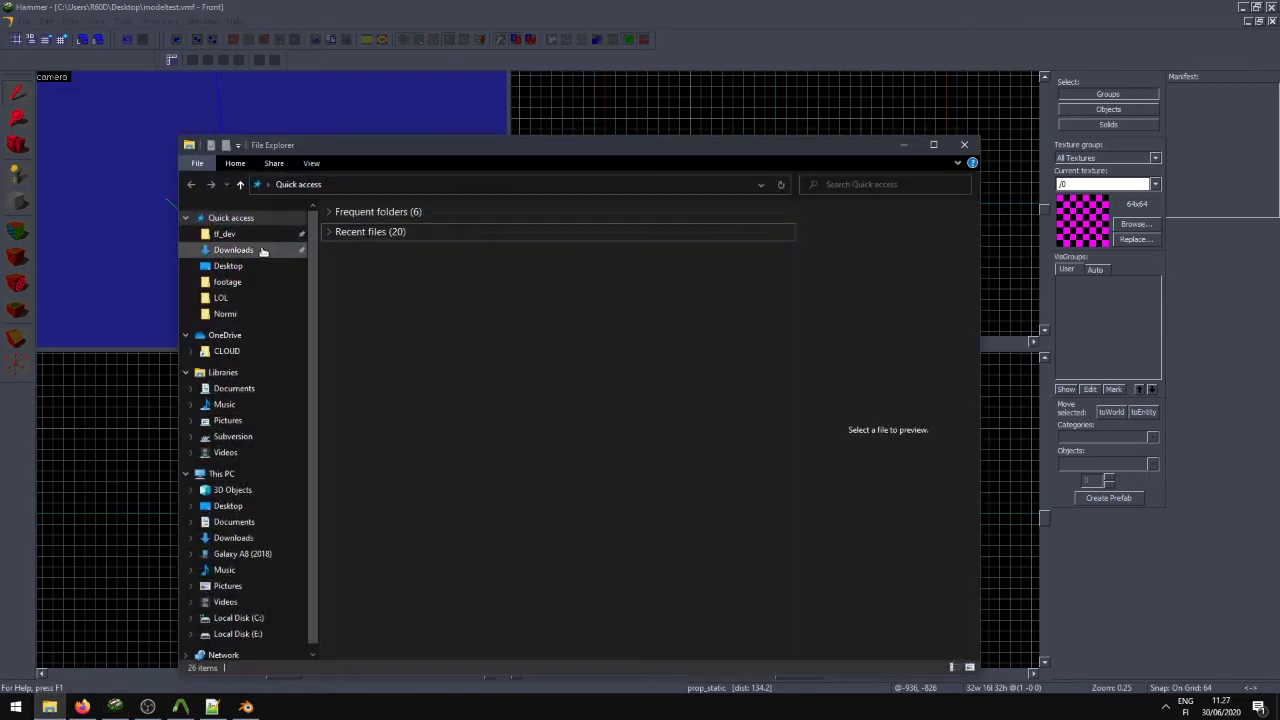
click(224, 233)
drag(493, 152, 809, 120)
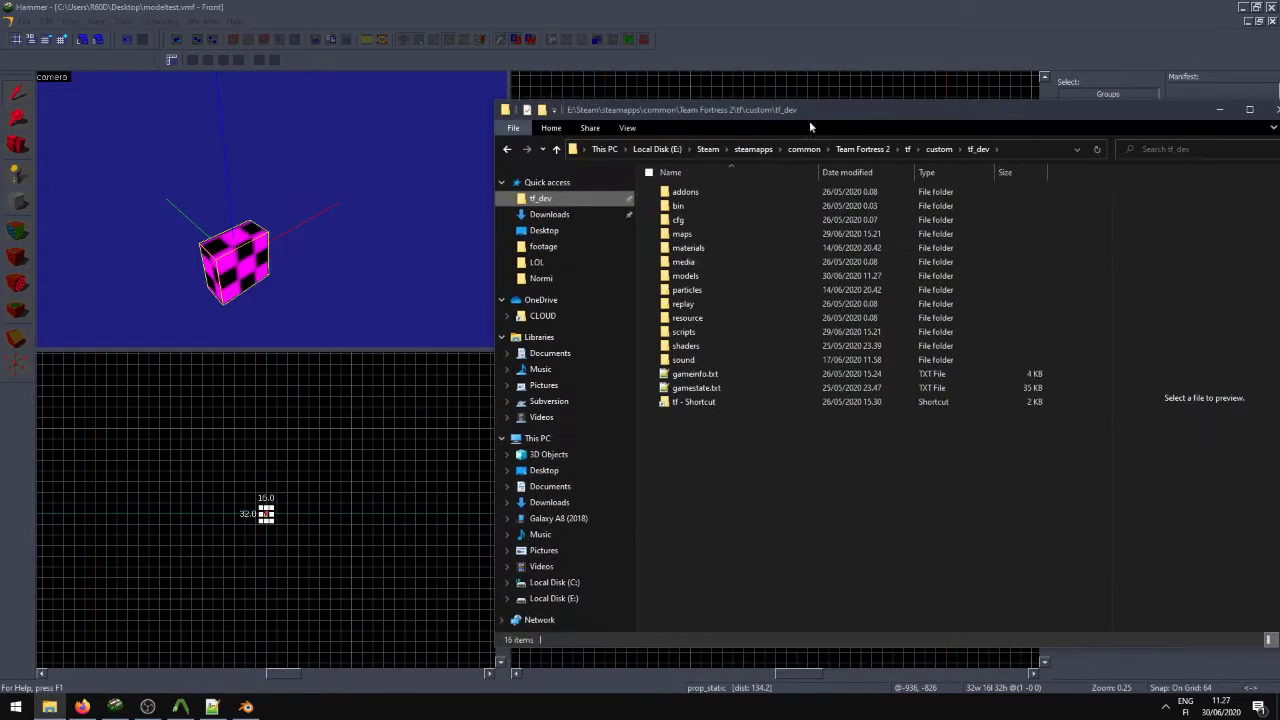
double_click(731, 249)
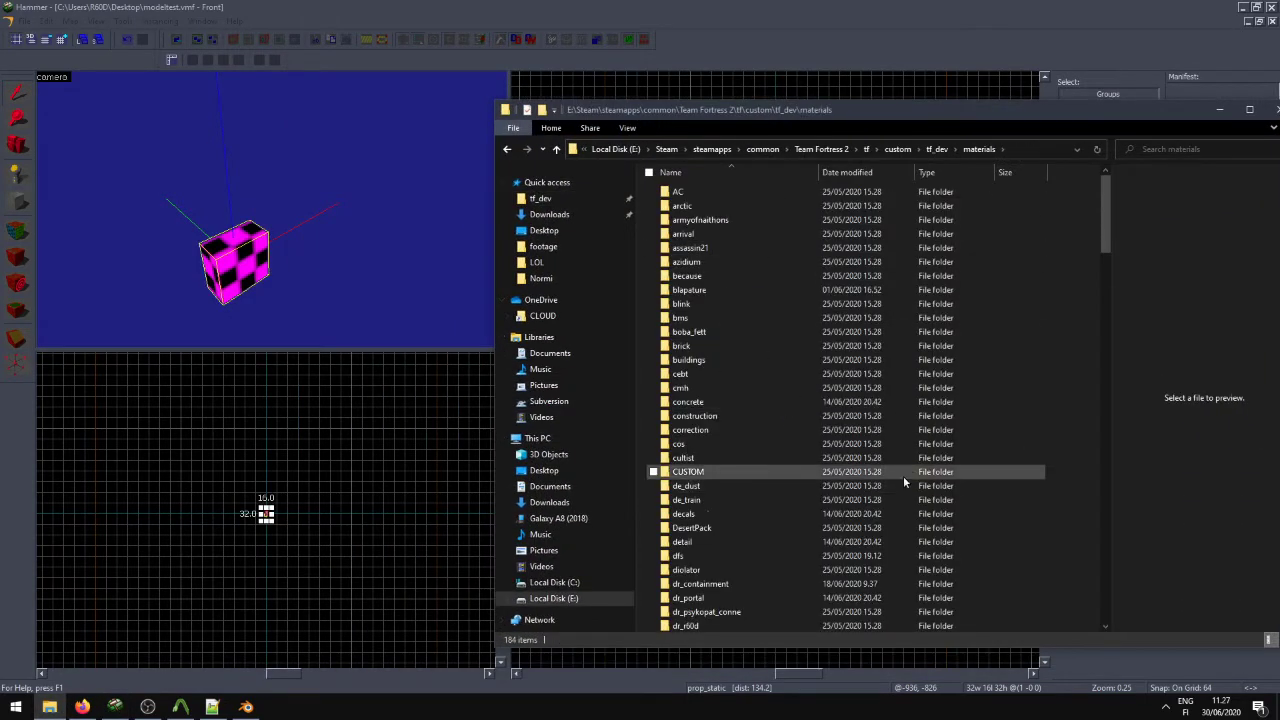
scroll(903, 476, down, 15)
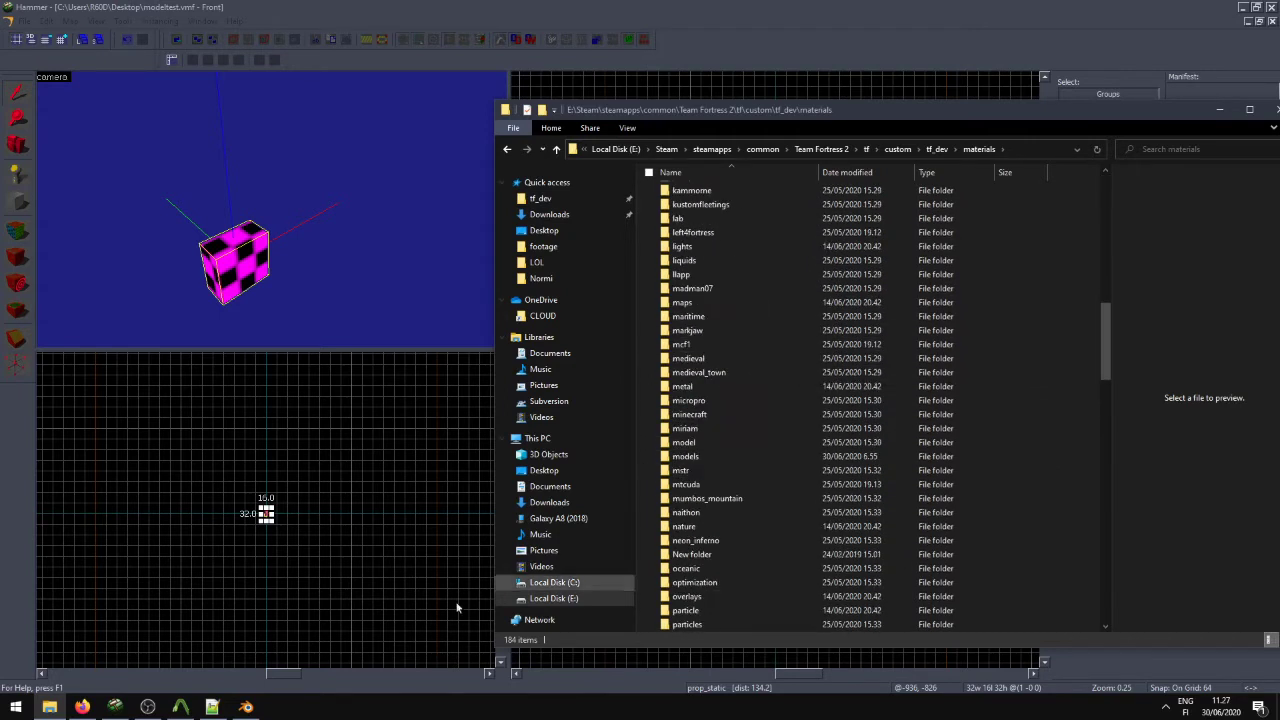
Step: Switch to testmove.qc in Notepad++ and examine the material path on its $cdmaterials line
click(212, 707)
drag(213, 40, 840, 57)
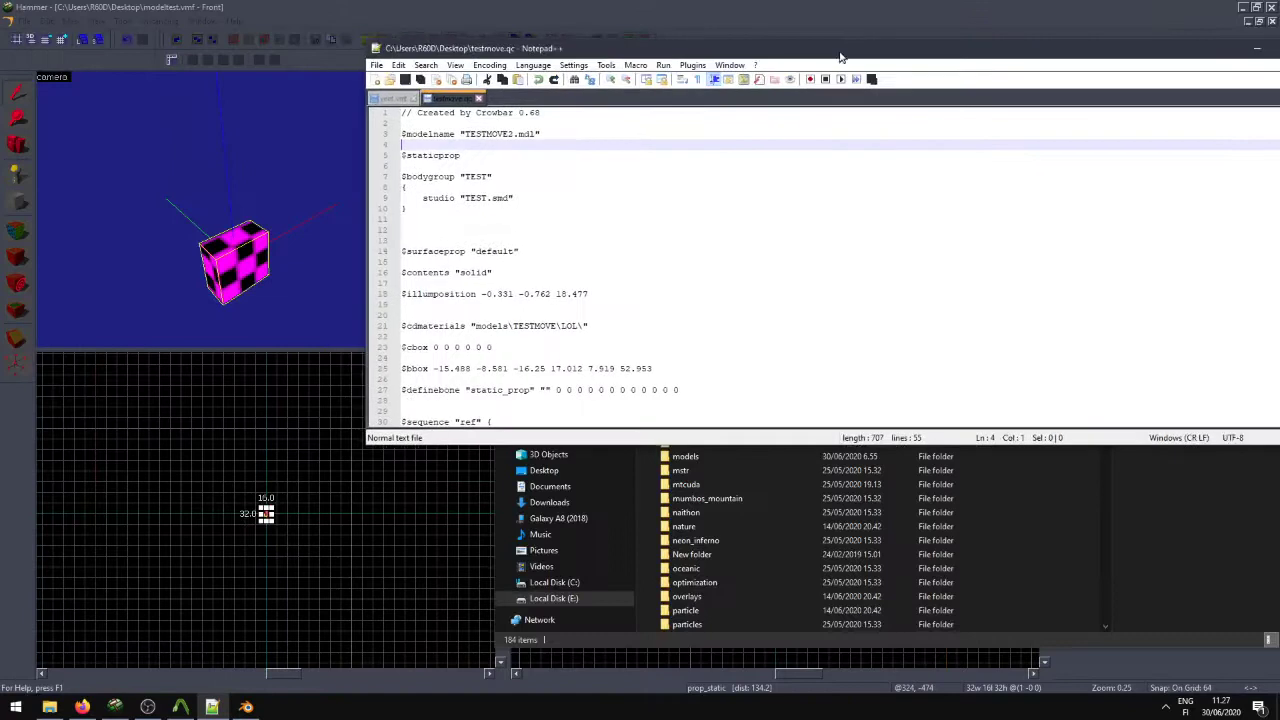
click(403, 327)
drag(595, 326, 392, 326)
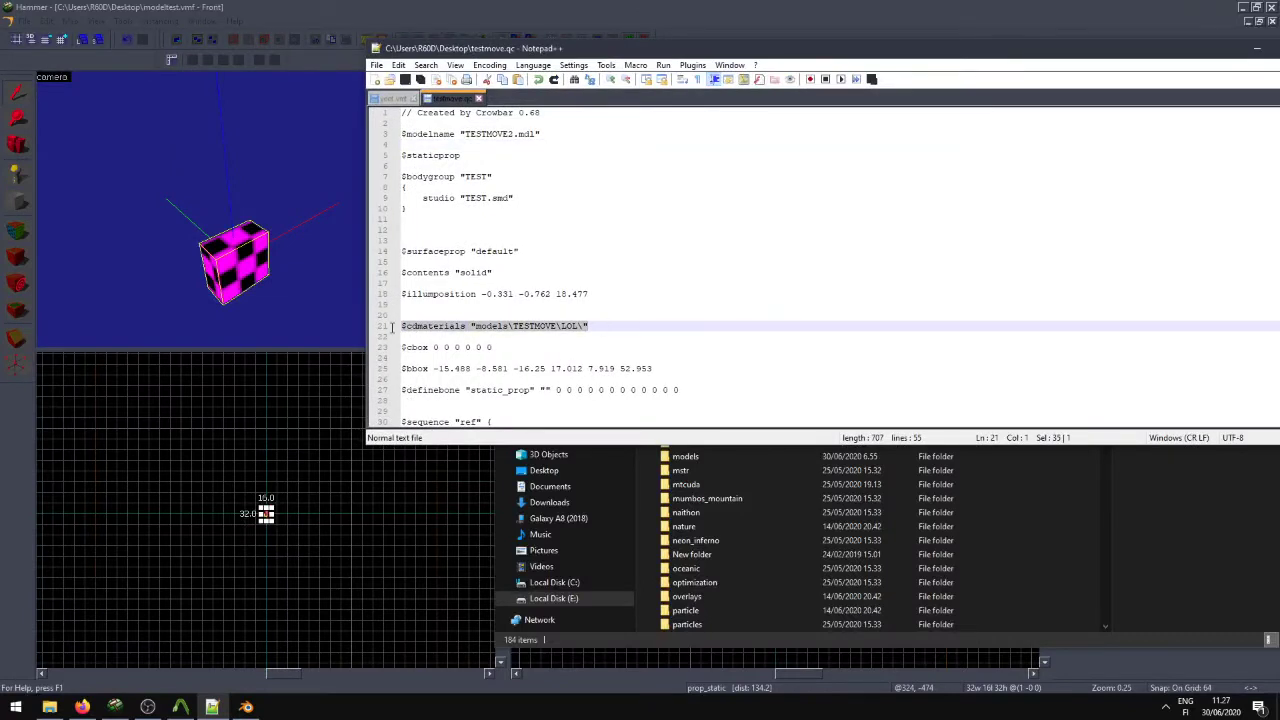
click(599, 329)
drag(471, 325, 524, 325)
click(530, 326)
Step: Arrange the testmove.qc and materials folder windows so that the $cdmaterials line and the folder list are both visible
drag(650, 48, 694, 272)
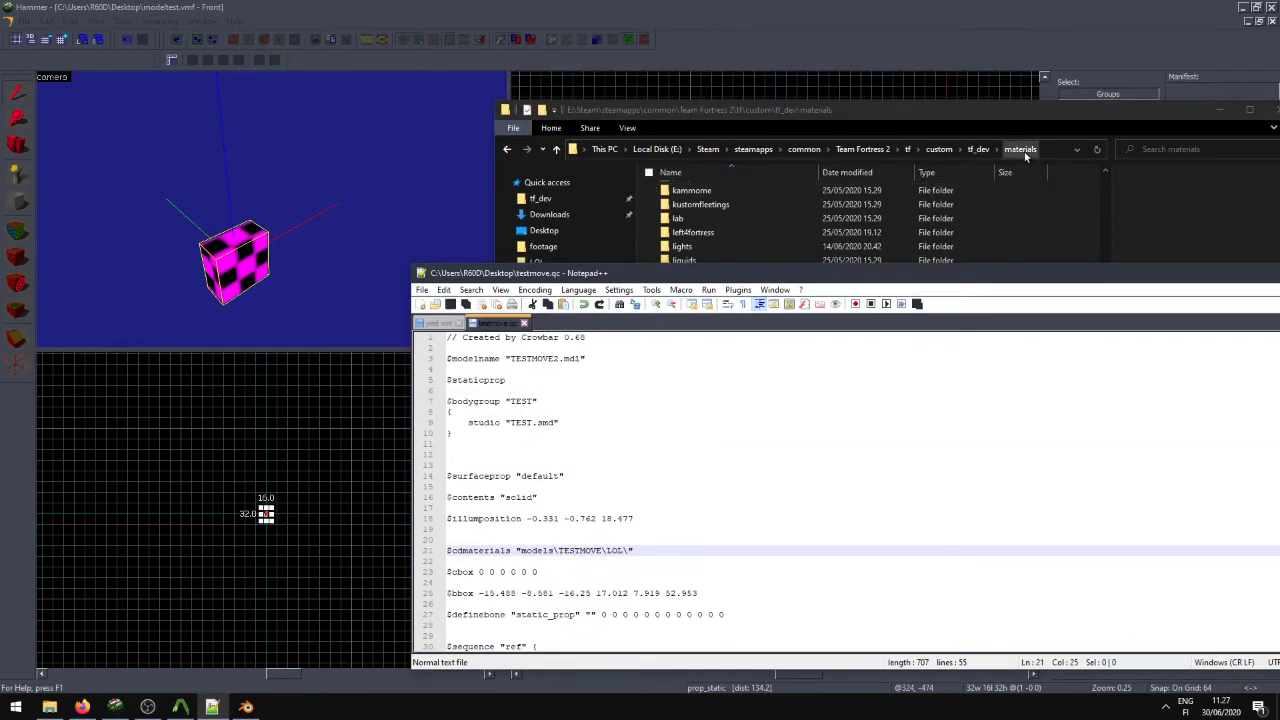
drag(928, 276, 793, 261)
drag(829, 112, 882, 101)
Step: Open the models\TESTMOVE\LOL folder inside materials, following the $cdmaterials path
scroll(826, 407, down, 3)
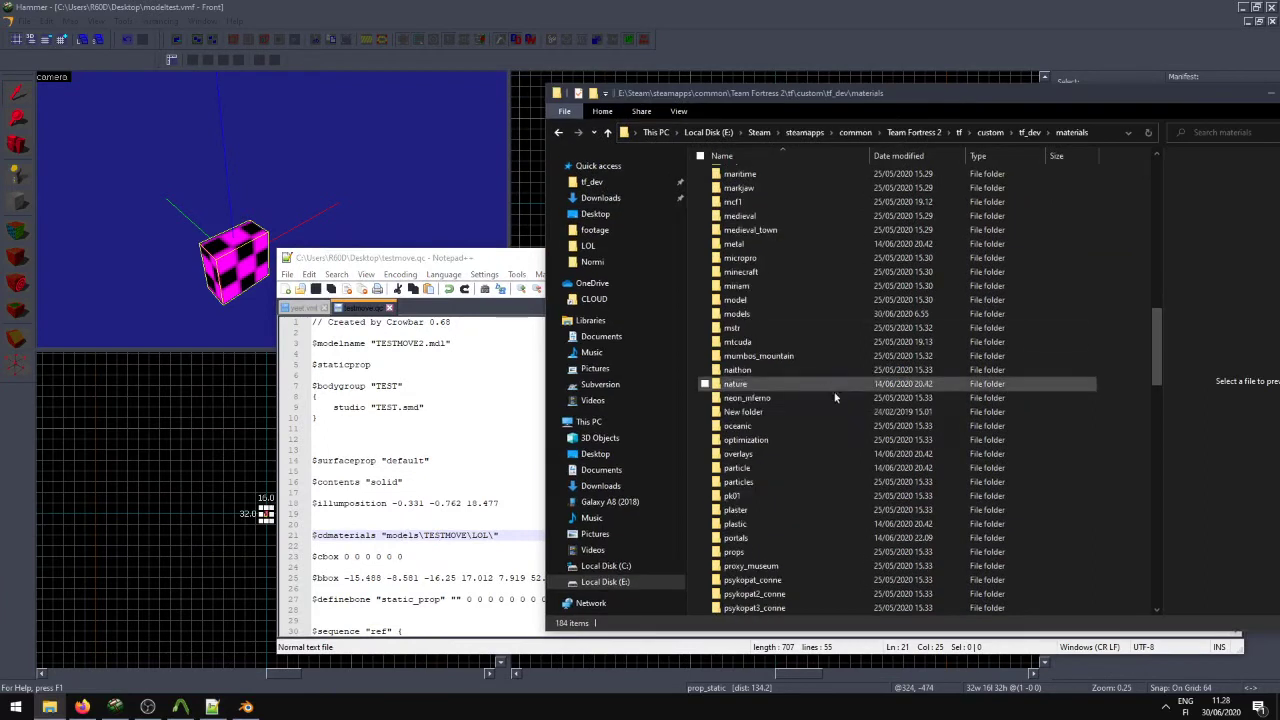
double_click(767, 314)
scroll(832, 392, down, 15)
scroll(836, 432, down, 18)
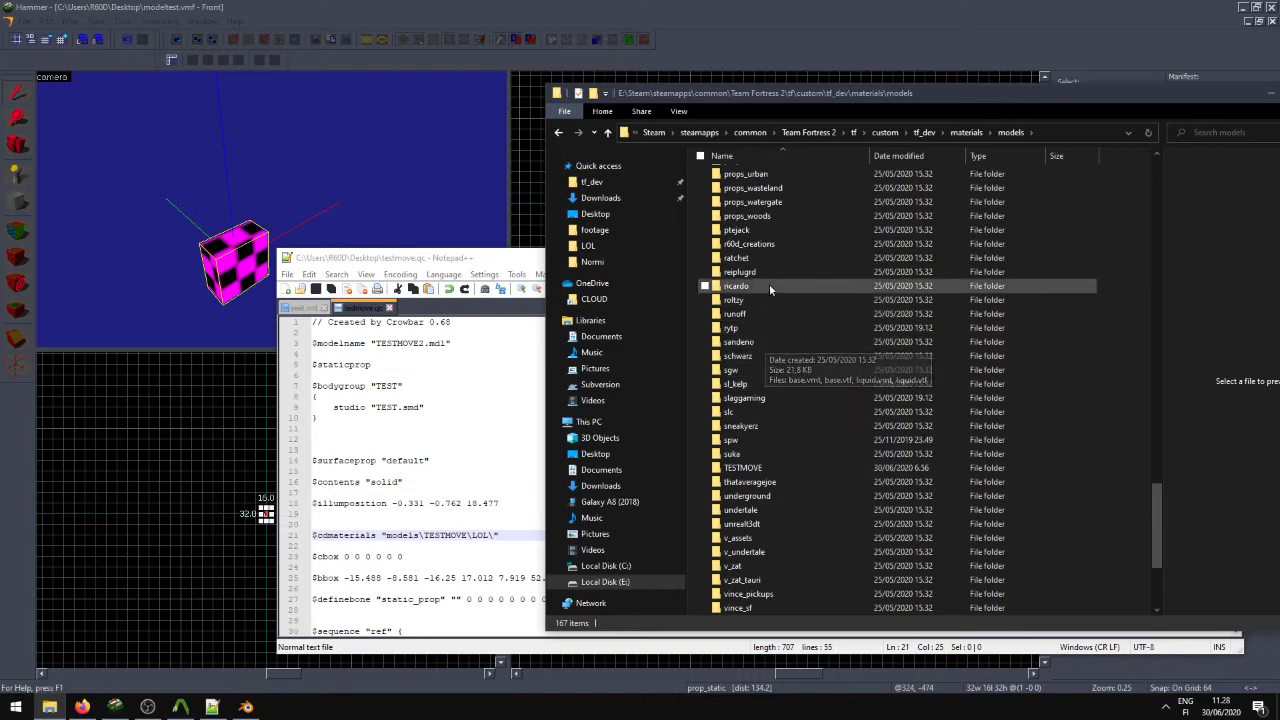
scroll(760, 488, down, 4)
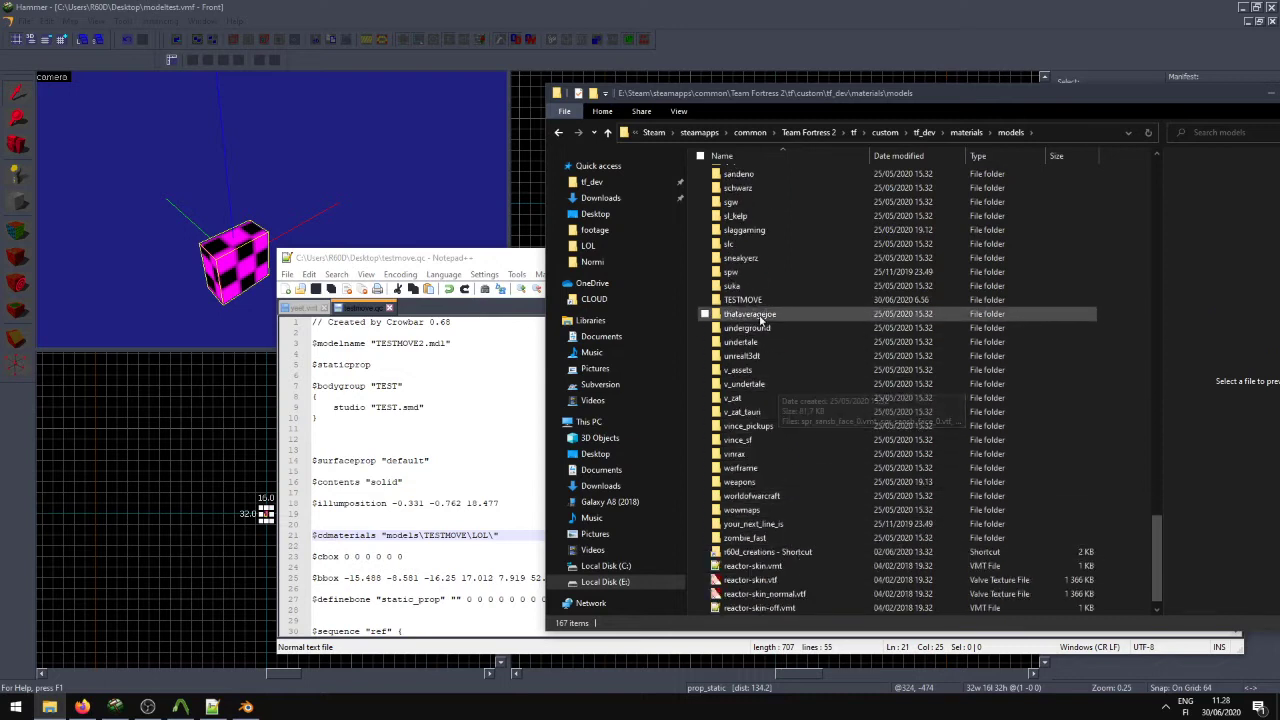
double_click(758, 300)
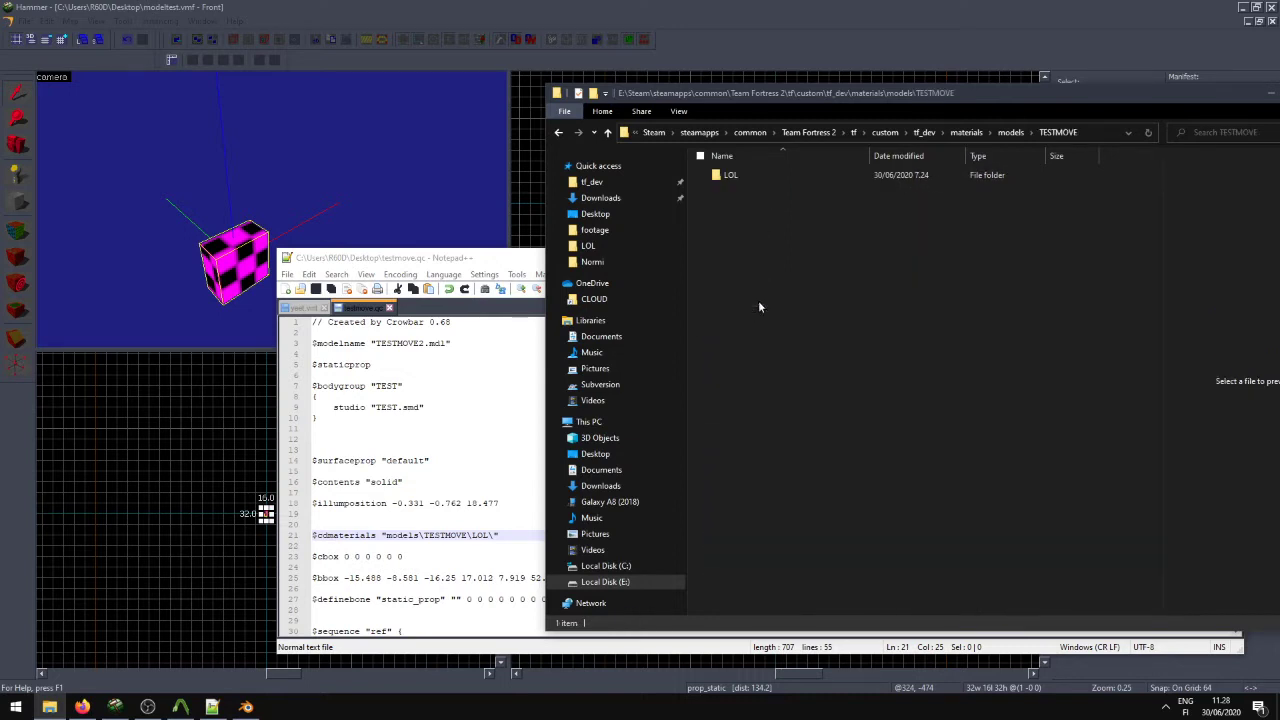
double_click(764, 179)
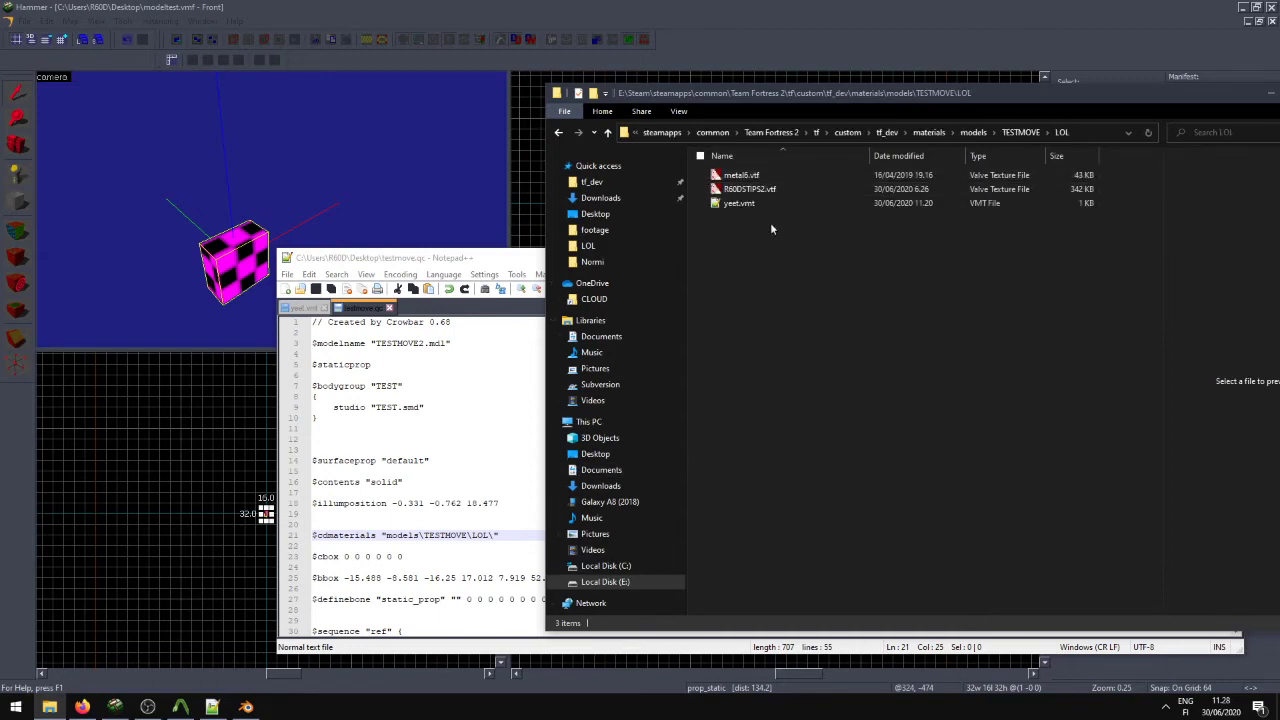
Step: Open yeet.vmt from the LOL folder in Notepad++ and select its entire text
drag(759, 96, 819, 108)
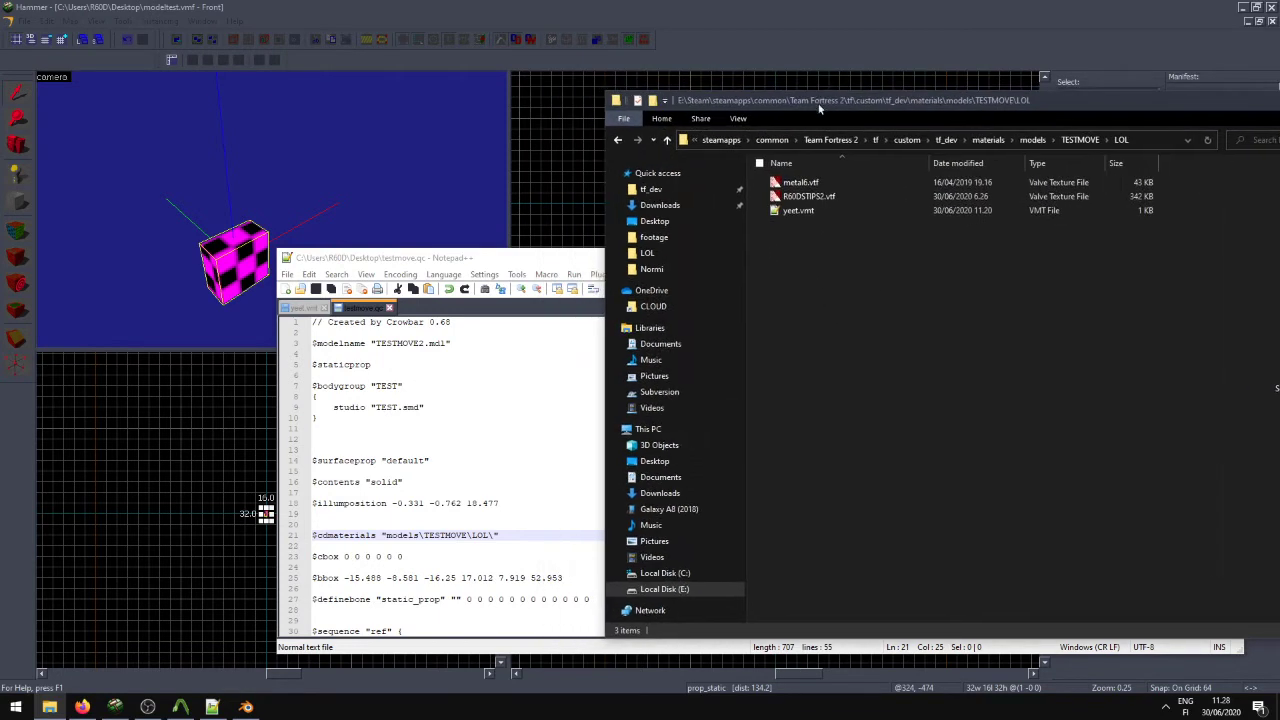
double_click(812, 212)
key(ctrl+a)
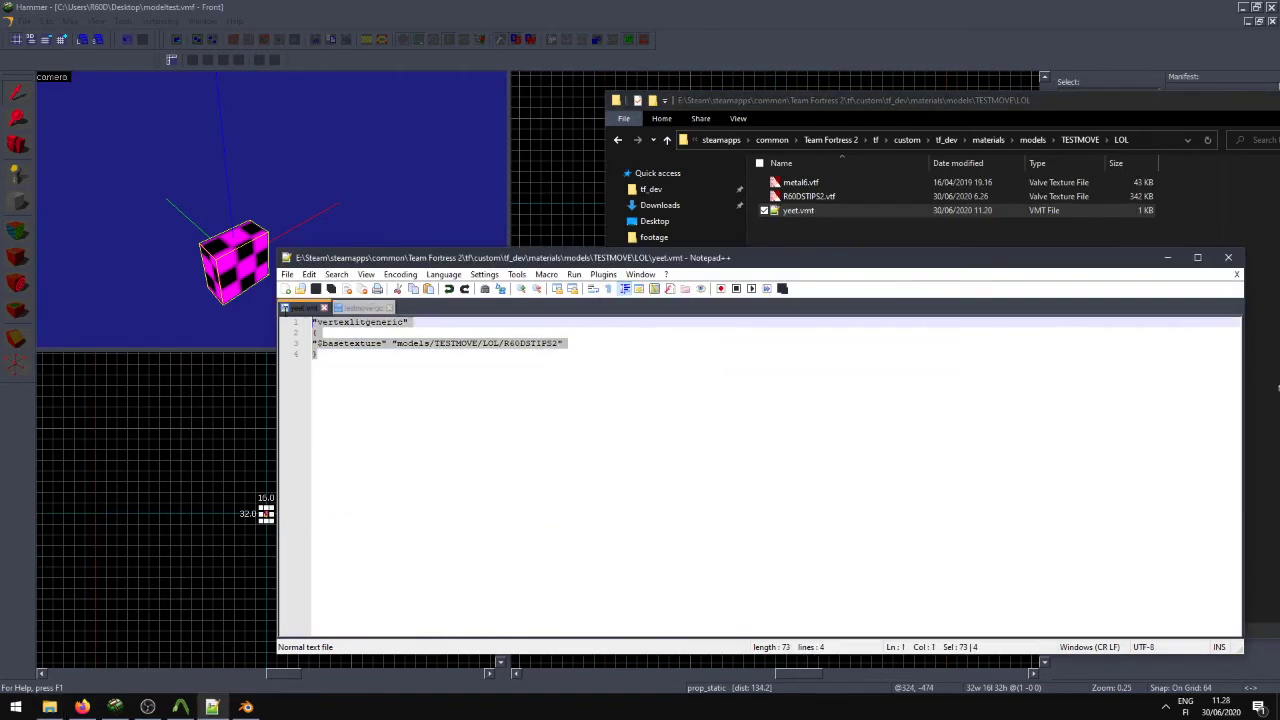
Step: Examine the vertexlitgeneric shader line and the $basetexture path in yeet.vmt, and close Notepad++
click(431, 403)
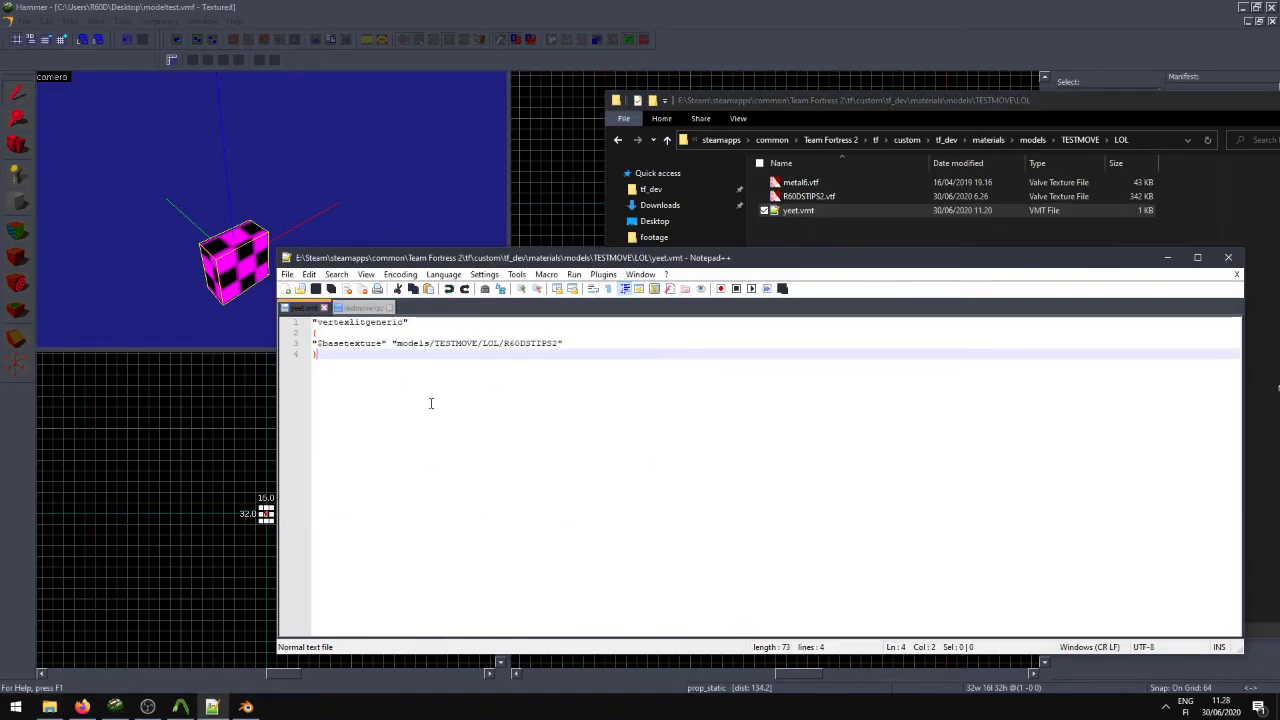
drag(421, 321, 284, 318)
click(423, 344)
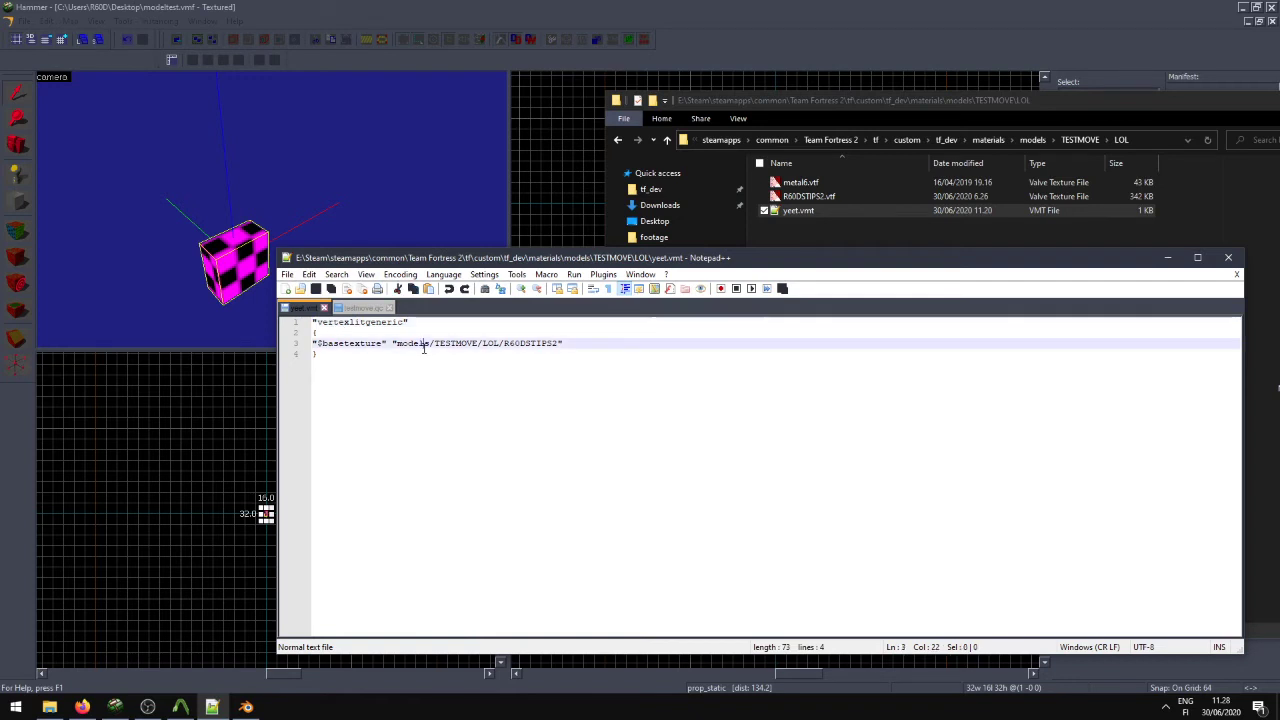
drag(532, 343, 262, 347)
click(536, 368)
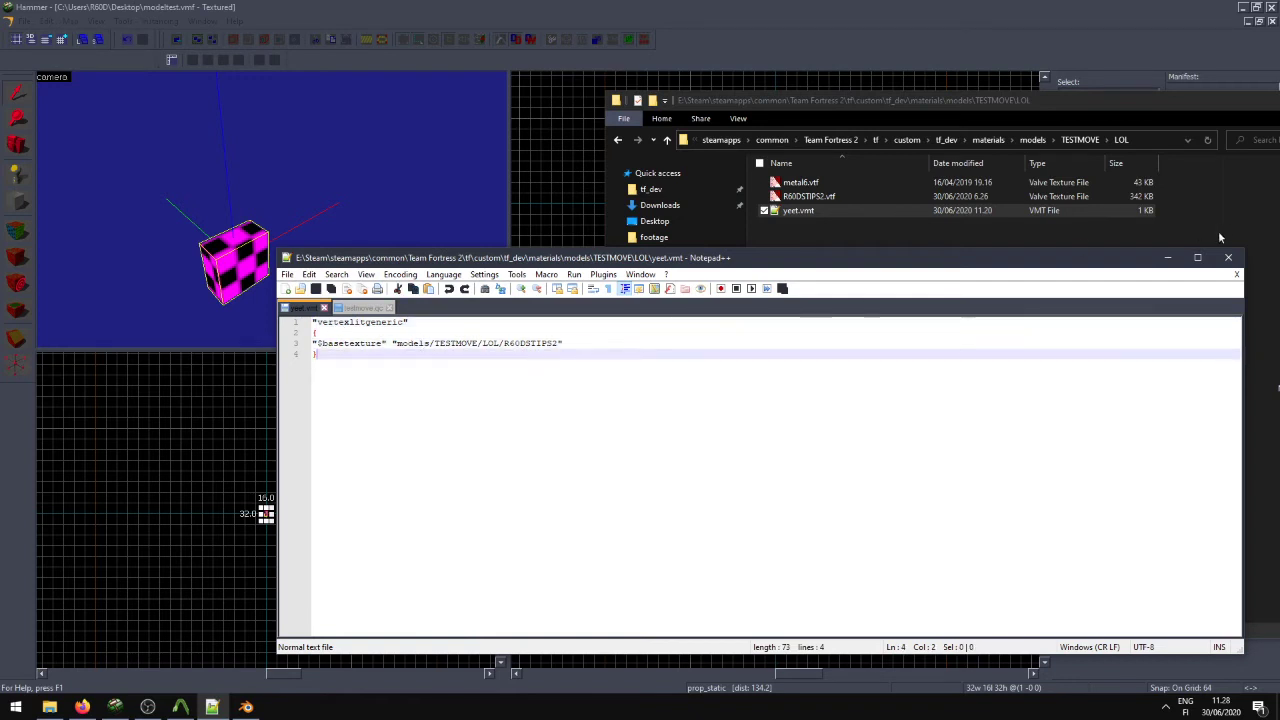
click(1230, 262)
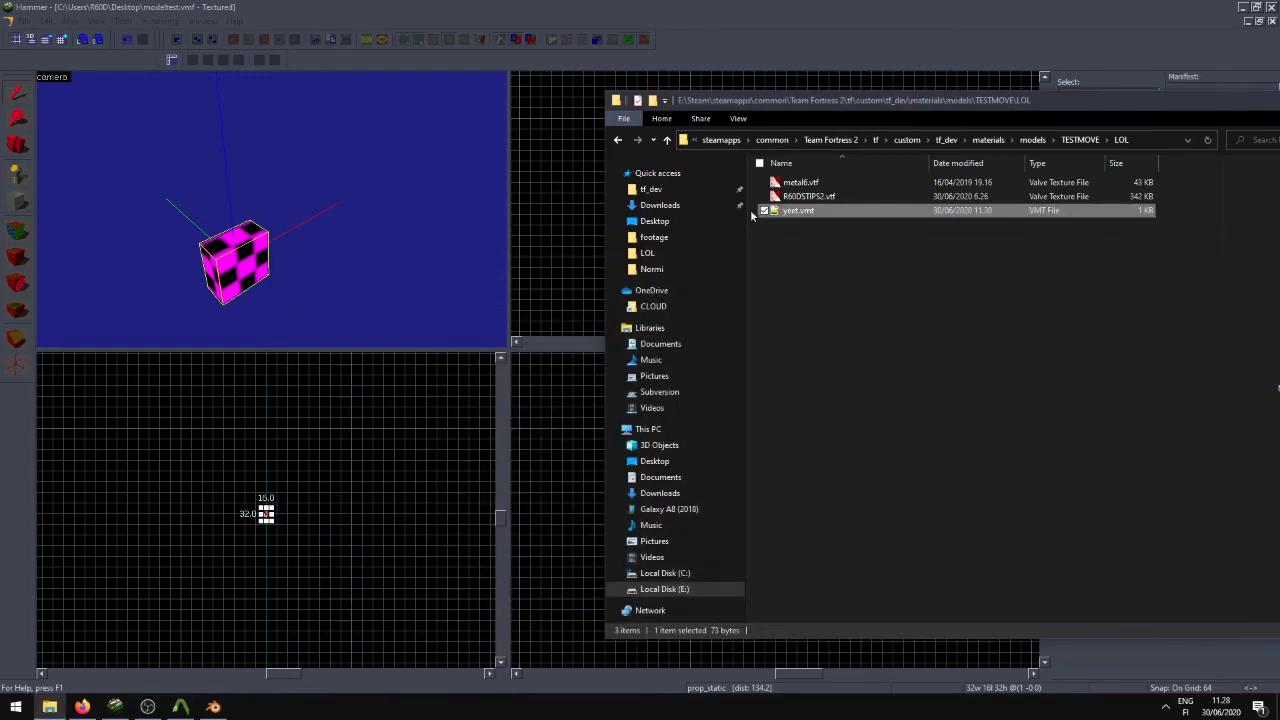
Step: Check the cube's material name in Blender and rename yeet.vmt in the LOL folder to TEST10.vmt to match
click(213, 707)
click(1068, 507)
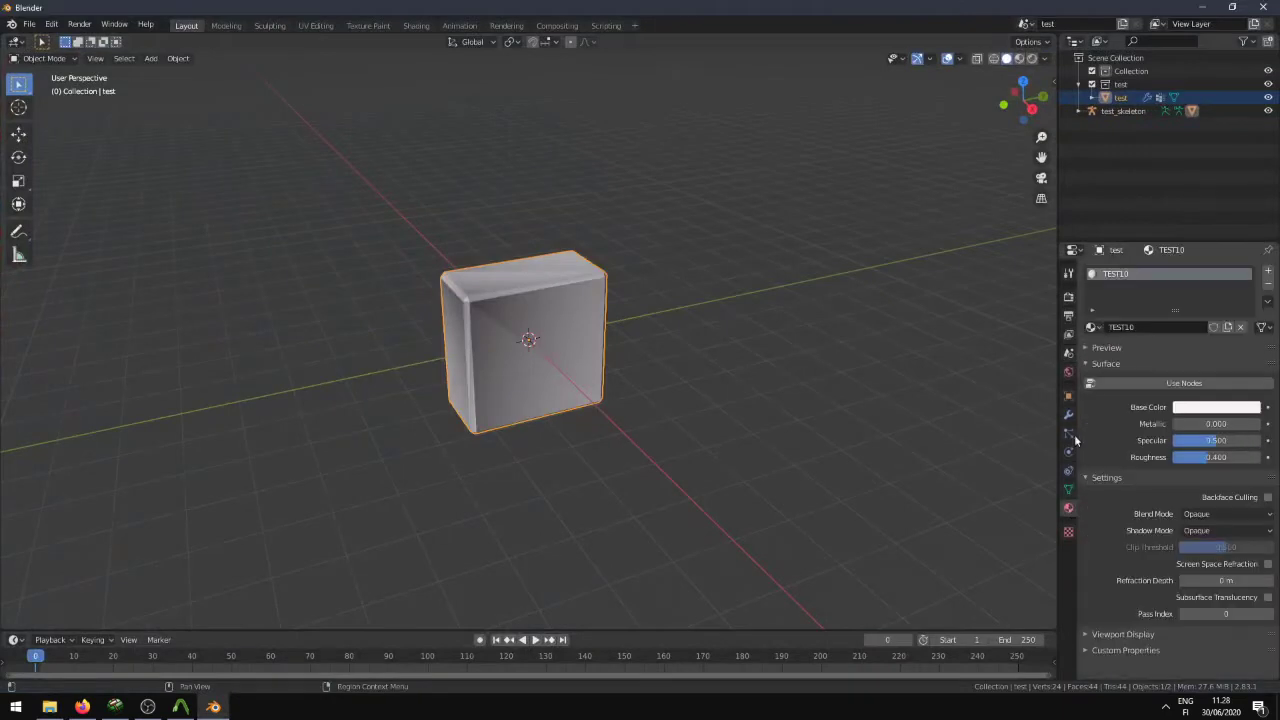
click(1203, 8)
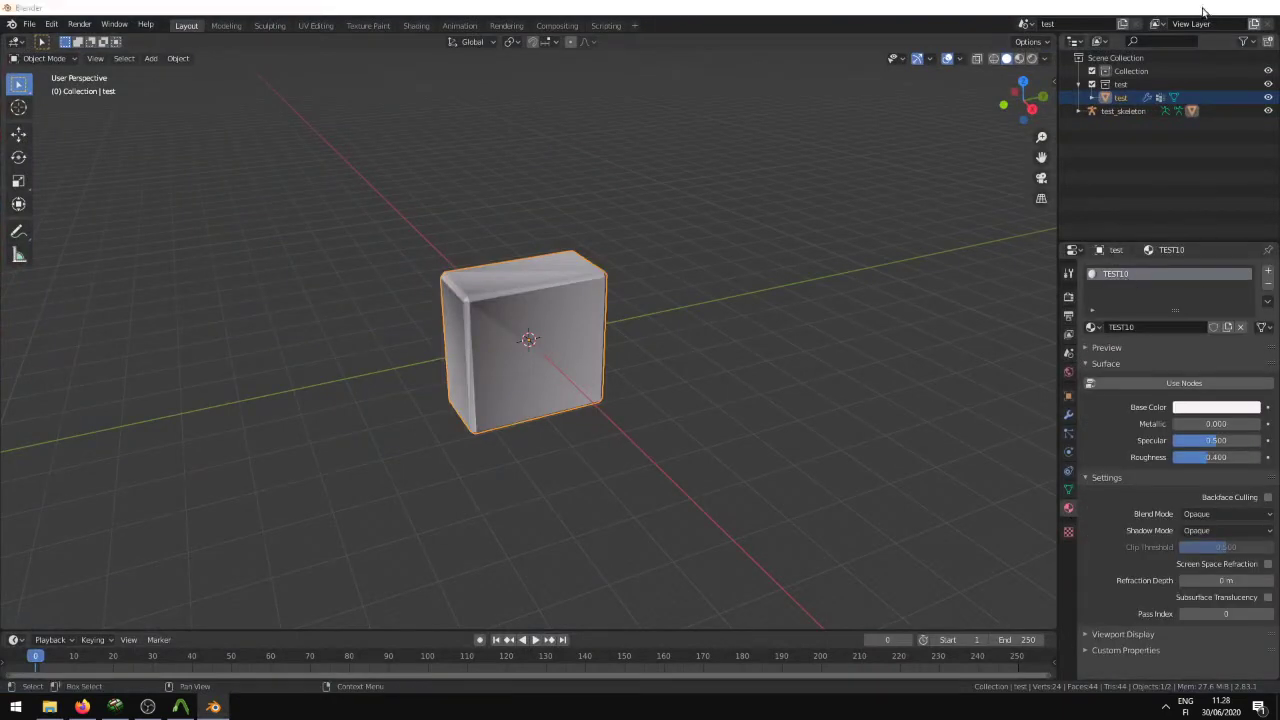
right_click(808, 213)
click(648, 577)
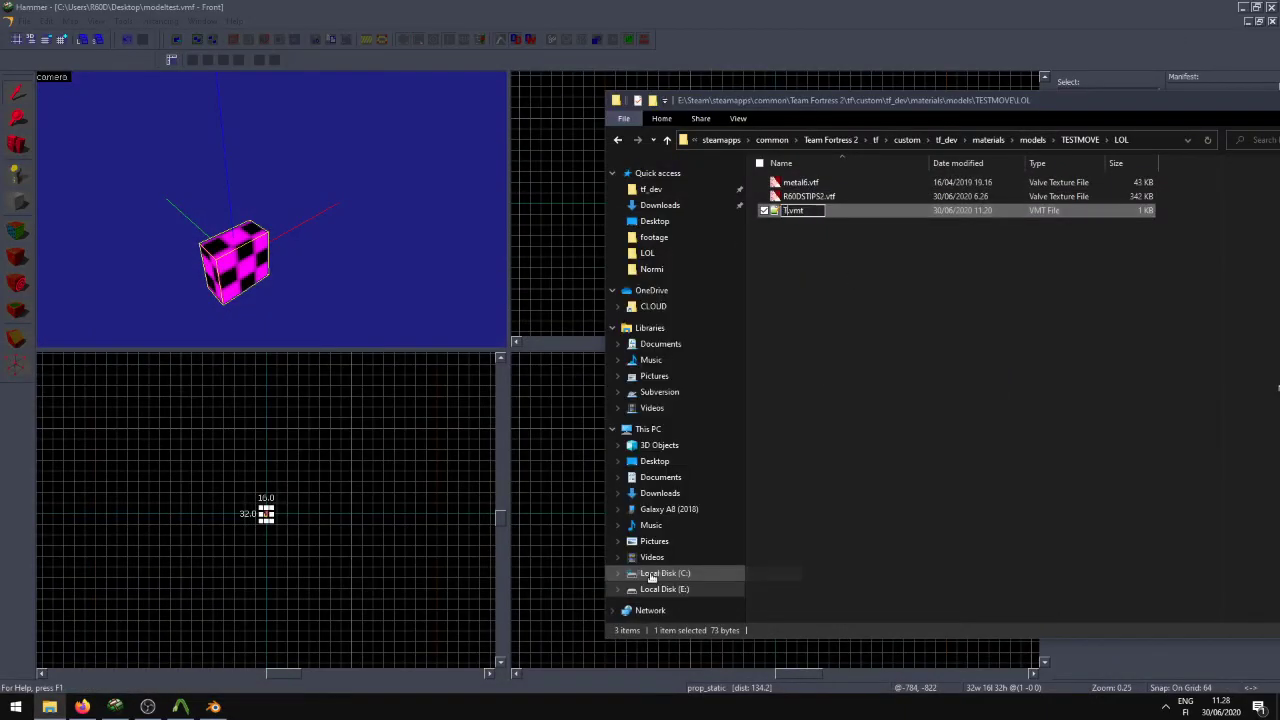
text(TEST10)
click(866, 433)
click(377, 261)
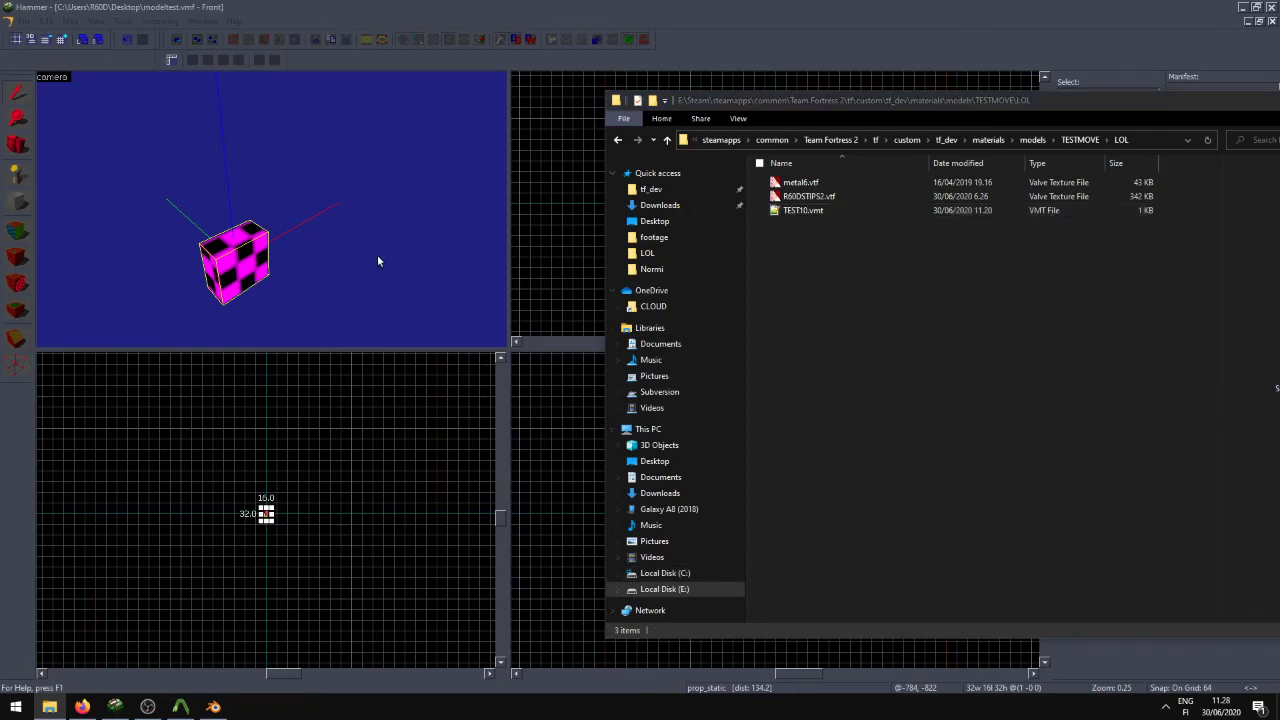
Step: Close the LOL folder window and view the prop_static's properties in Hammer without changing them
drag(1240, 114, 981, 118)
click(978, 64)
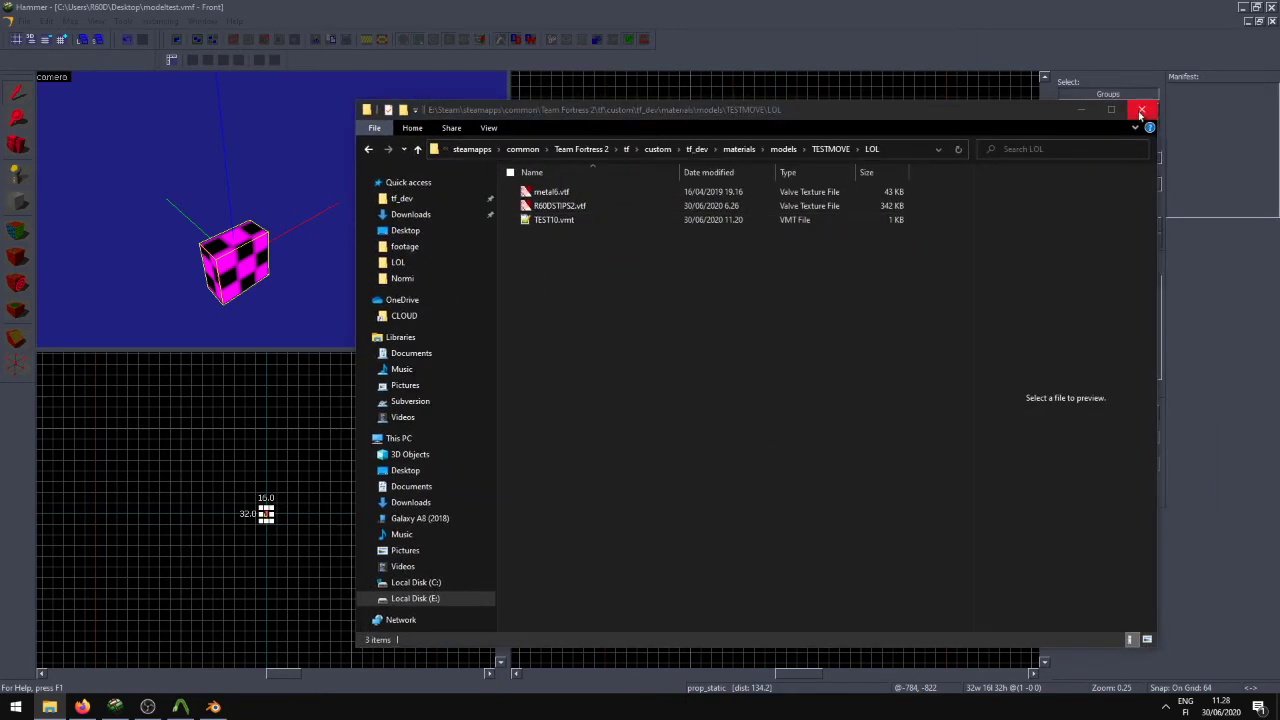
drag(858, 121, 944, 179)
click(1222, 162)
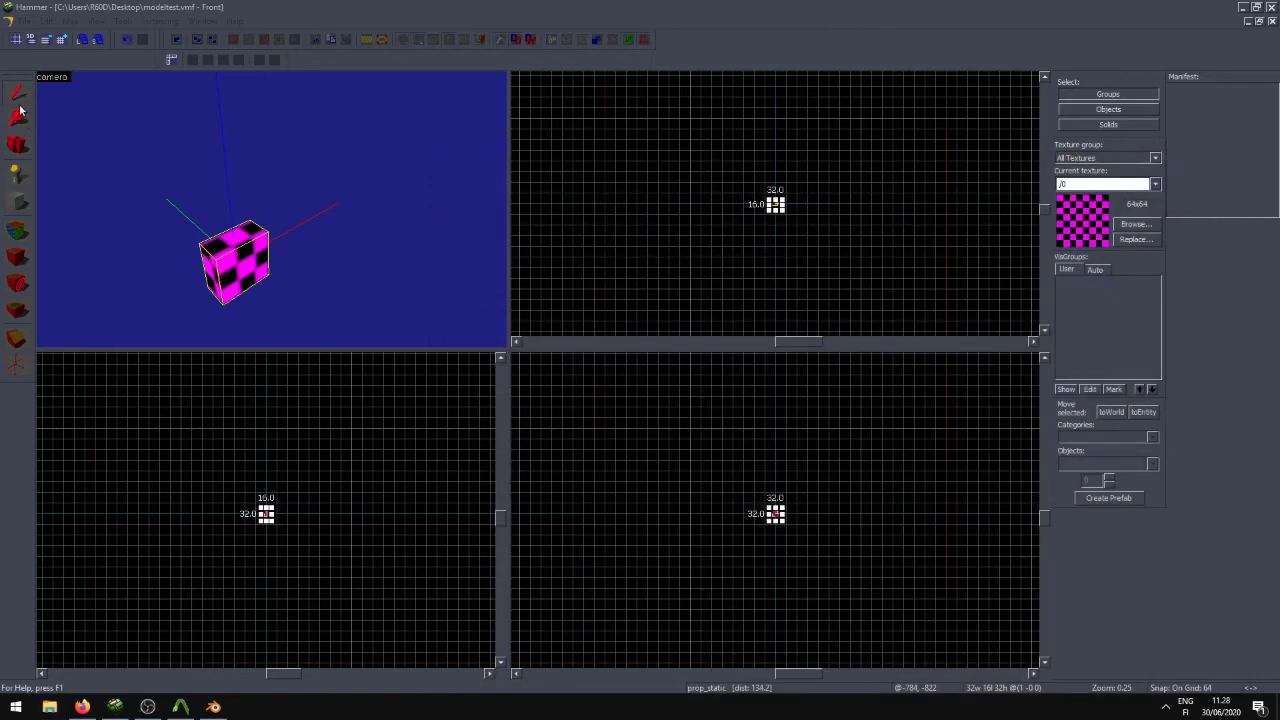
double_click(285, 268)
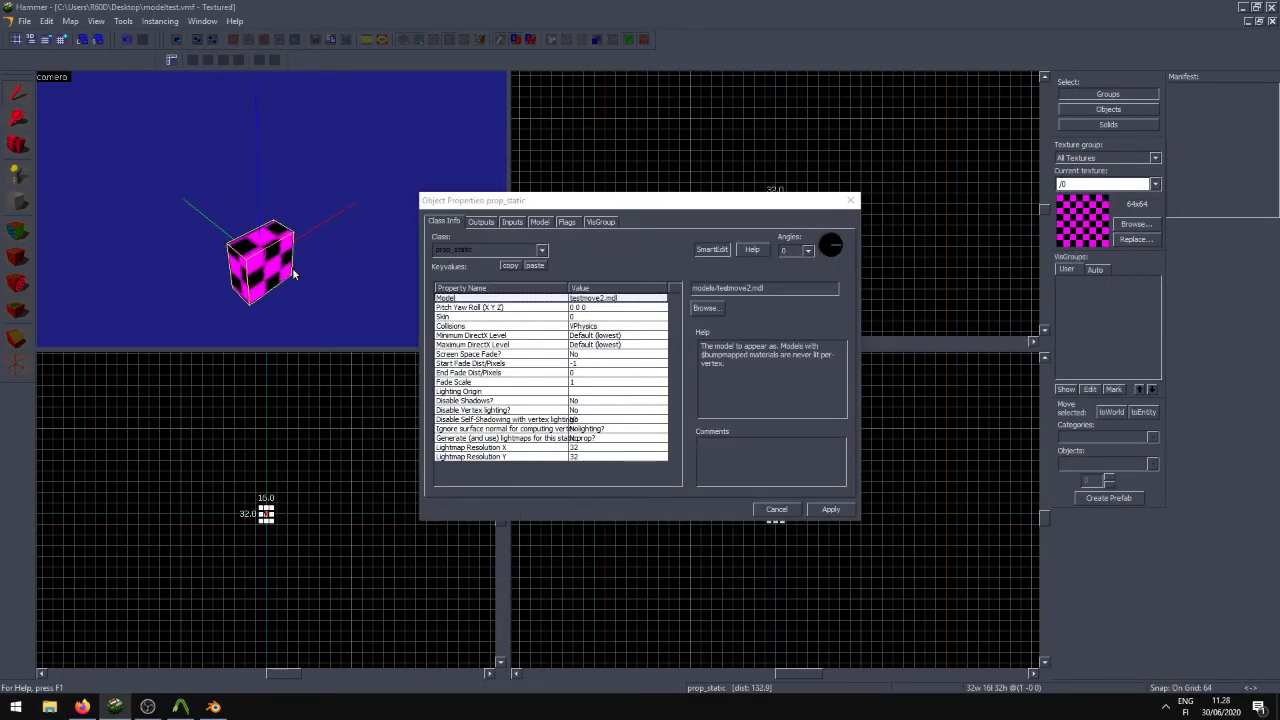
click(851, 200)
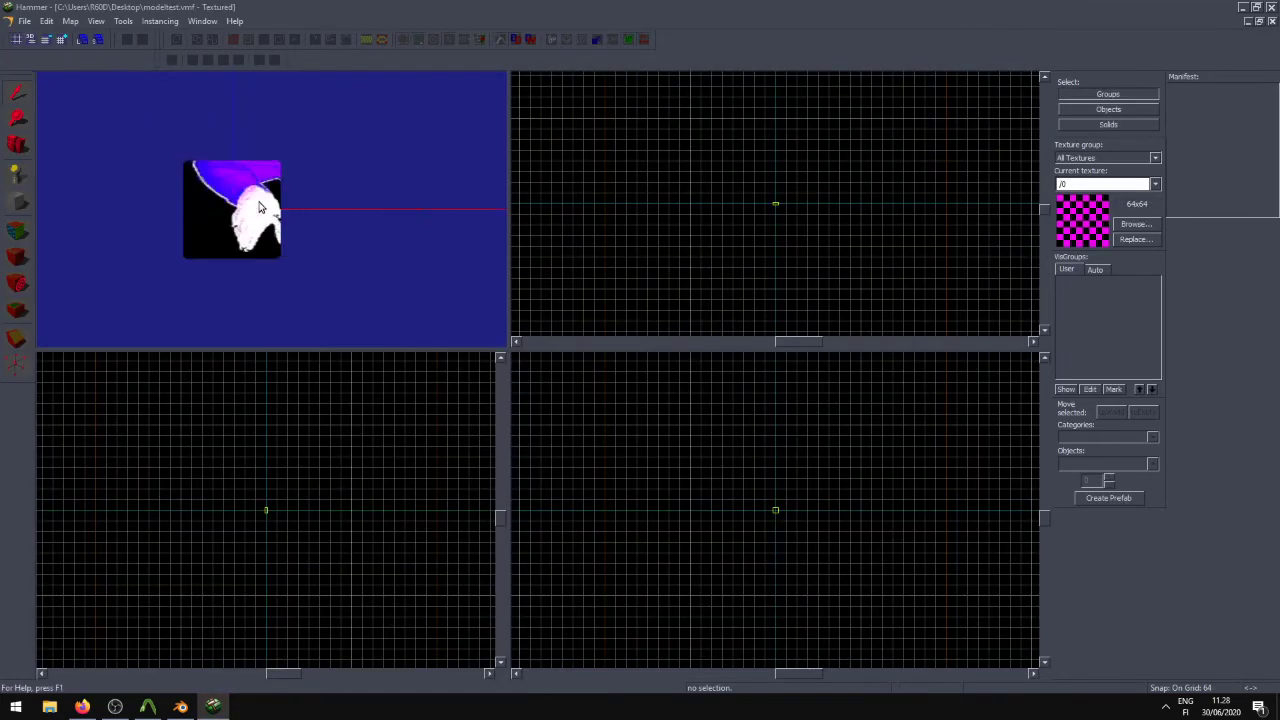
Step: Examine the prop's texture from several distances and angles in Hammer's camera view
key(w)
key(s)
key(w)
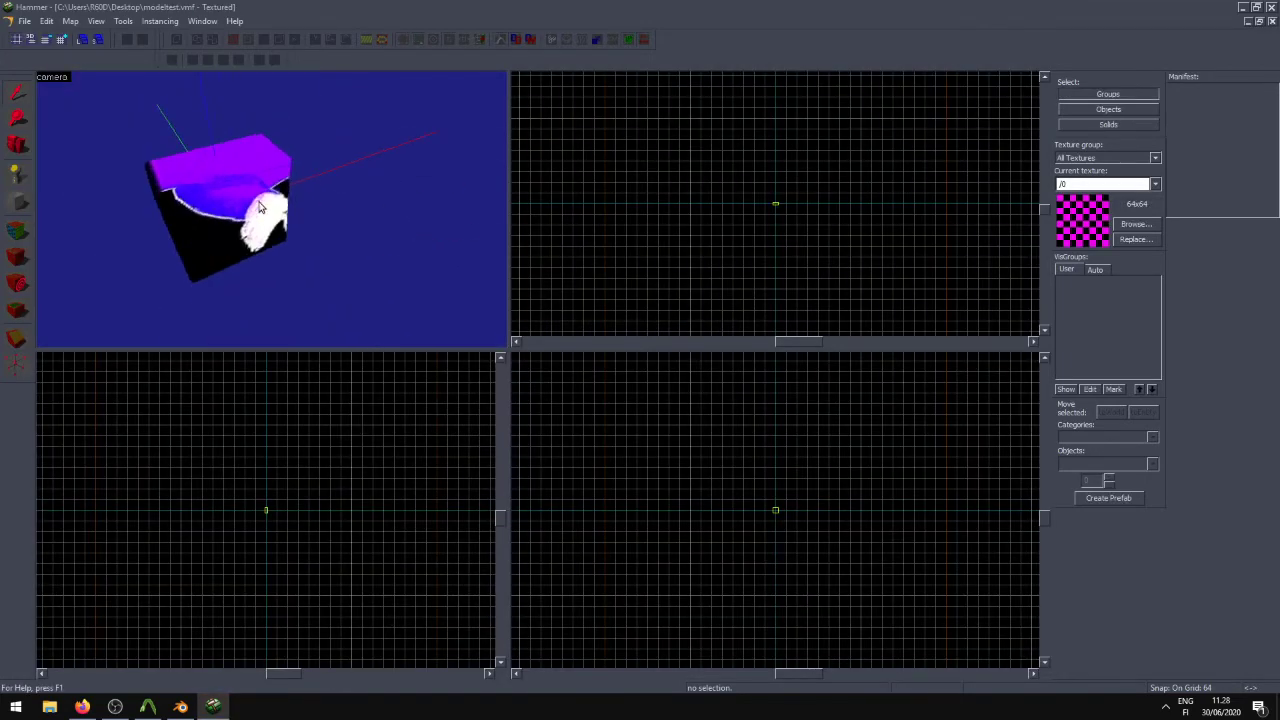
key(s)
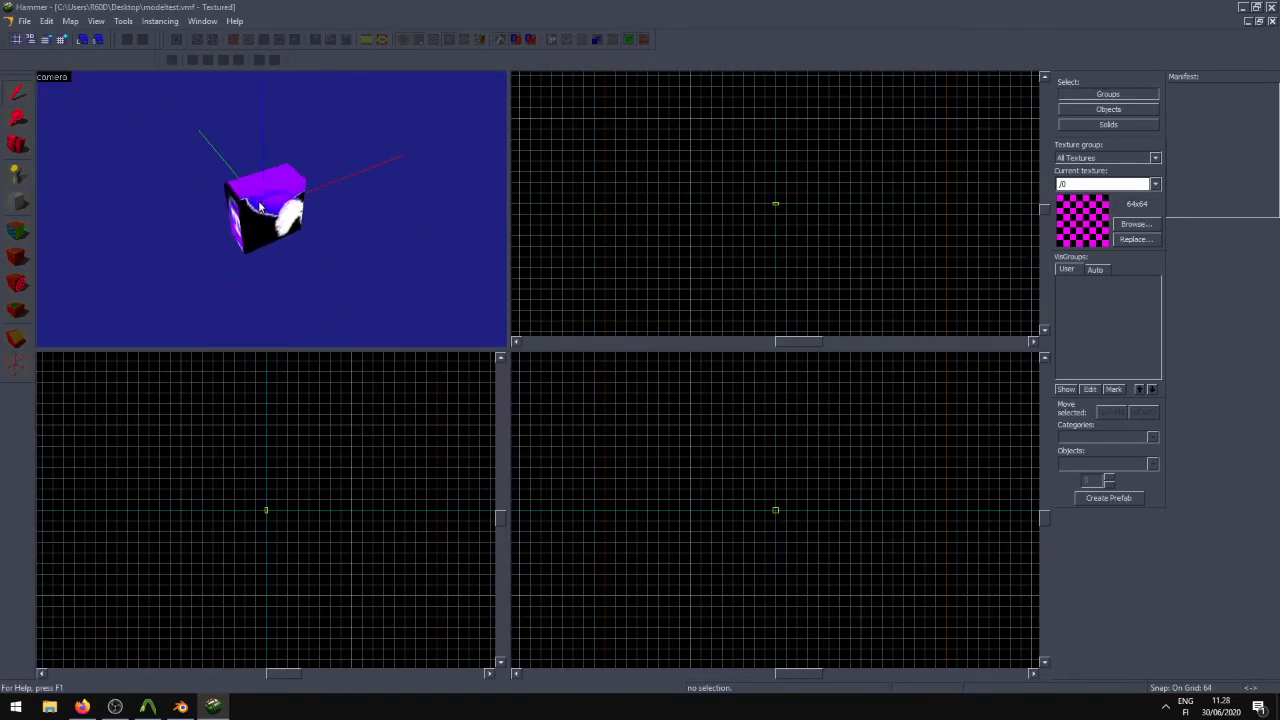
Step: Reopen the LOL materials folder and view the R60DSTIPS2.vtf texture in VTFEdit
click(49, 706)
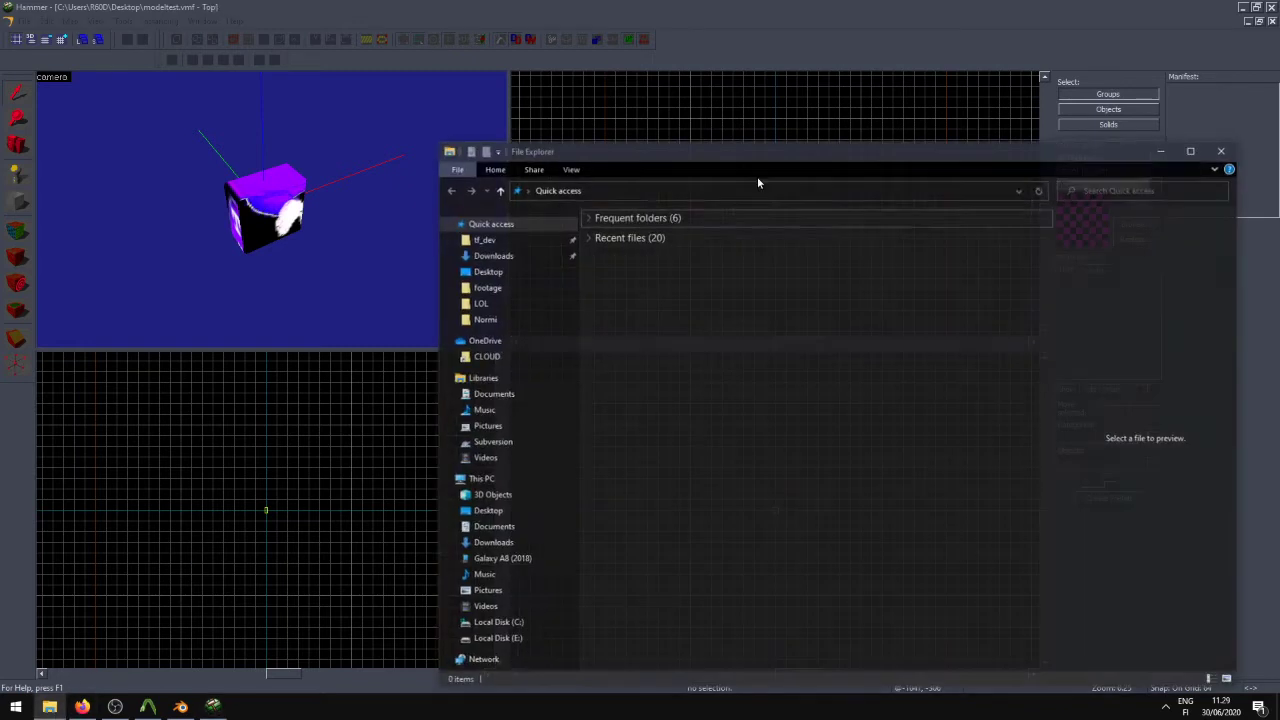
click(480, 303)
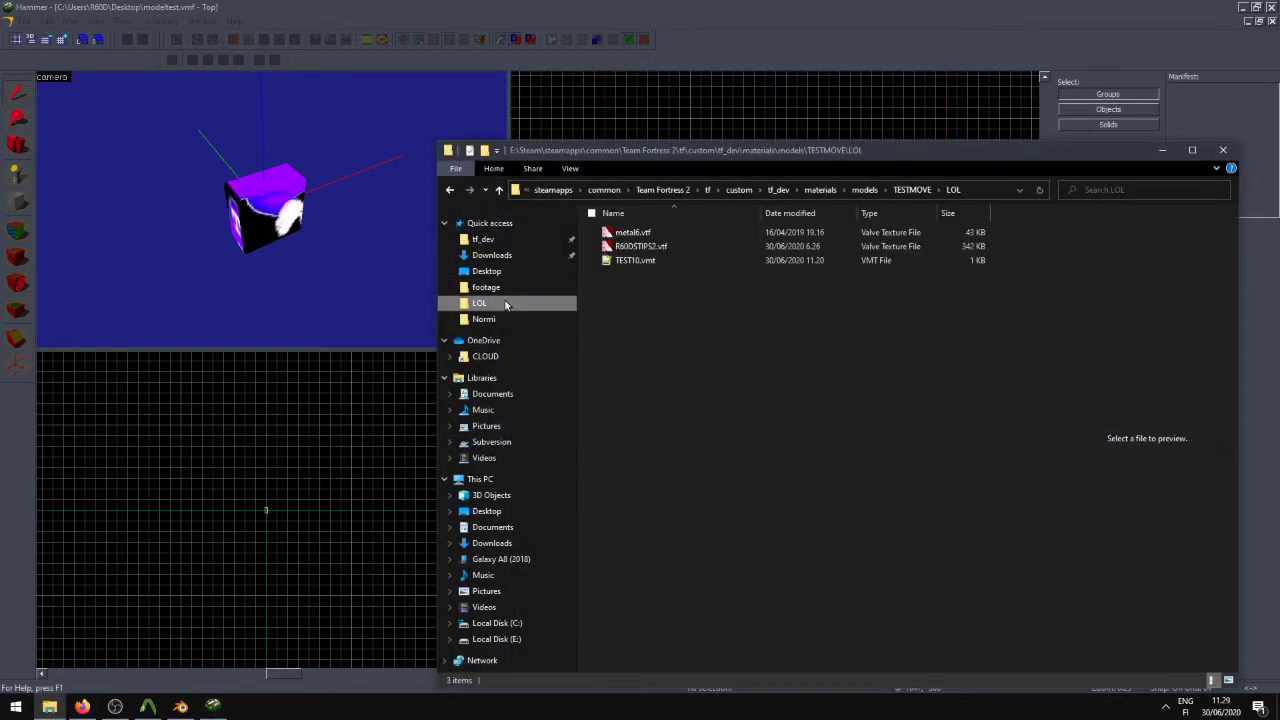
click(649, 252)
double_click(649, 254)
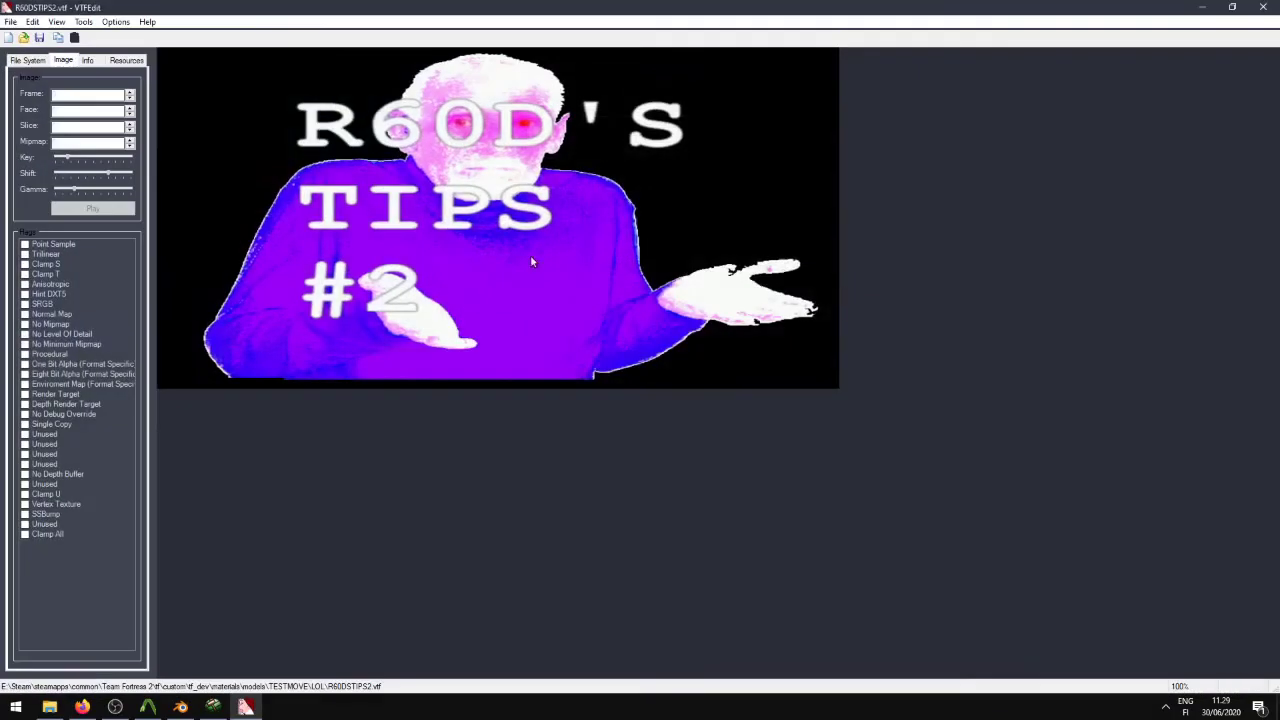
click(1263, 7)
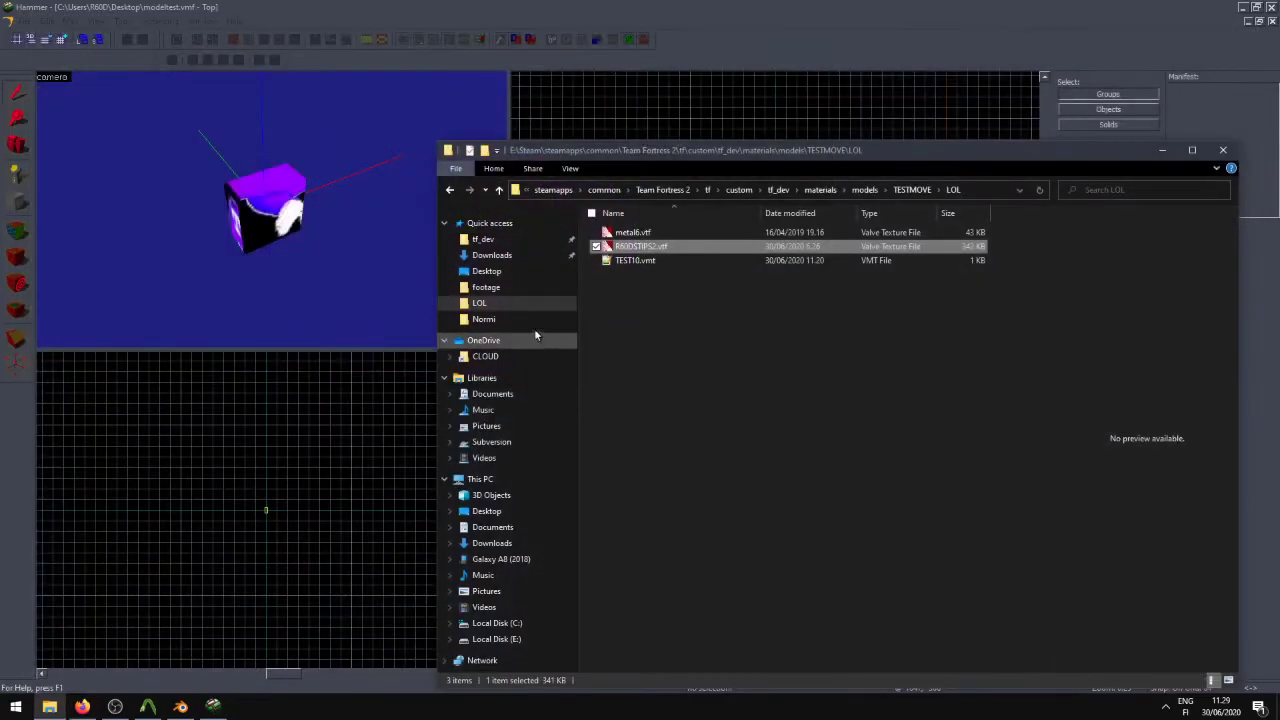
Step: Open TEST10.vmt in Notepad++ and view the metal6.vtf texture in VTFEdit
double_click(673, 260)
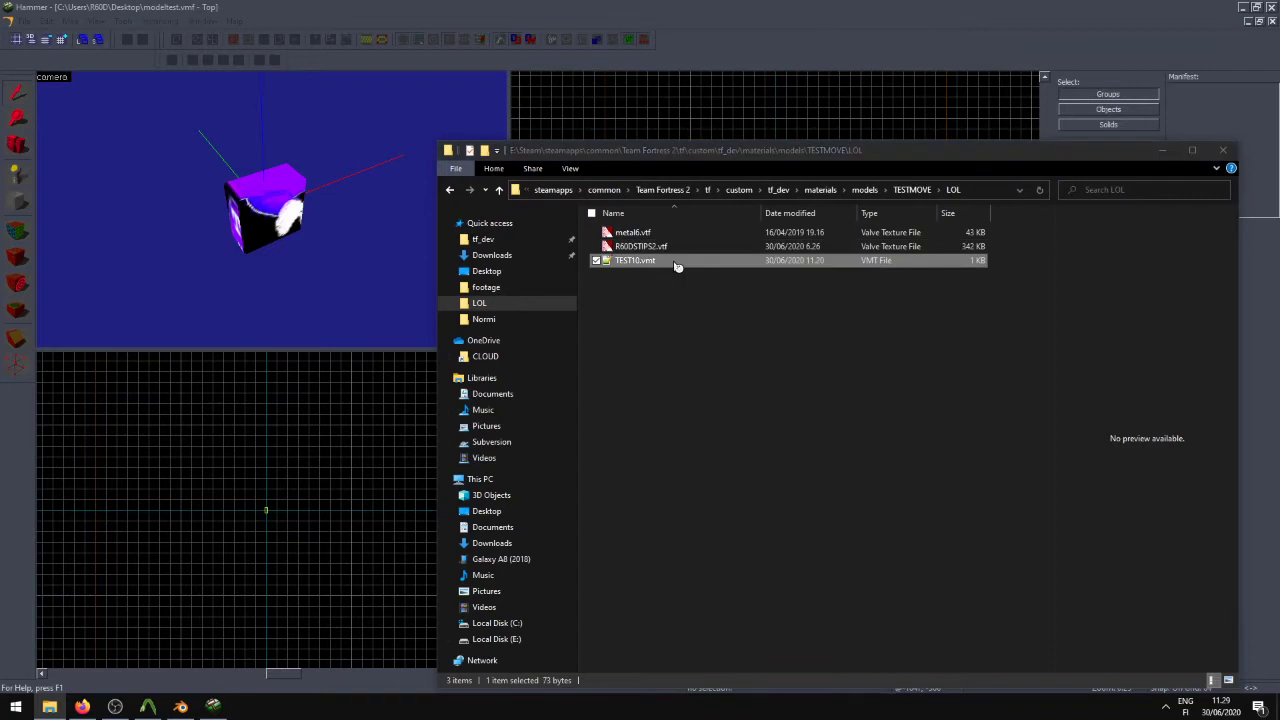
double_click(619, 237)
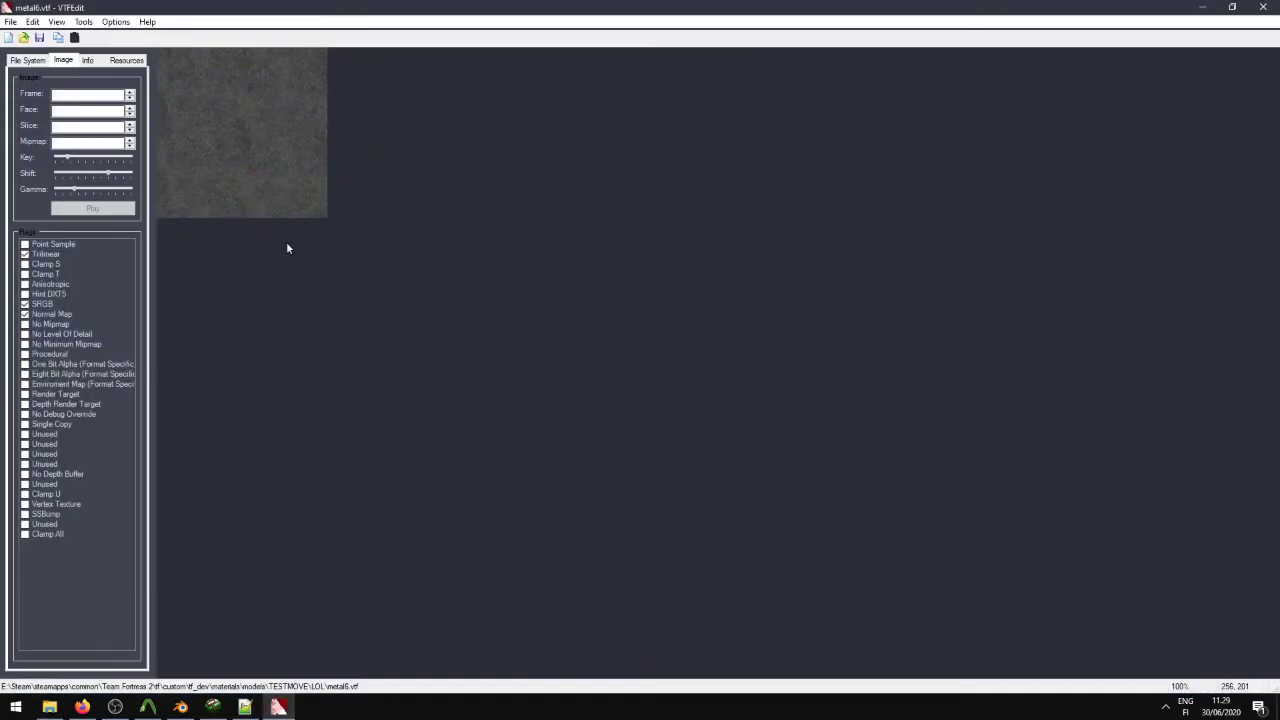
click(1263, 7)
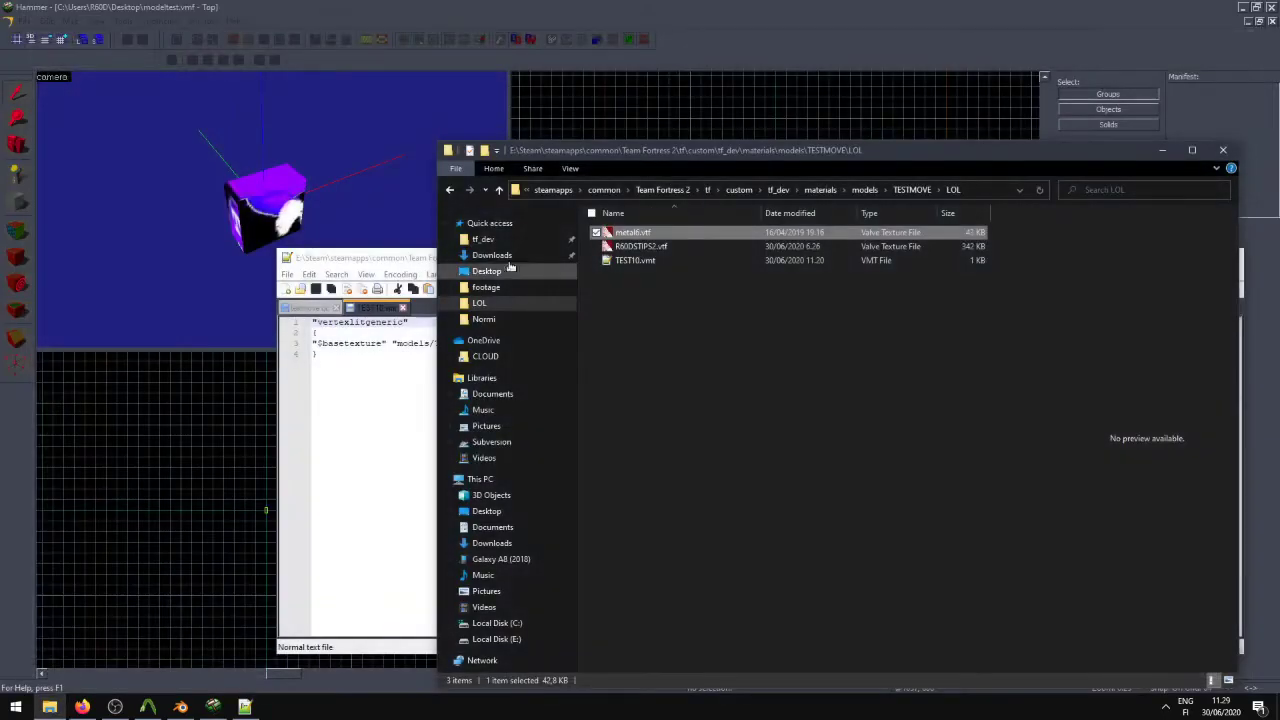
Step: Arrange the LOL folder and TEST10.vmt windows so that the texture file names and the $basetexture line are both visible
click(700, 150)
drag(637, 156, 769, 160)
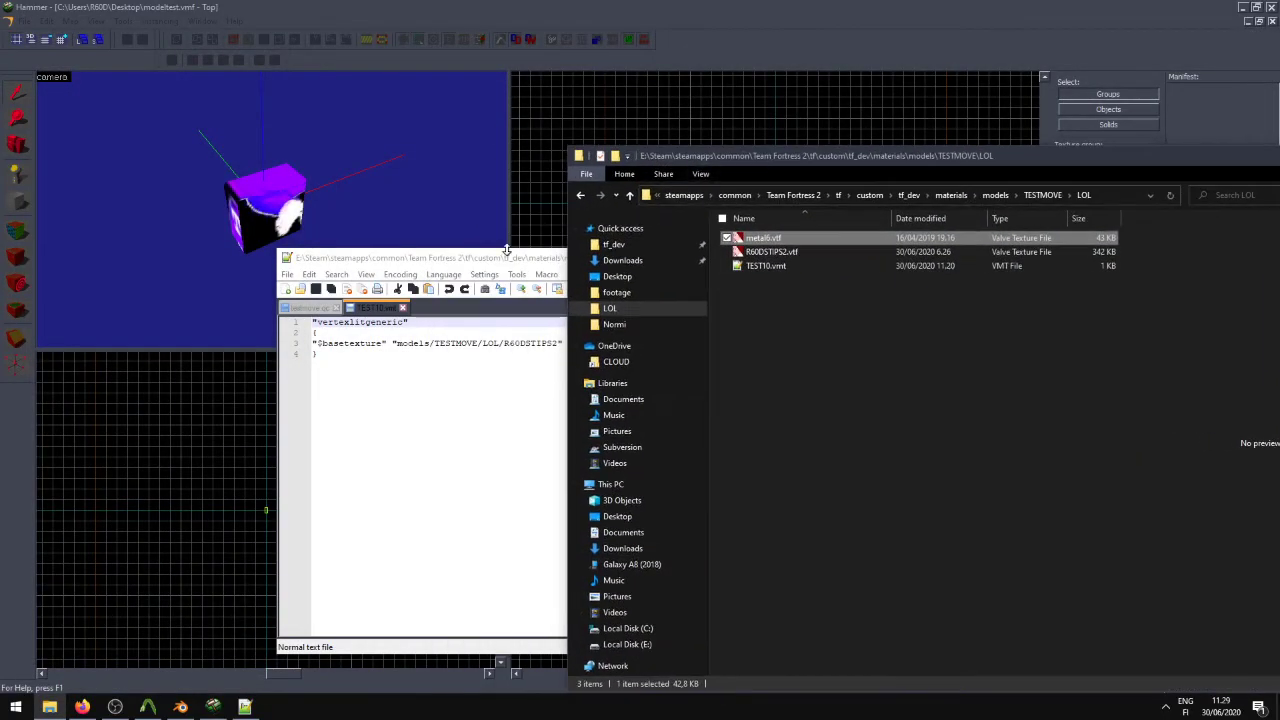
drag(506, 250, 540, 206)
drag(663, 224, 813, 241)
drag(740, 220, 842, 372)
Step: Replace the texture name at the end of the $basetexture path in TEST10.vmt with metal6 and save the file
drag(830, 457, 778, 458)
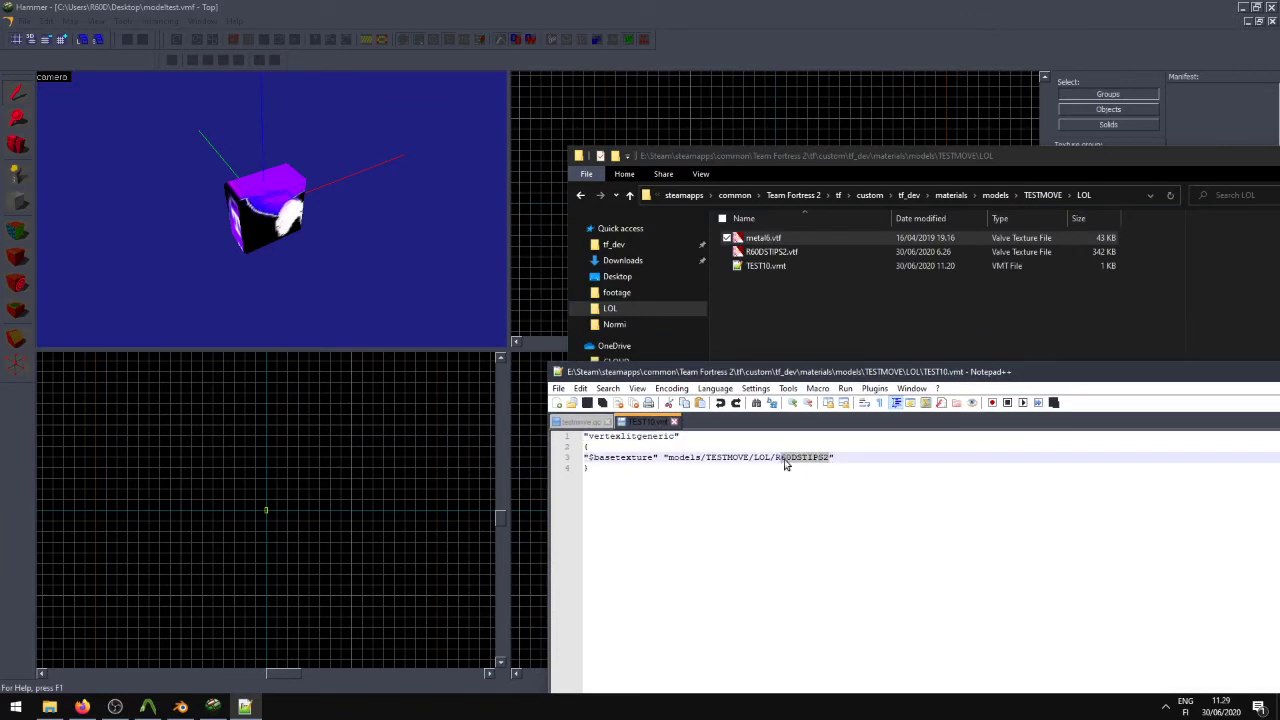
key(BackSpace)
key(BackSpace)
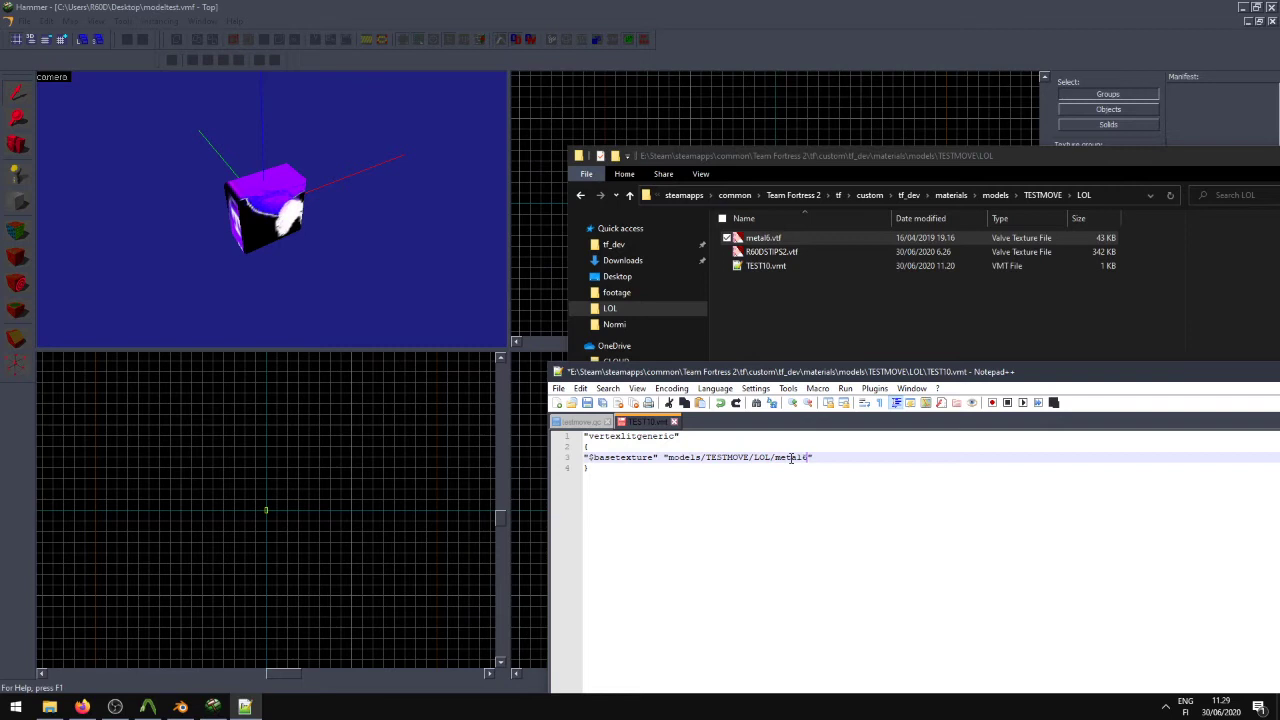
key(ctrl+s)
Step: Return to Hammer, dismiss the prop's properties and examine its metal6 texture in the camera view
click(789, 292)
click(340, 286)
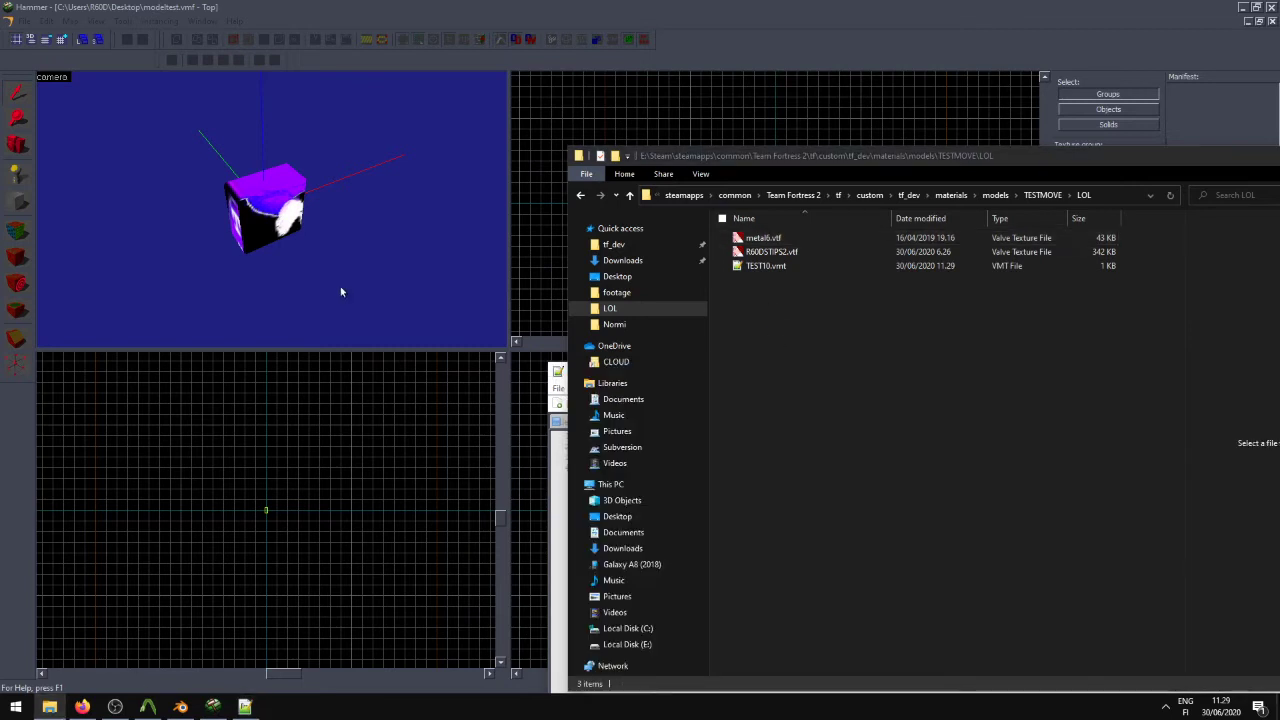
double_click(283, 228)
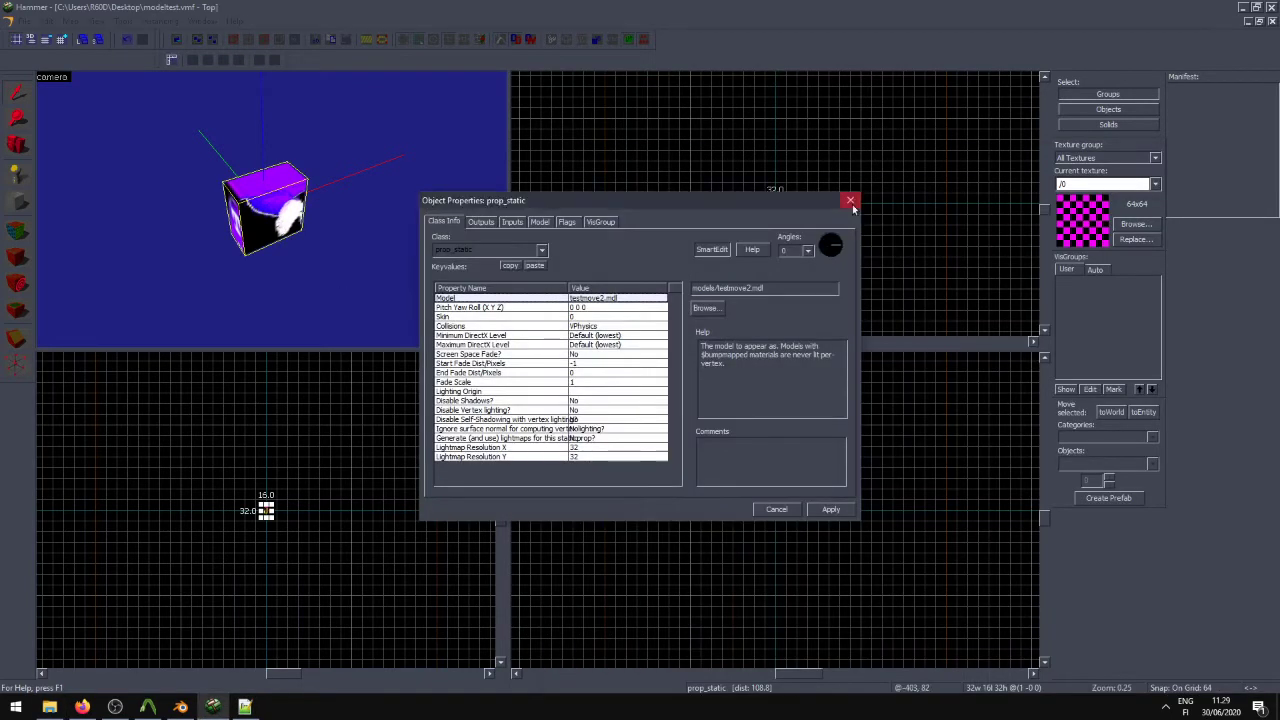
click(851, 203)
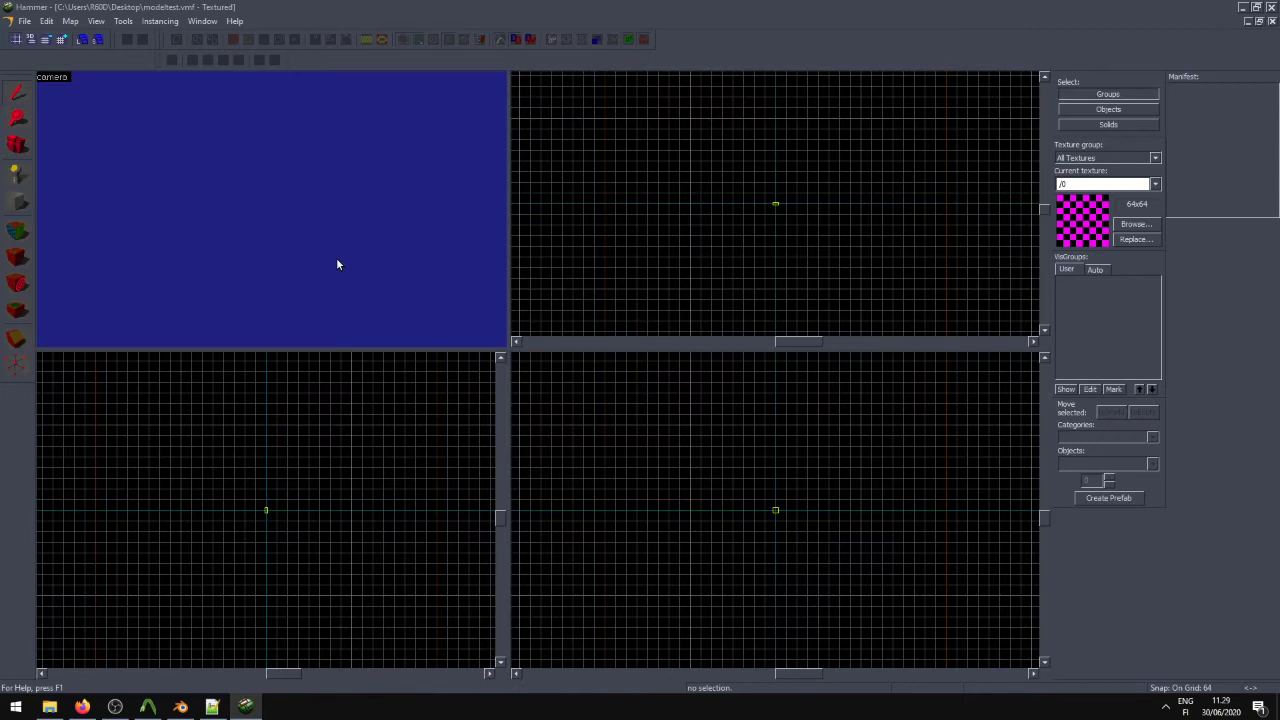
key(w)
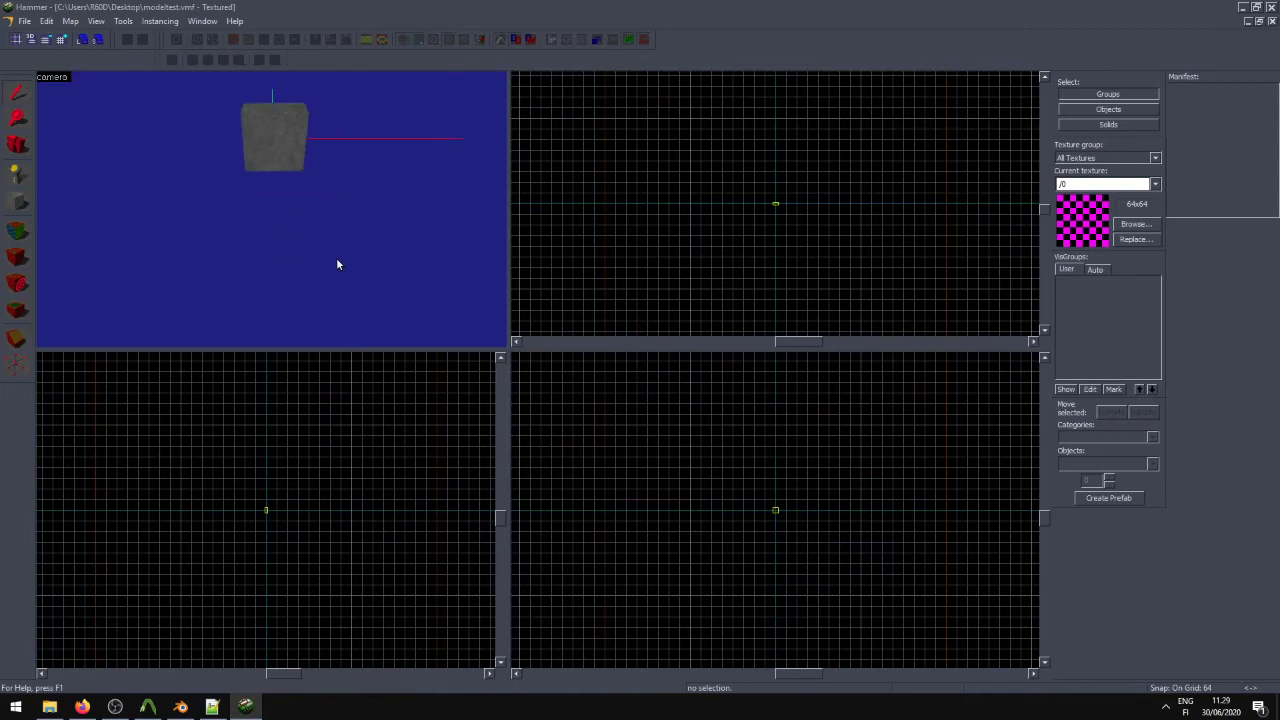
key(s)
key(Right)
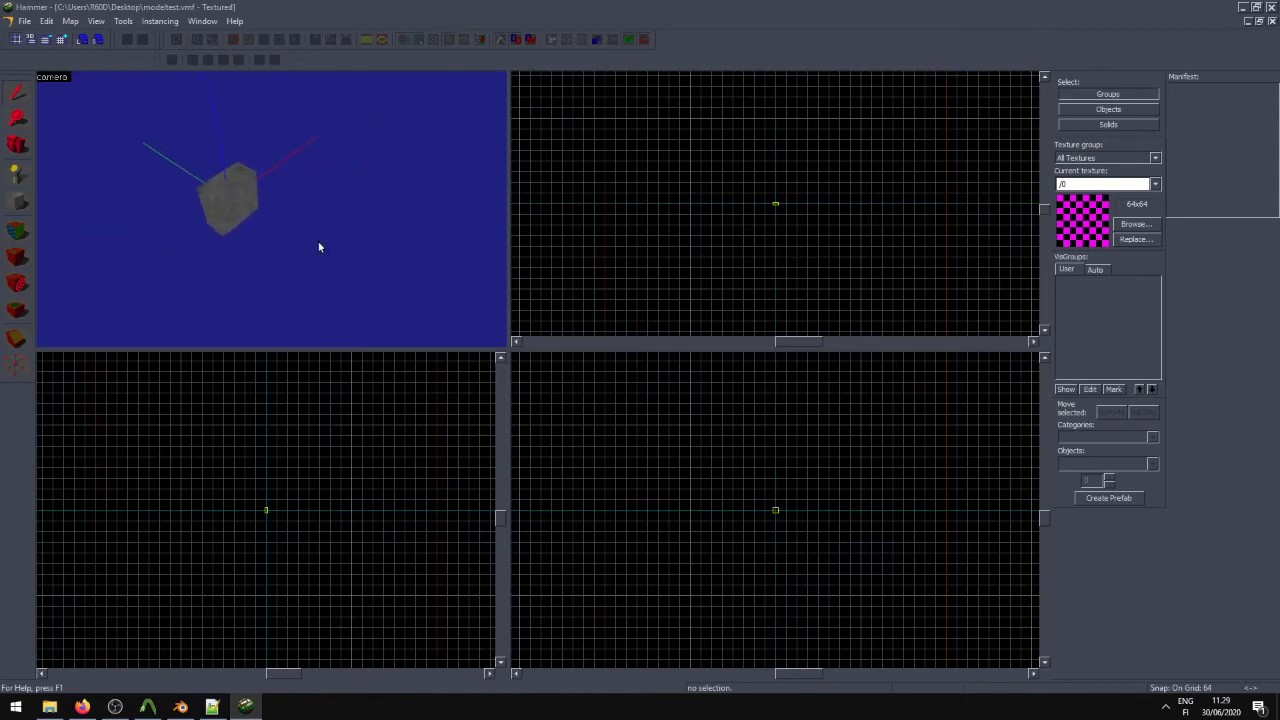
Step: Switch the prop_static's model sequence between test and ref in its properties, and close the dialog with ref chosen
double_click(214, 185)
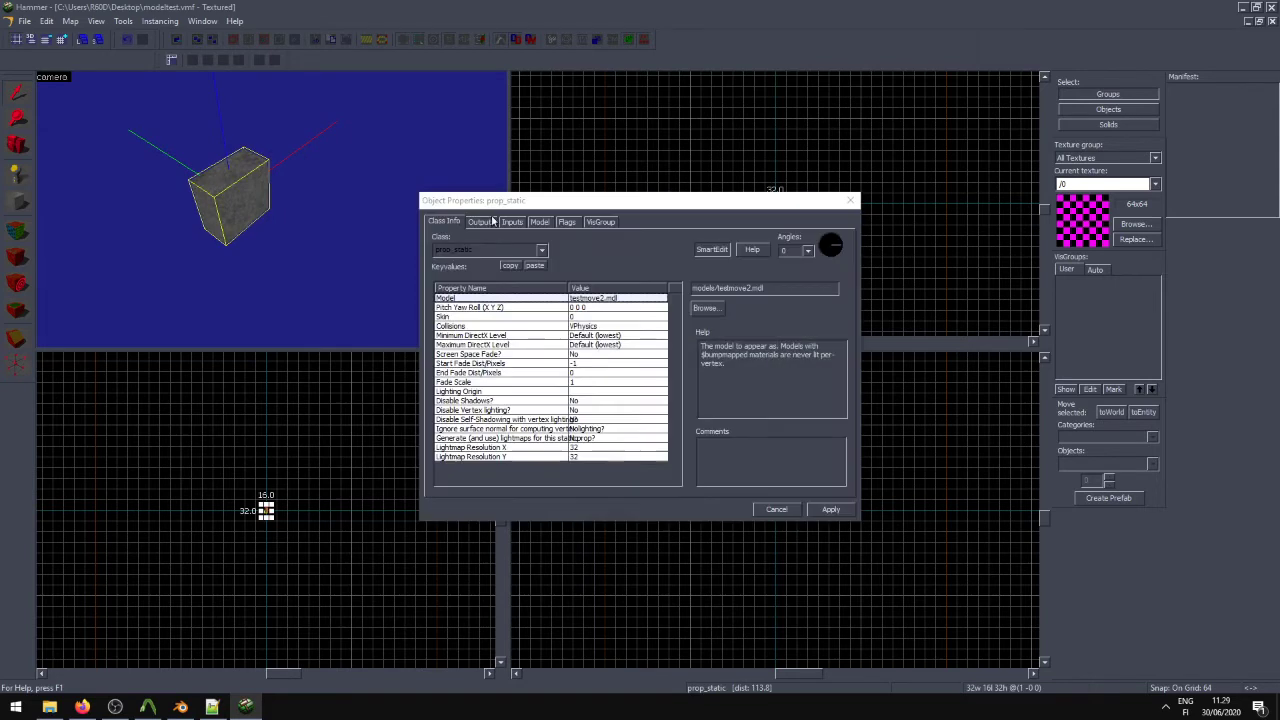
click(540, 222)
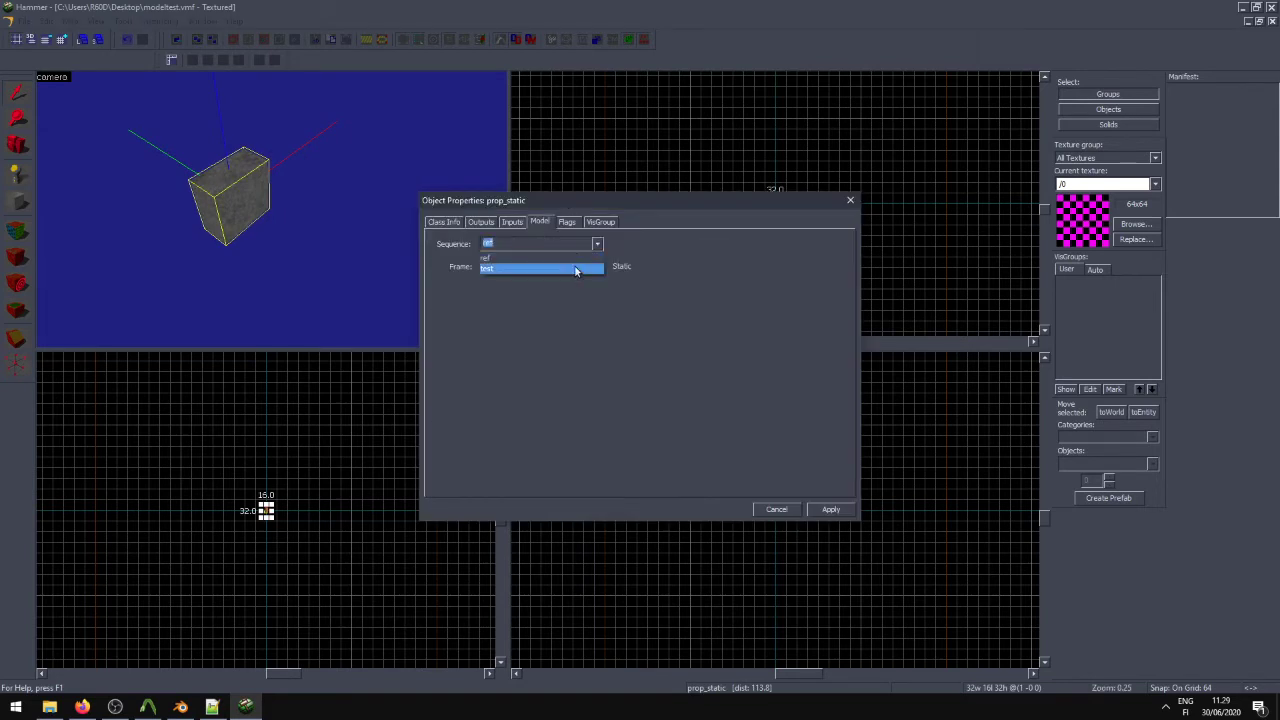
click(574, 271)
click(596, 244)
click(586, 257)
click(597, 247)
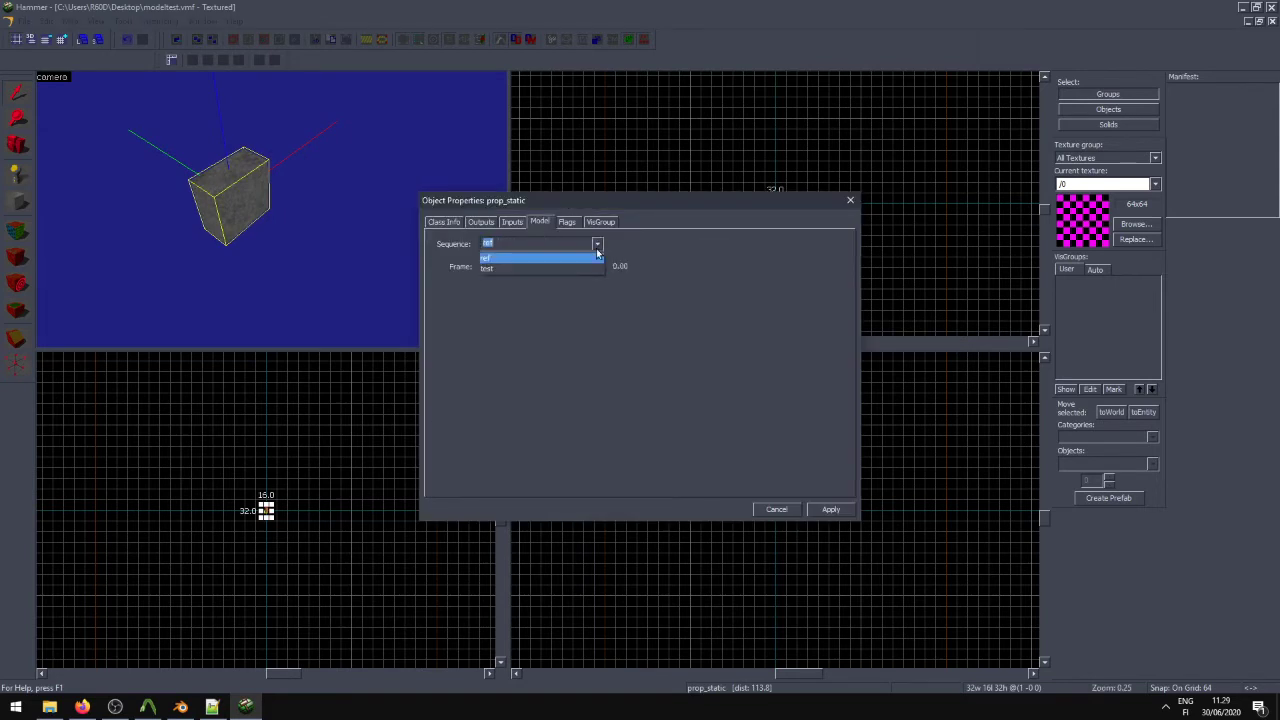
click(579, 267)
click(598, 245)
click(581, 259)
click(912, 576)
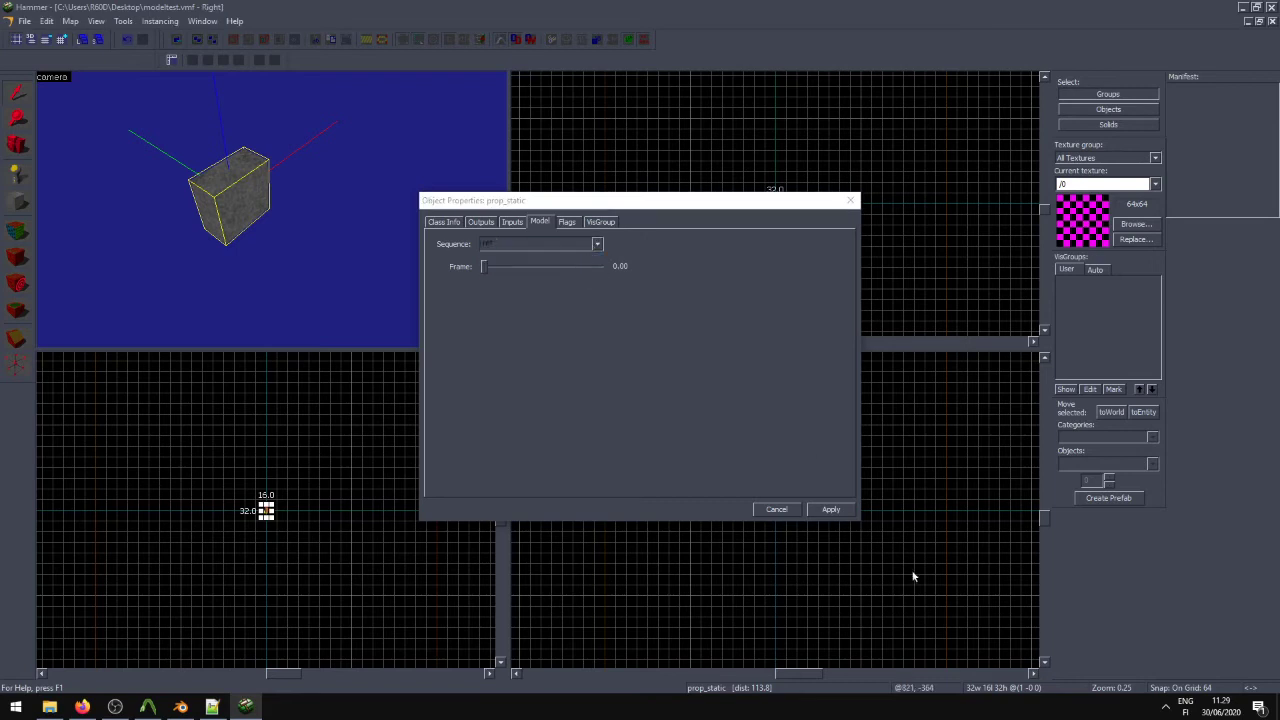
click(850, 201)
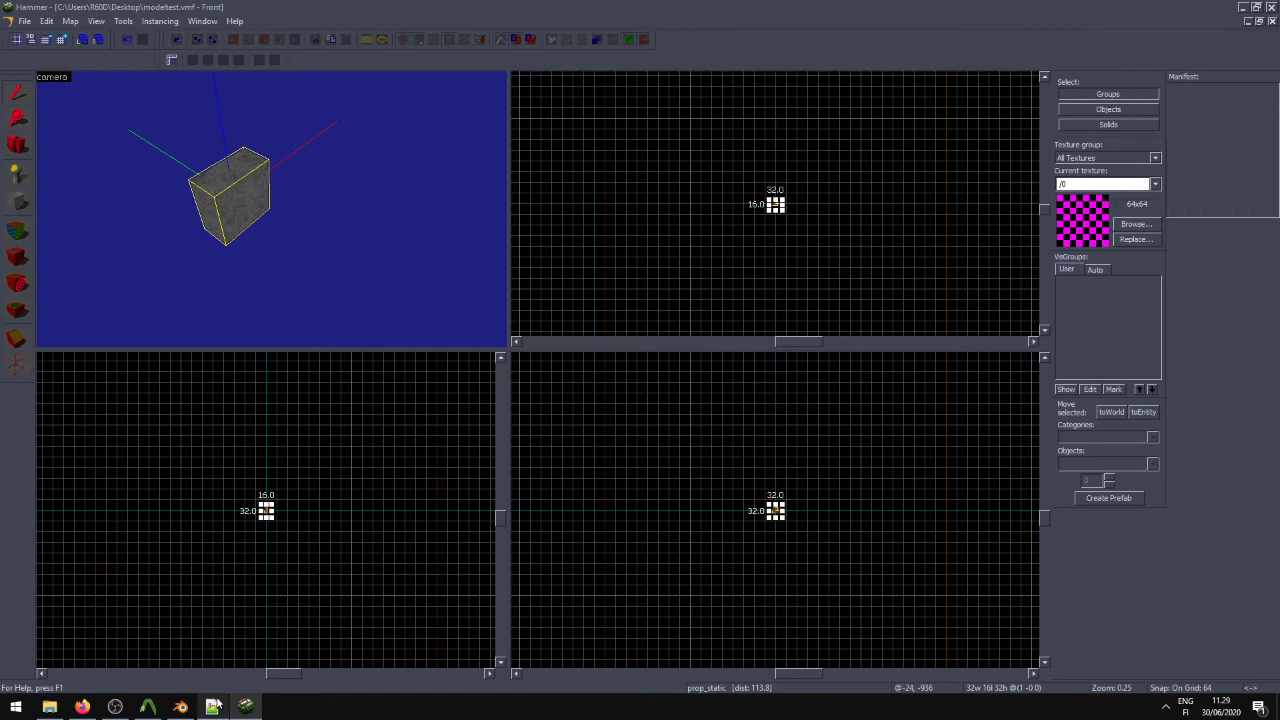
mouse_move(216, 706)
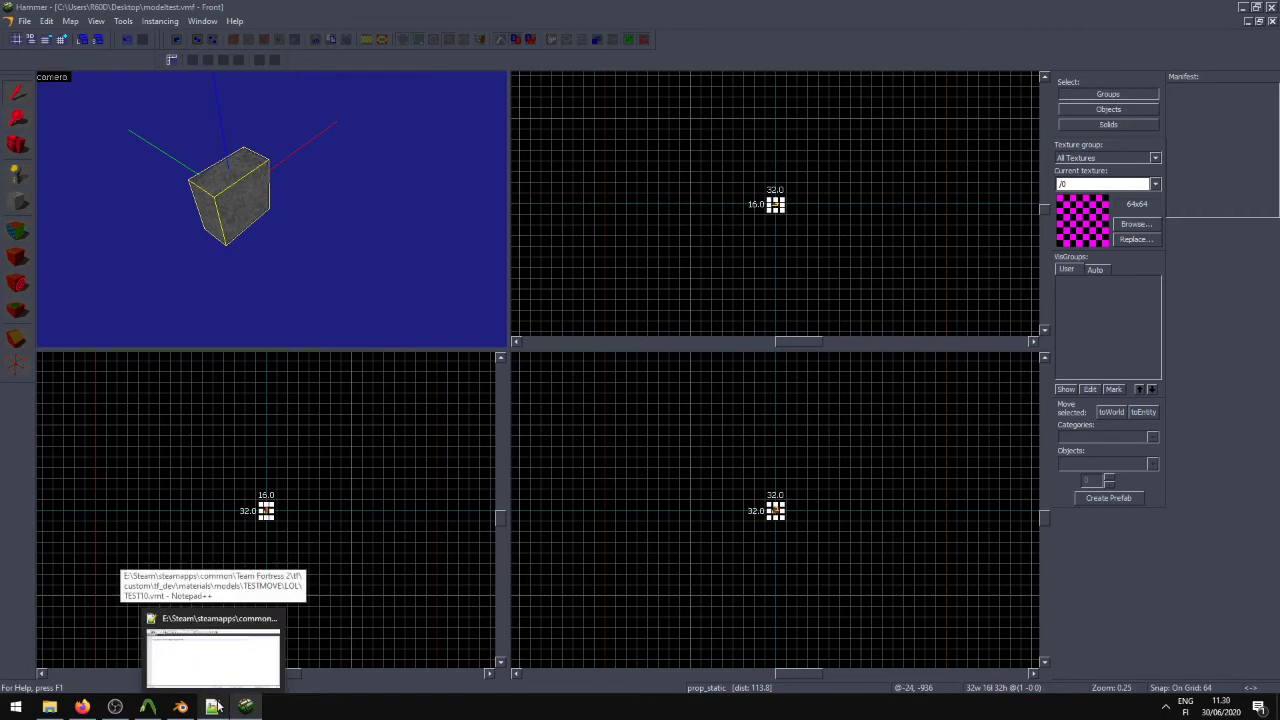
Step: Delete the $staticprop line from testmove.qc in Notepad++ and save the file
click(213, 707)
click(576, 423)
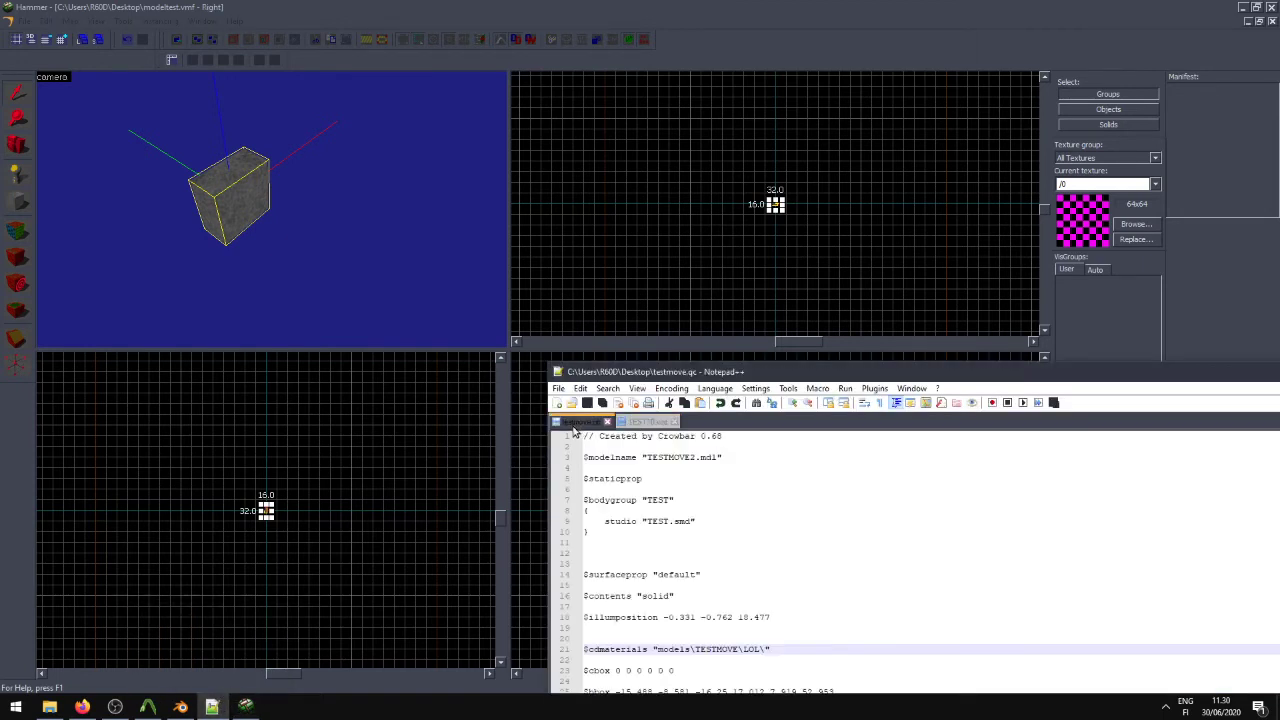
drag(648, 367, 660, 143)
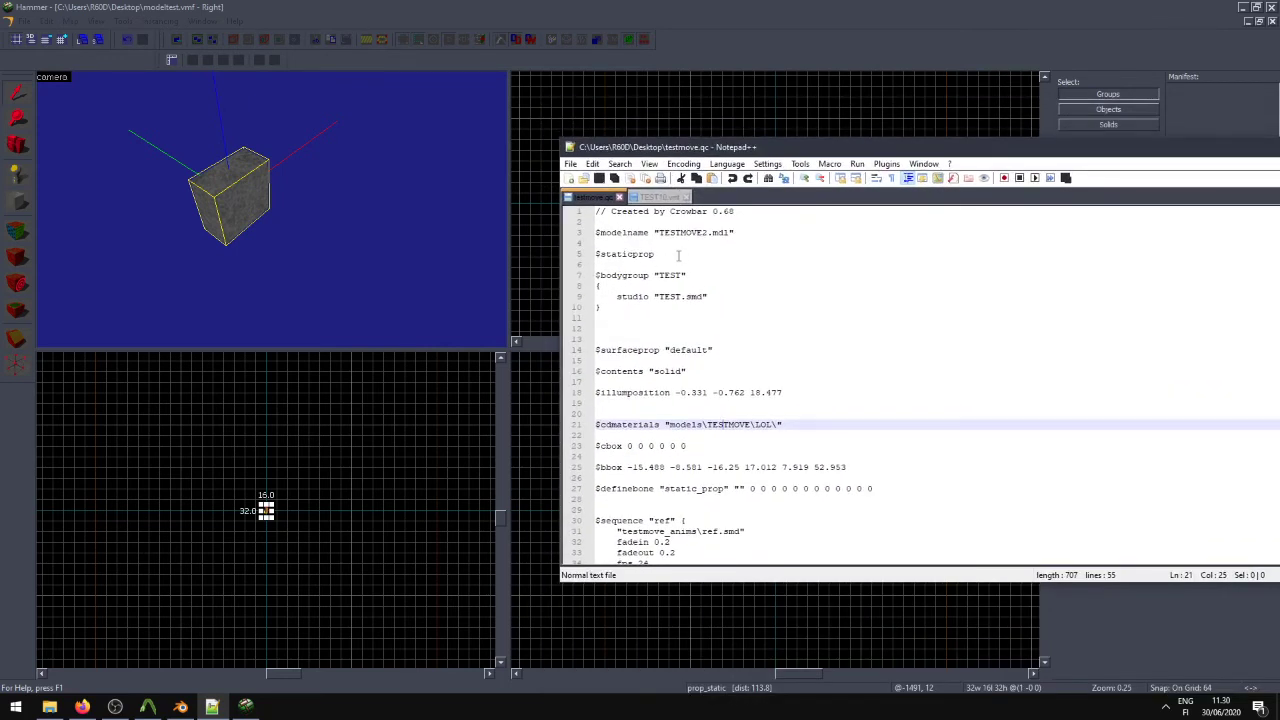
drag(678, 256, 584, 254)
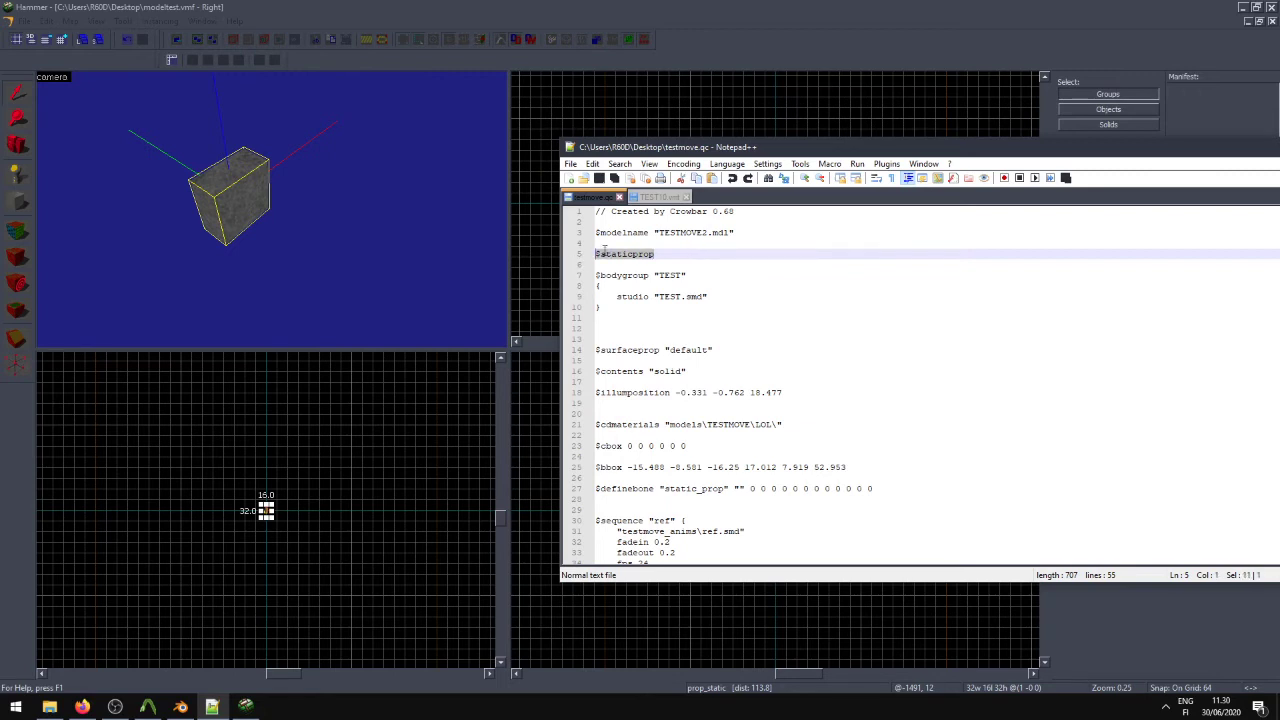
key(BackSpace)
key(BackSpace)
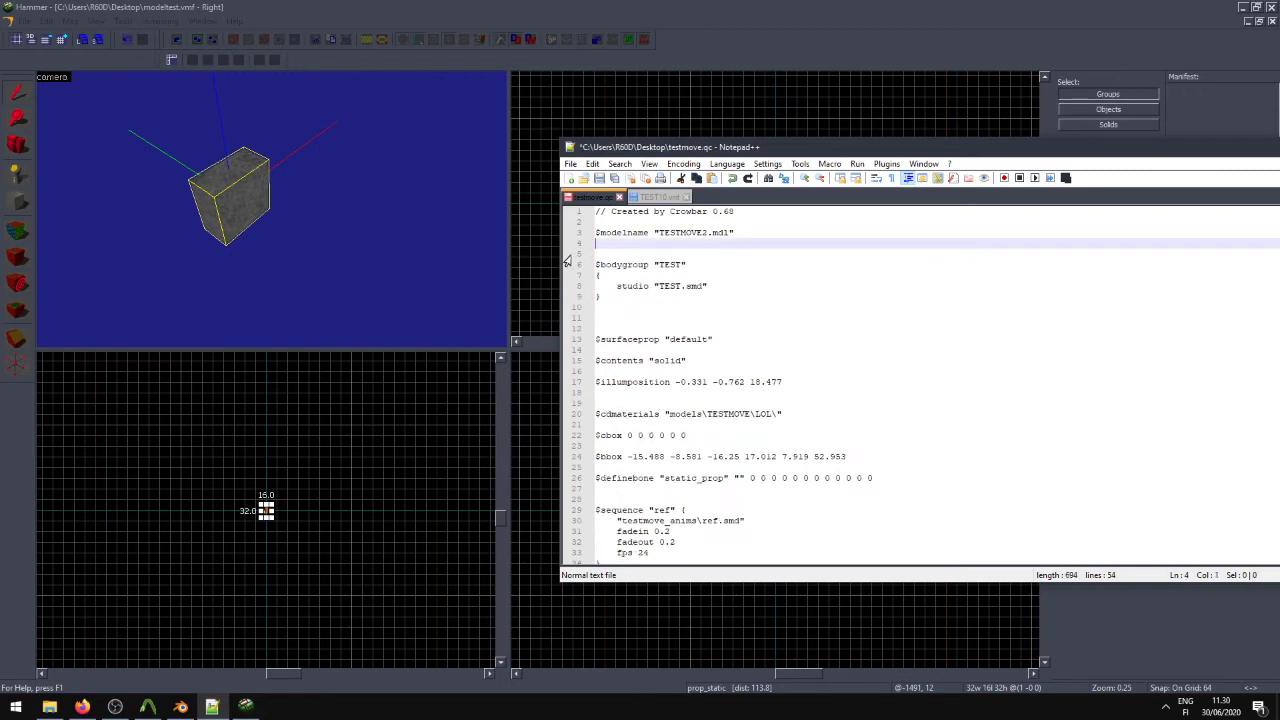
key(ctrl+s)
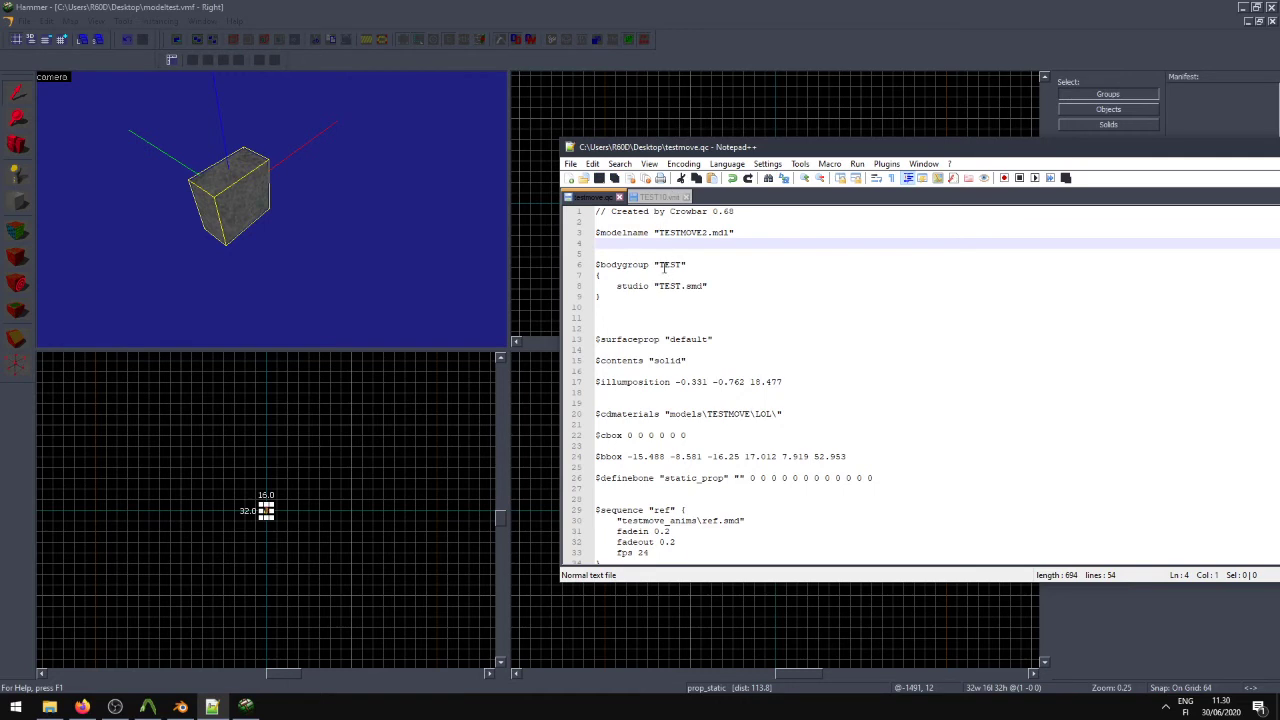
click(600, 251)
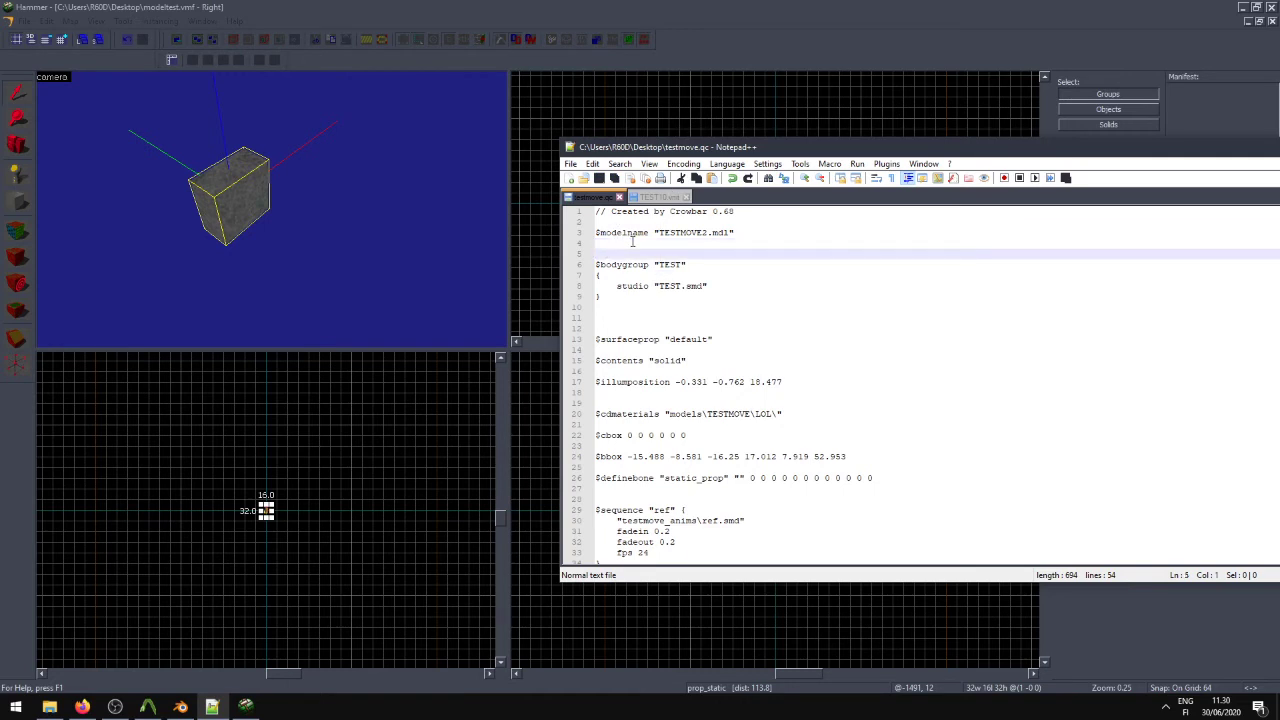
Step: Recompile the model from the edited testmove.qc in Crowbar, return to Hammer and clear the prop selection
click(212, 706)
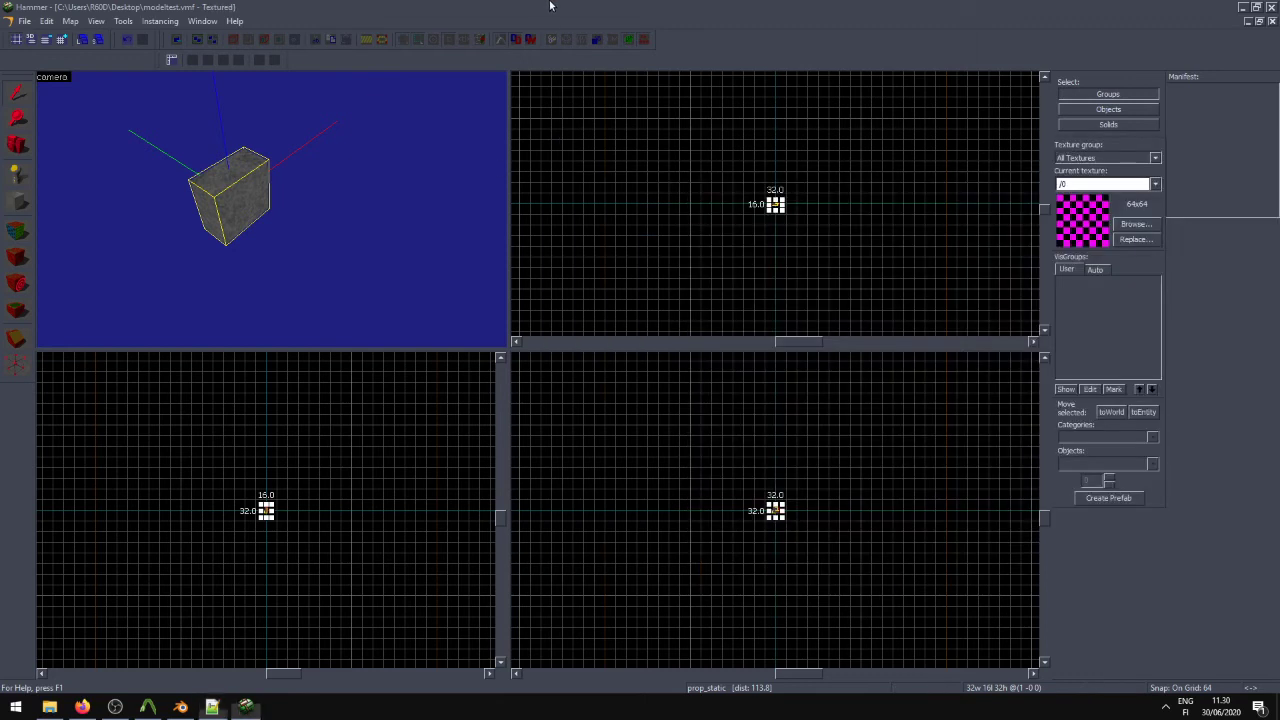
click(147, 706)
click(600, 370)
click(294, 203)
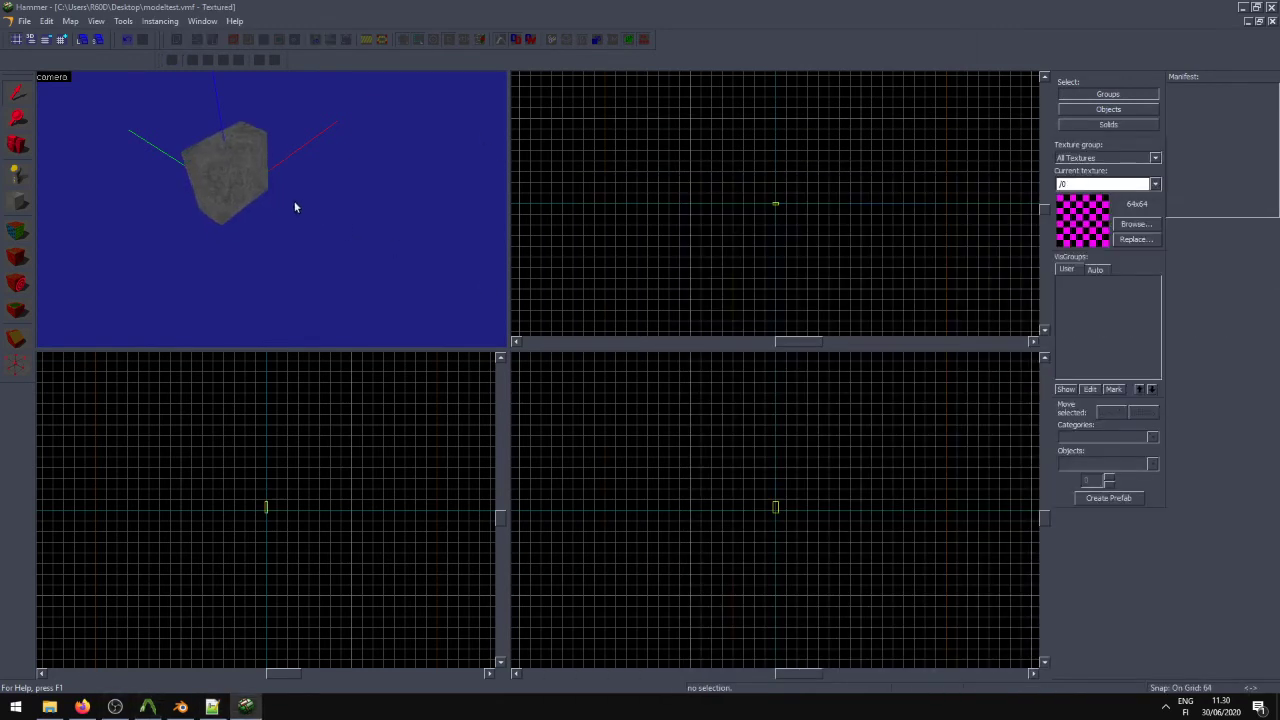
Step: Set the prop_static's model sequence to test in its properties, close the dialog and watch the animation in the camera view
click(254, 182)
scroll(254, 182, down, 2)
double_click(257, 187)
click(539, 221)
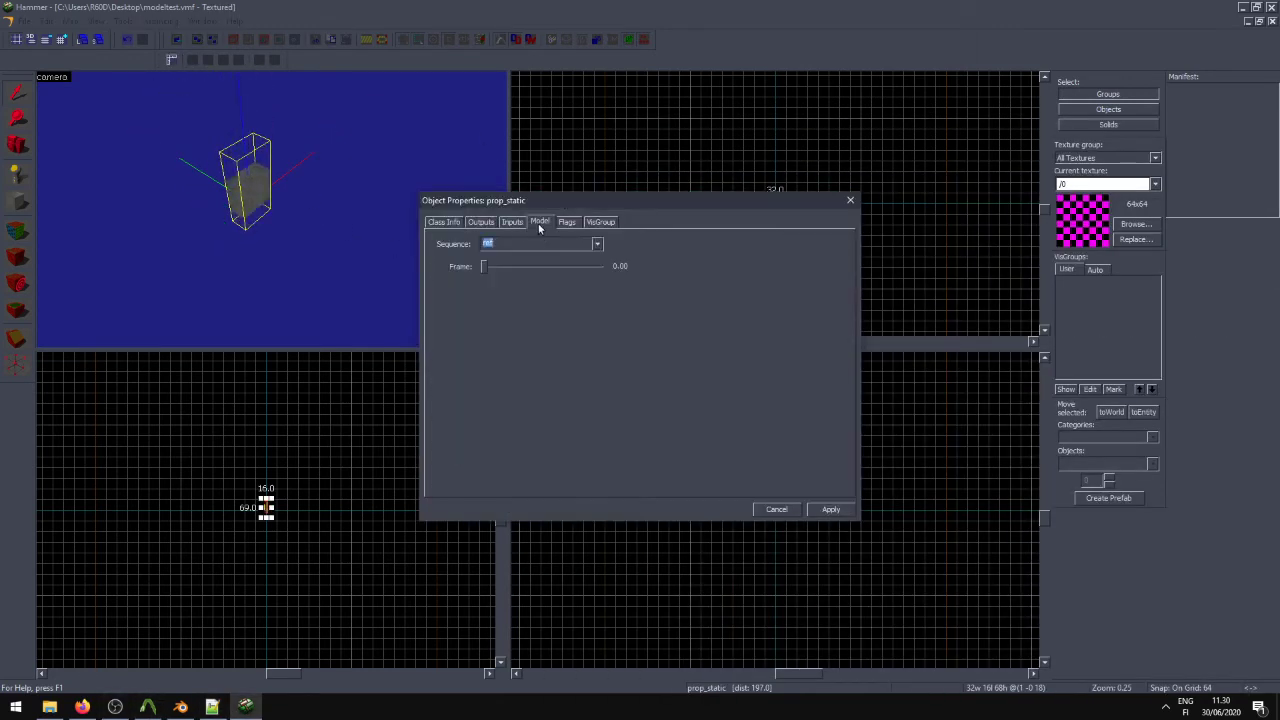
click(597, 244)
click(579, 261)
click(599, 241)
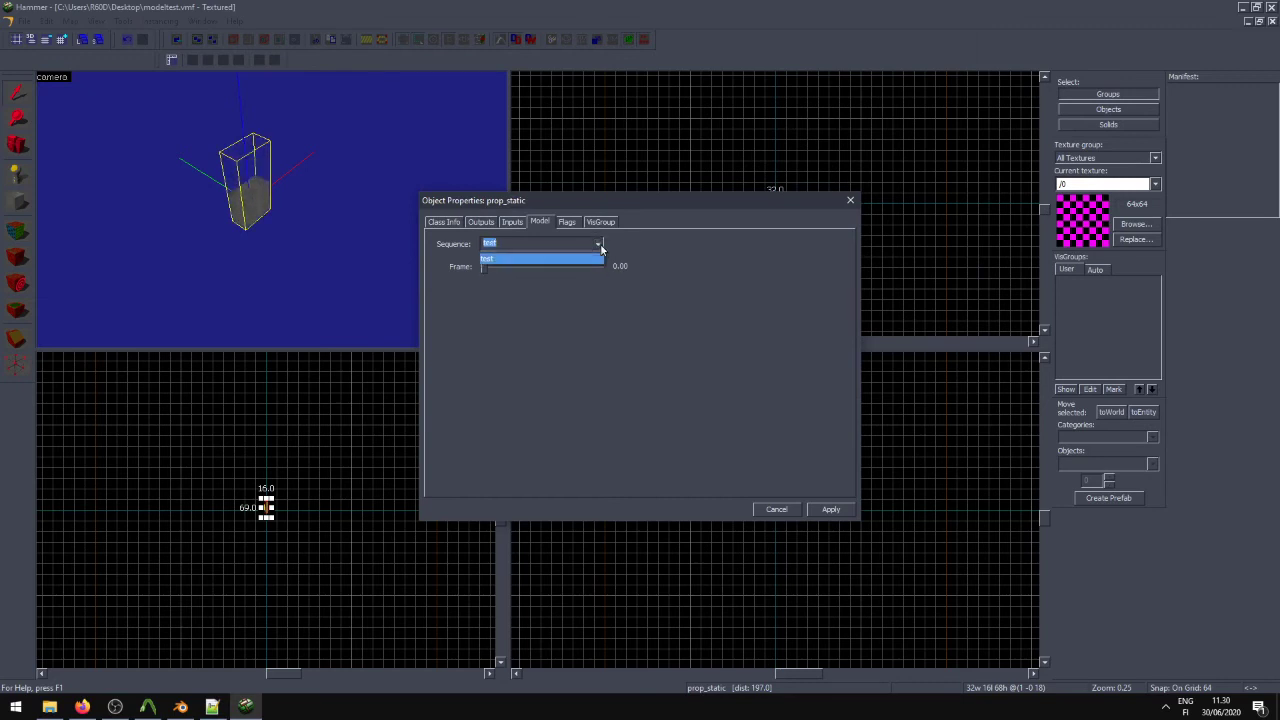
click(600, 243)
click(850, 200)
scroll(293, 250, up, 5)
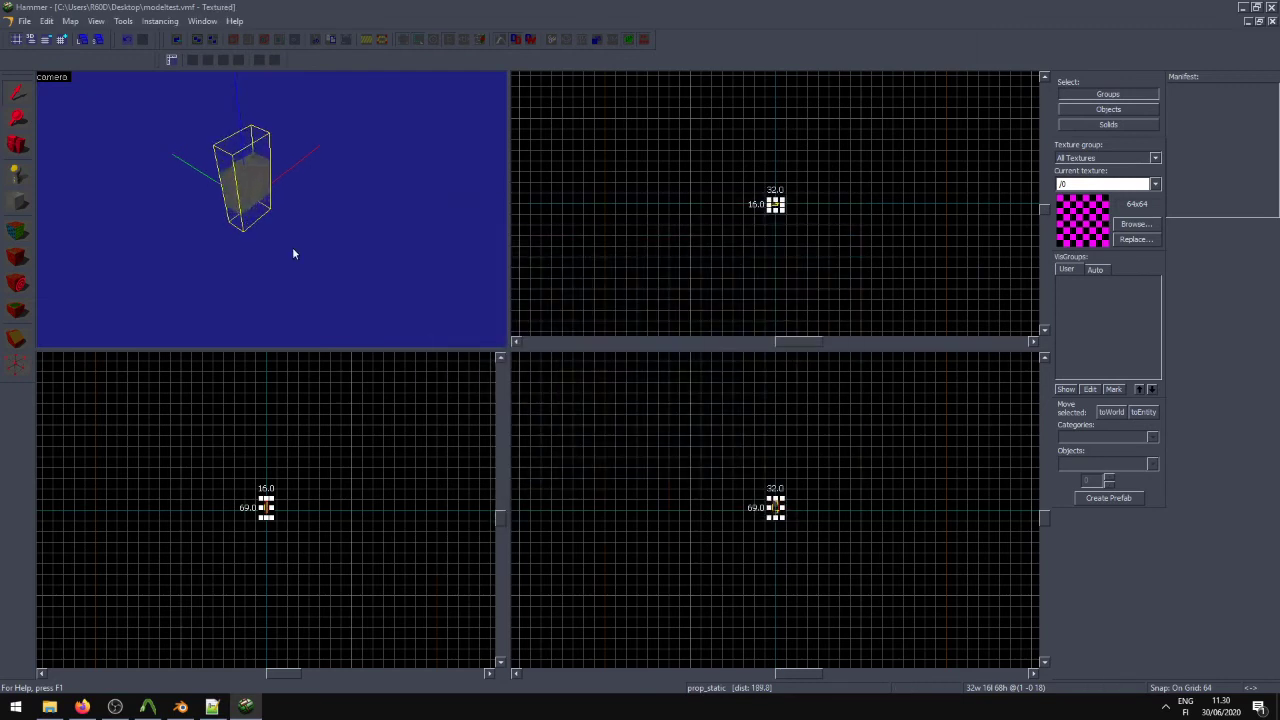
scroll(293, 250, down, 3)
scroll(293, 254, down, 4)
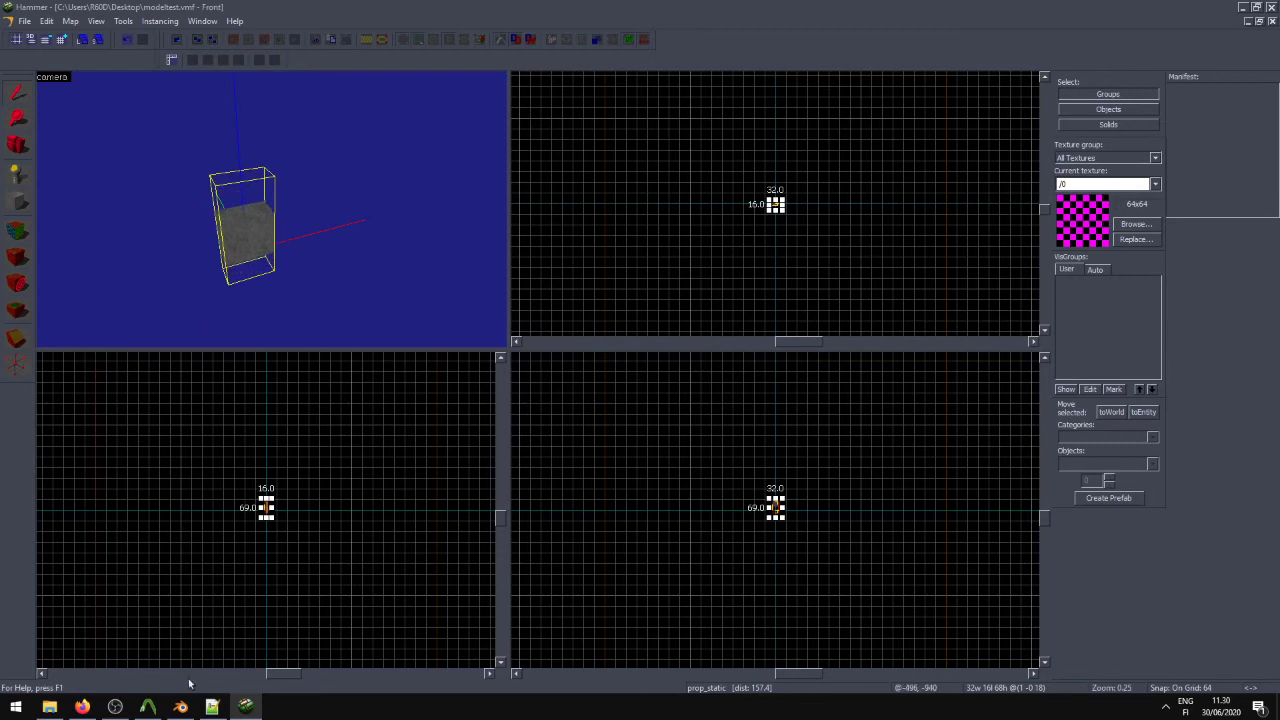
Step: Review the $basetexture line in TEST10.vmt and view the R60DSTIPS2.vtf image from the LOL folder in VTFEdit
click(212, 707)
click(654, 198)
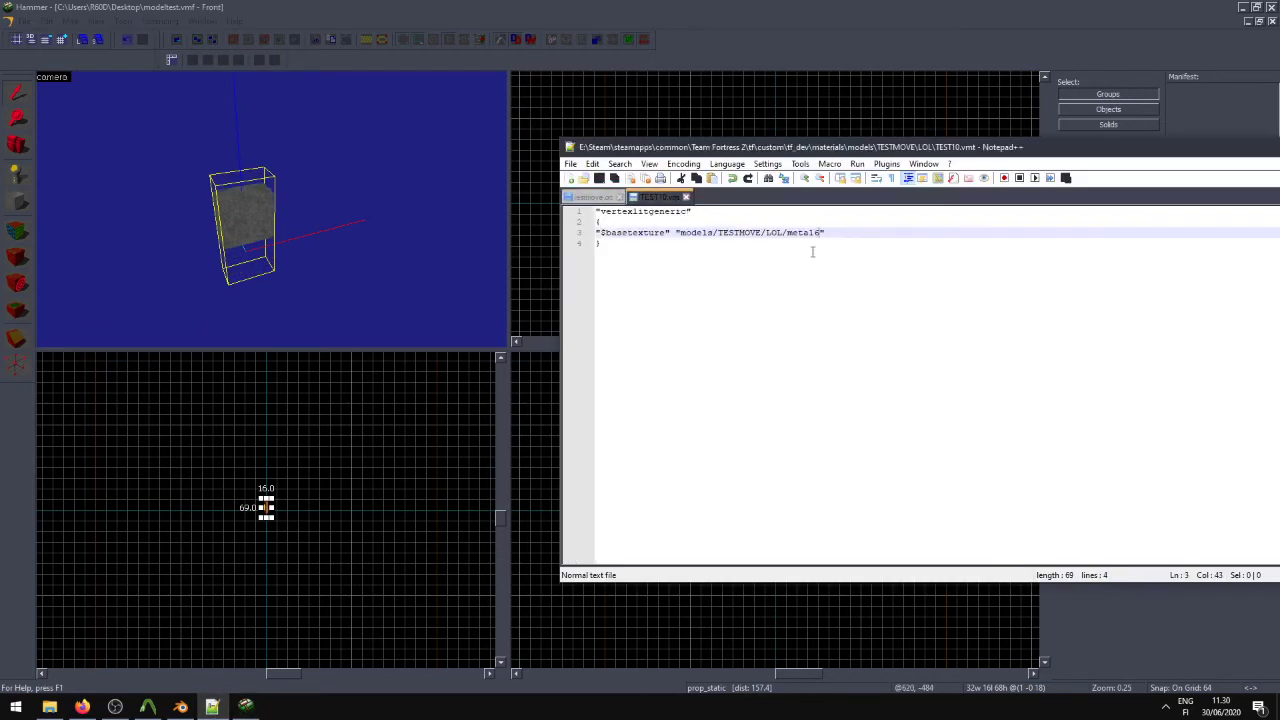
click(569, 7)
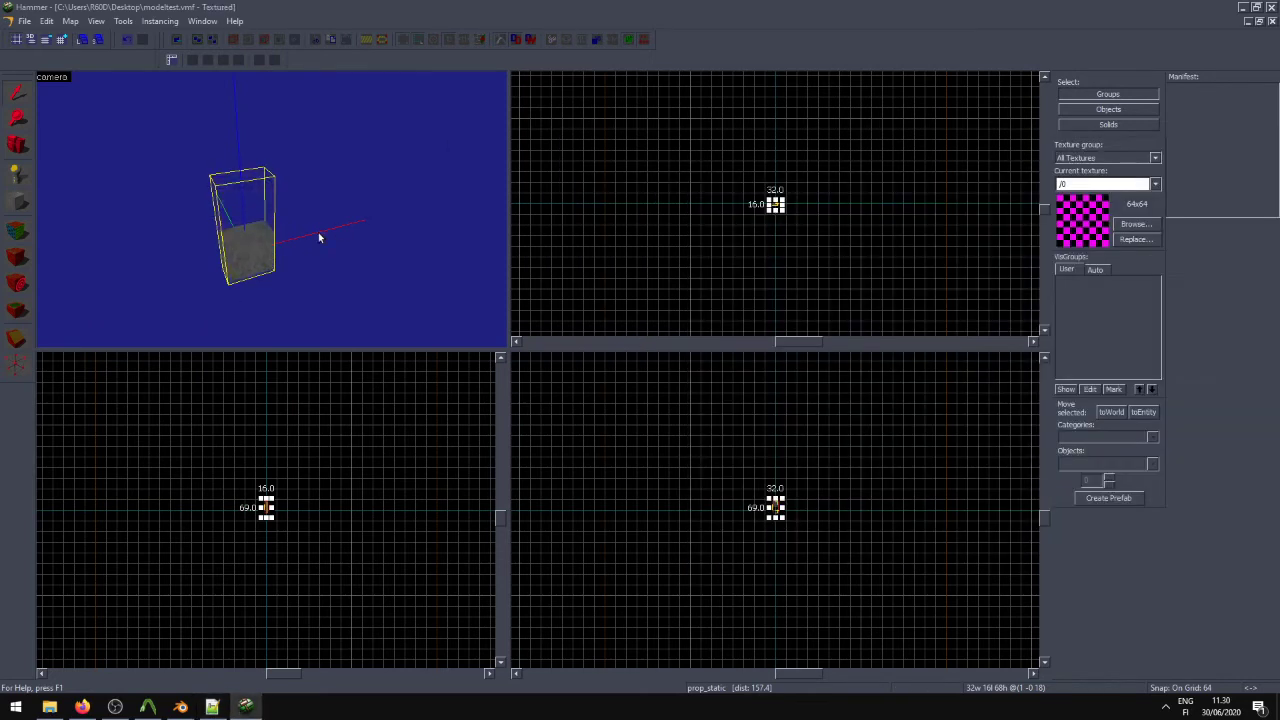
click(49, 707)
double_click(772, 252)
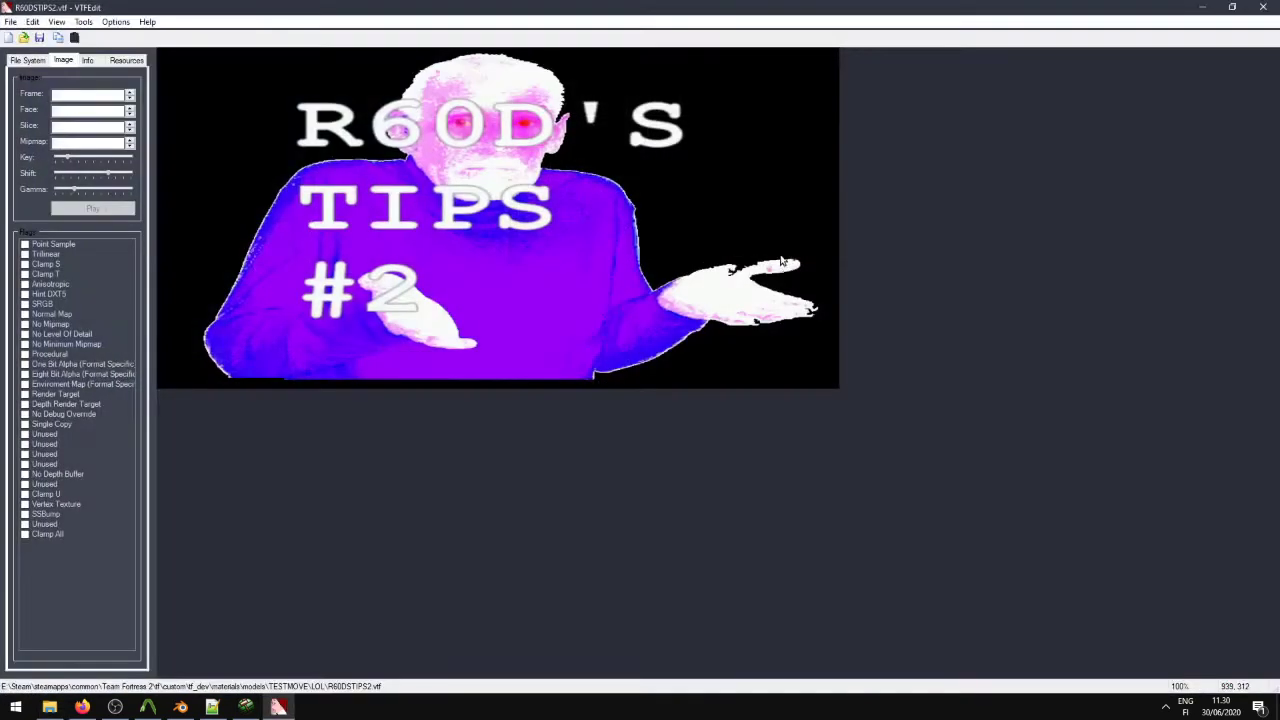
click(1263, 7)
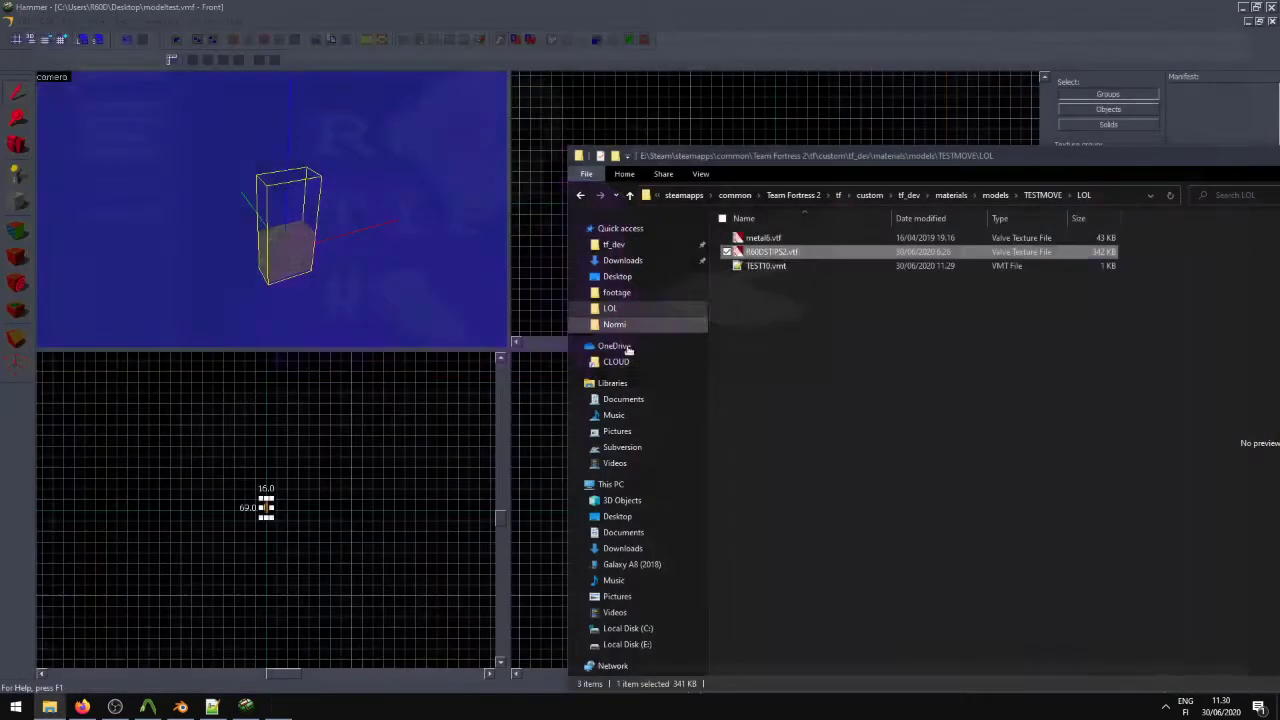
Step: Switch to Blender, start the Shortcut VUr key display from the 3D viewport's sidebar and hide the sidebar again
click(180, 707)
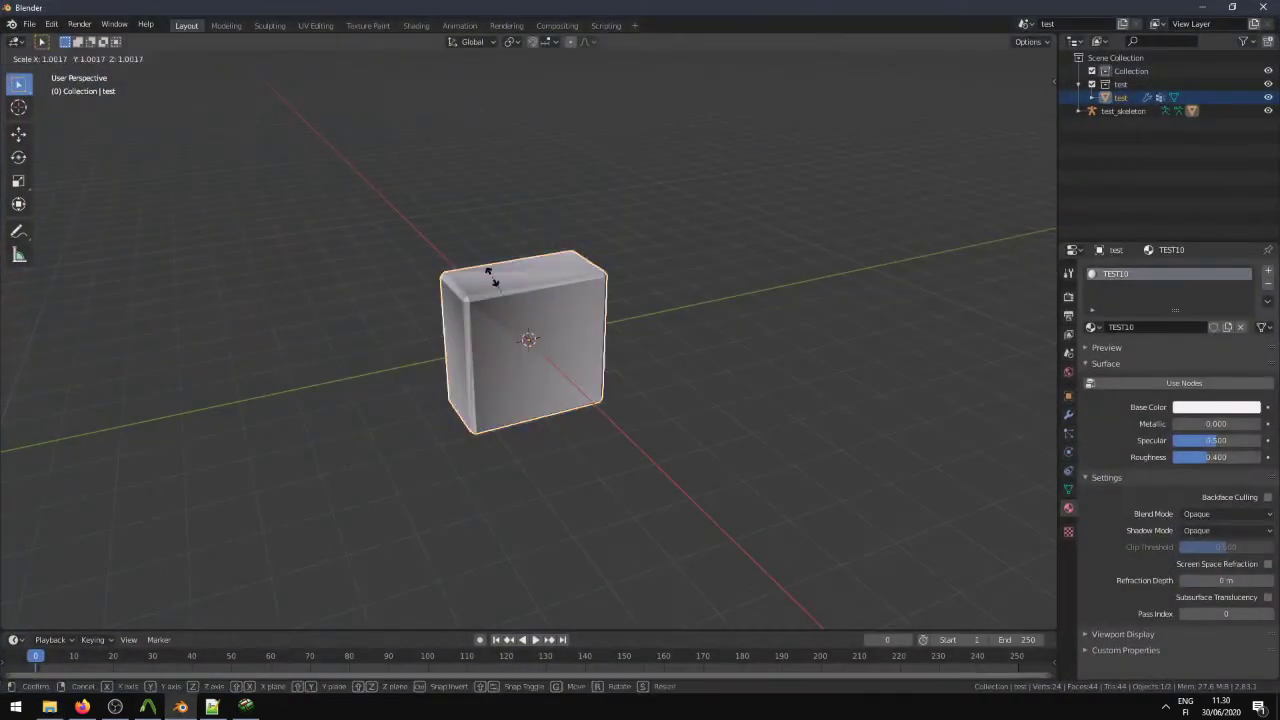
middle_drag(519, 314, 551, 261)
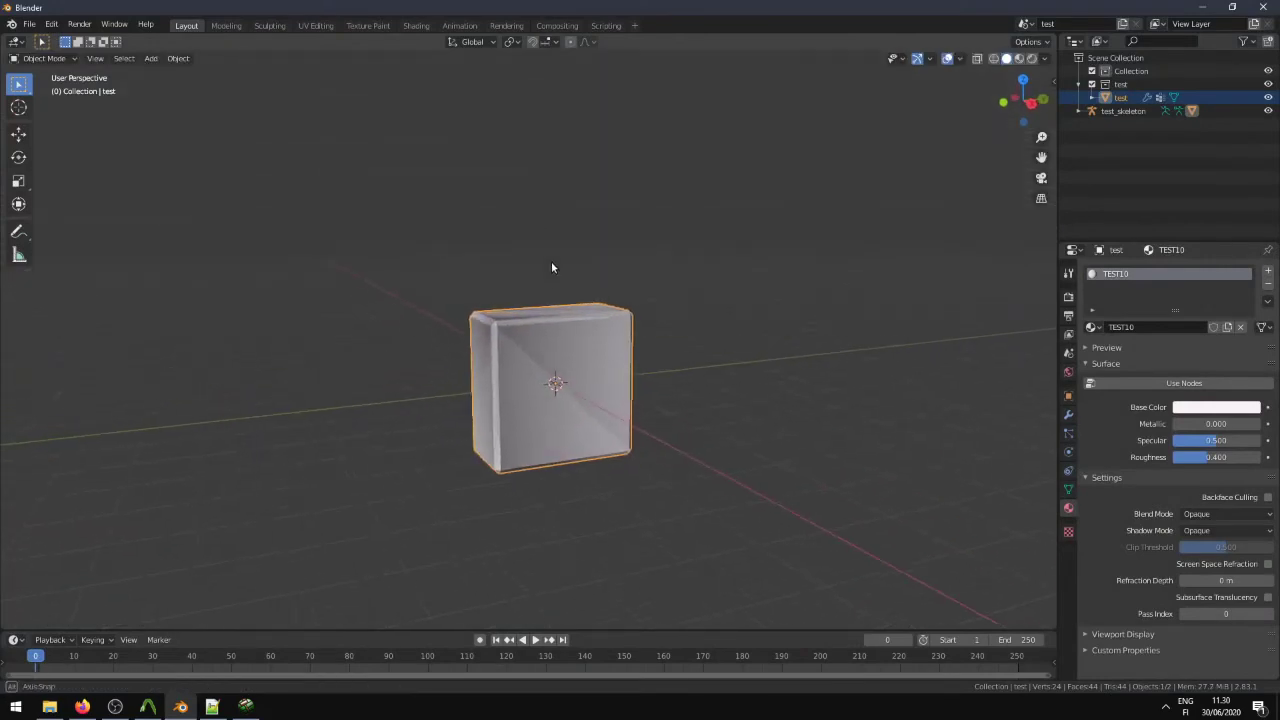
scroll(551, 261, down, 1)
click(1052, 83)
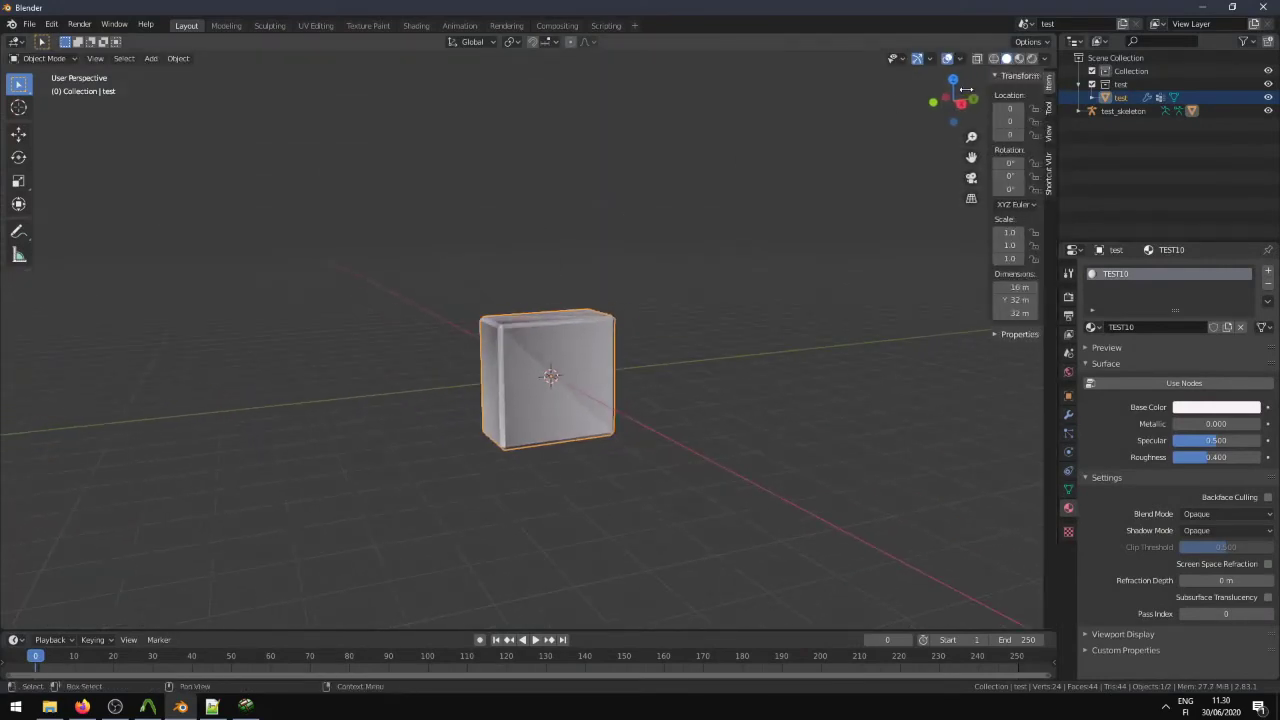
click(1047, 173)
click(1008, 97)
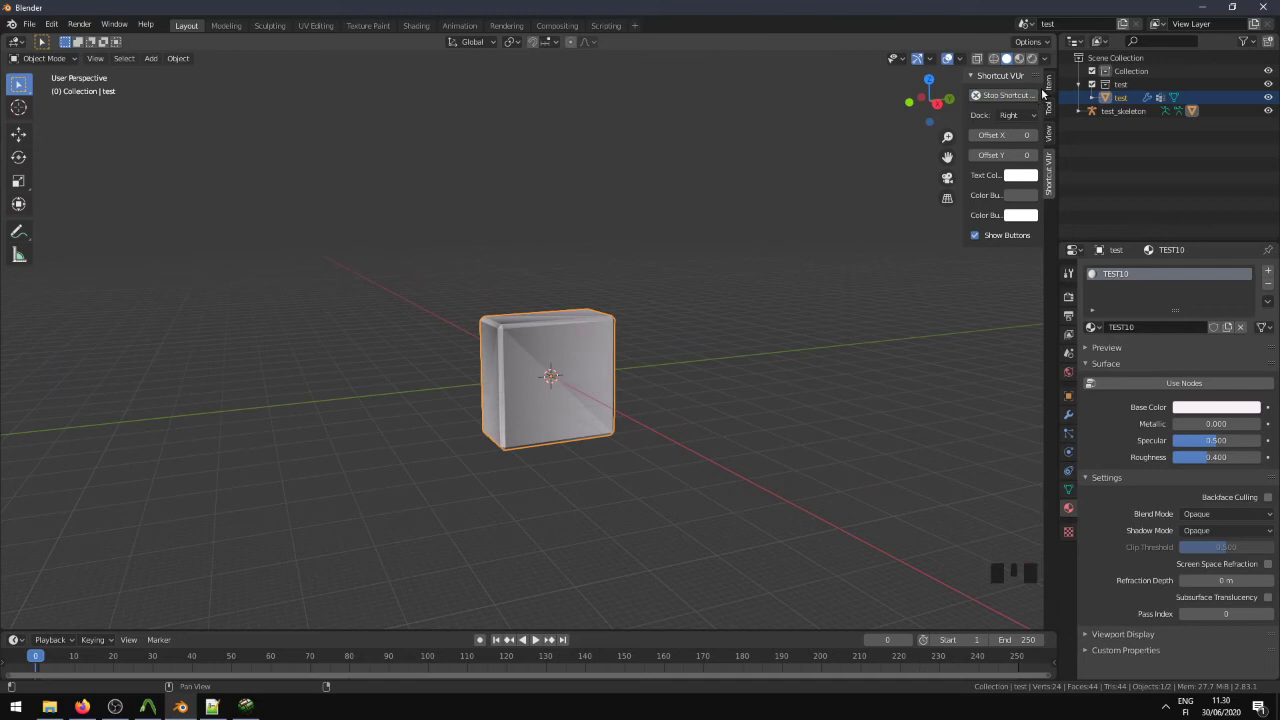
drag(960, 119, 1055, 92)
middle_drag(636, 253, 666, 271)
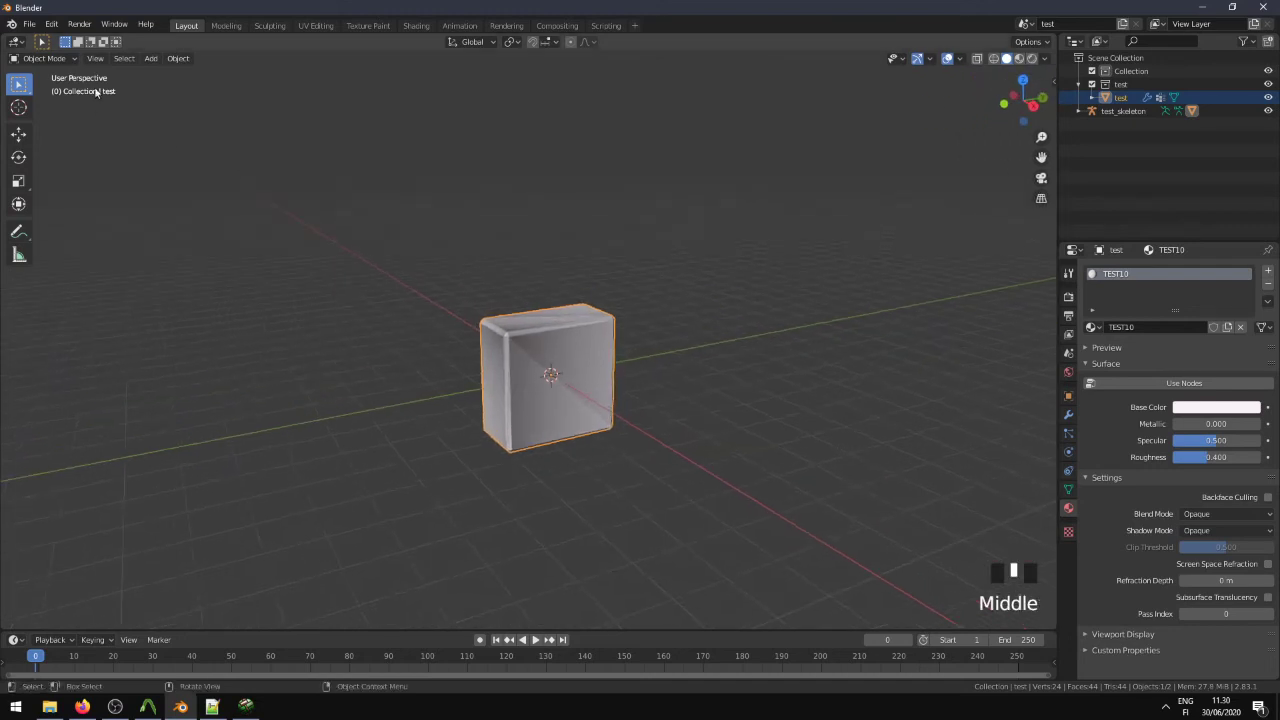
Step: Open the UV Editing workspace for the test object and enable nodes on its TEST10 material
click(313, 26)
scroll(790, 366, down, 13)
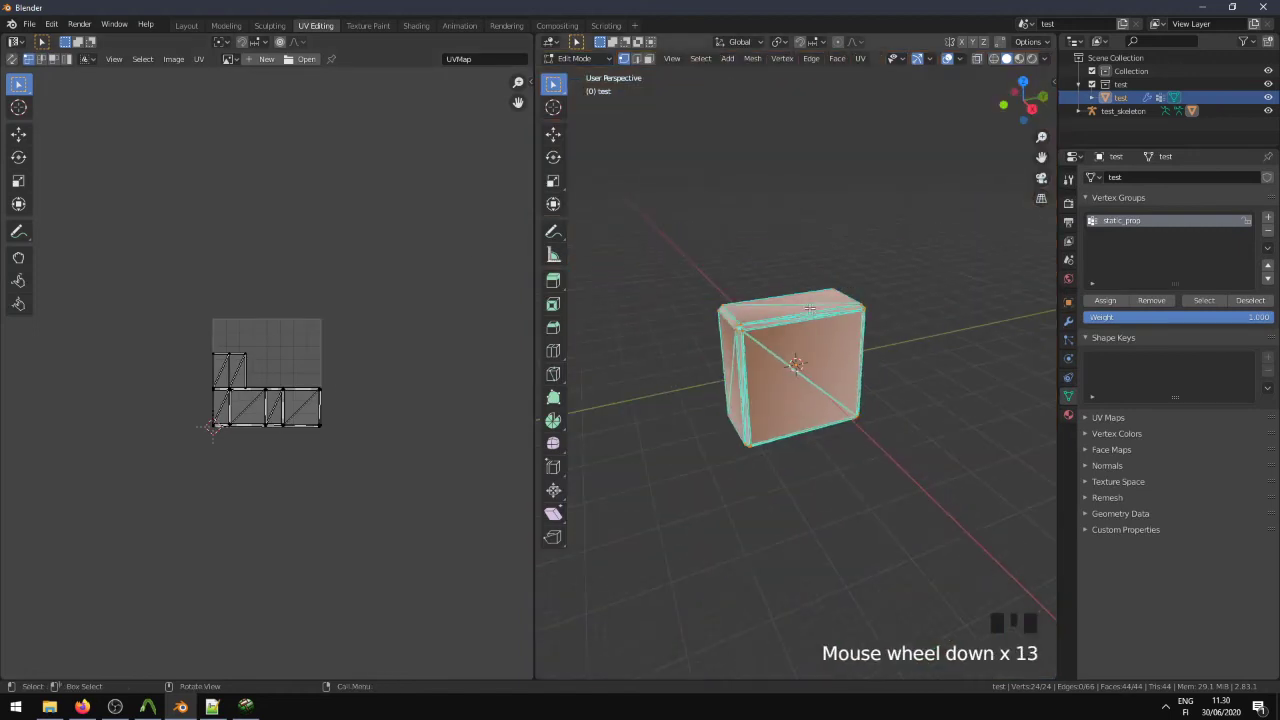
middle_drag(790, 366, 936, 353)
scroll(936, 353, up, 2)
click(1068, 414)
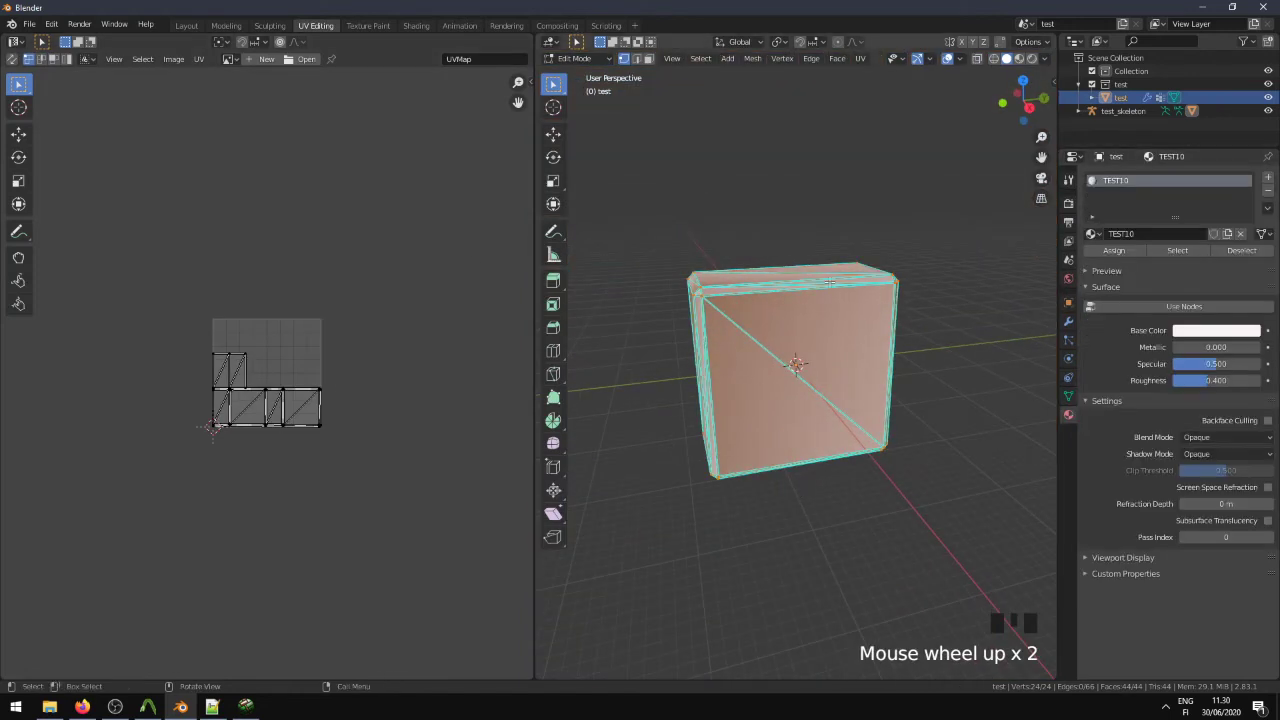
click(1105, 307)
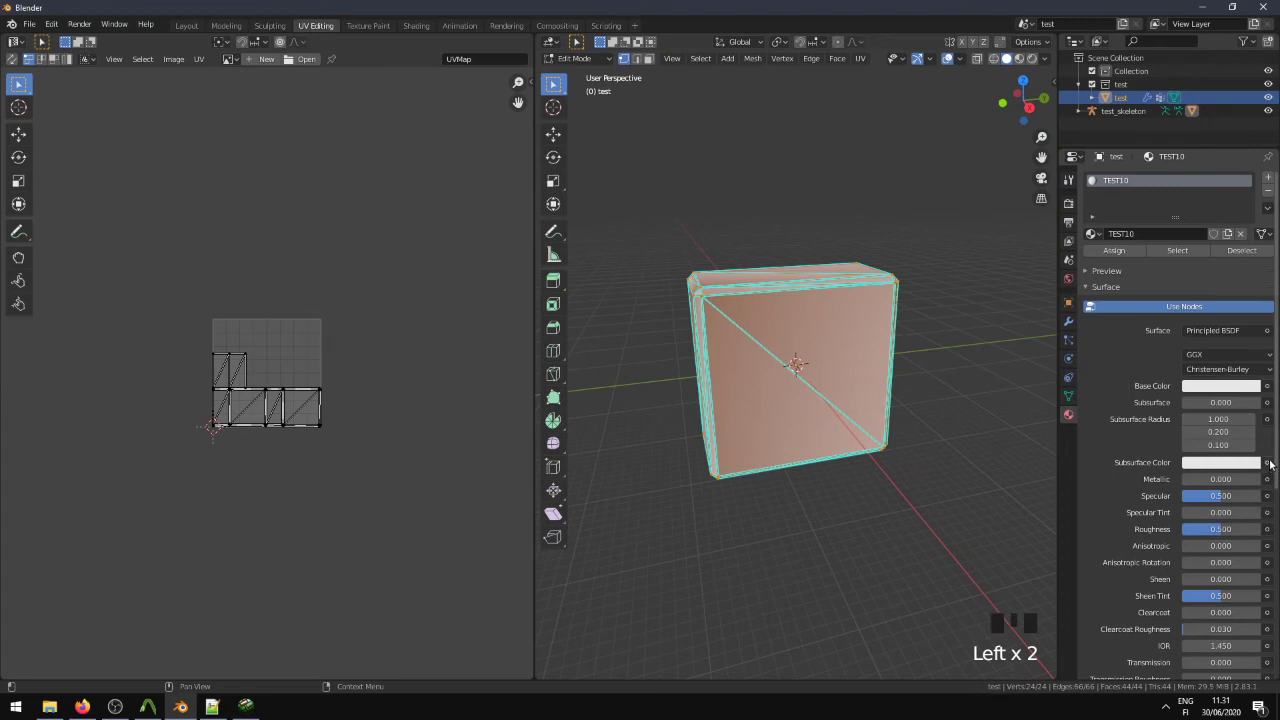
Step: Give the TEST10 material's Base Color an Image Texture using R60DSTIPS2.png from the Desktop
click(1267, 385)
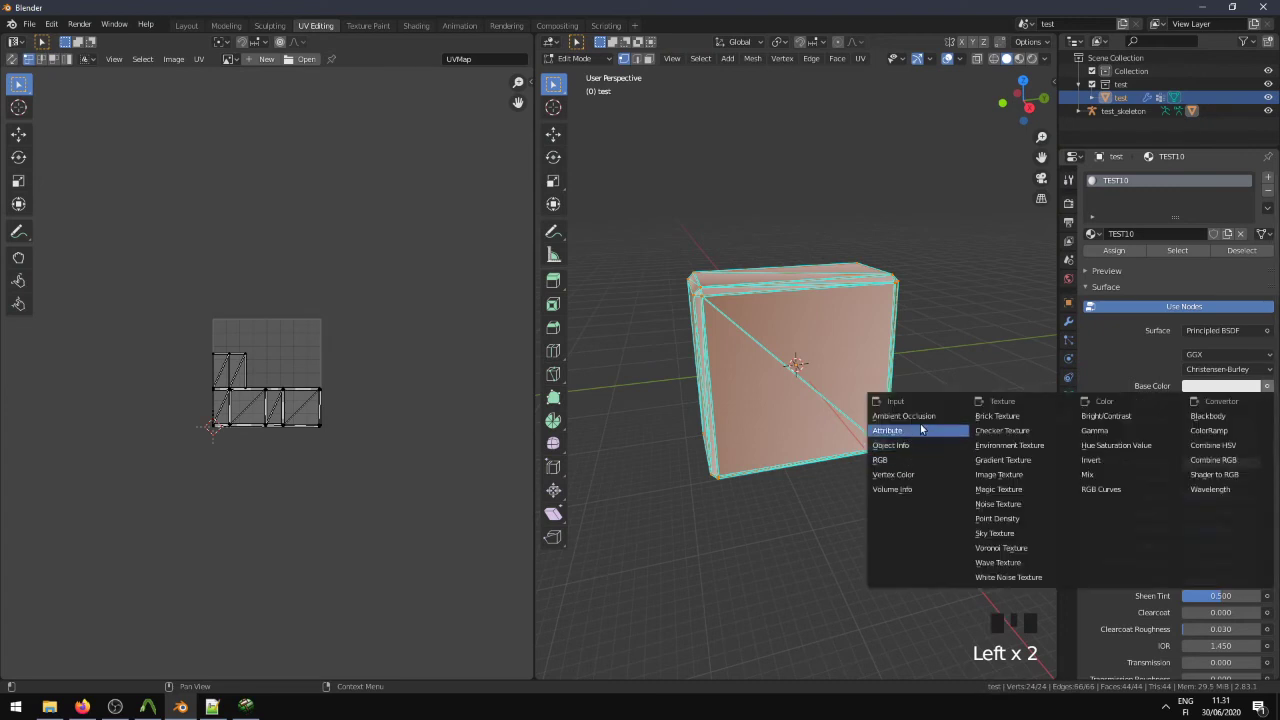
click(1005, 477)
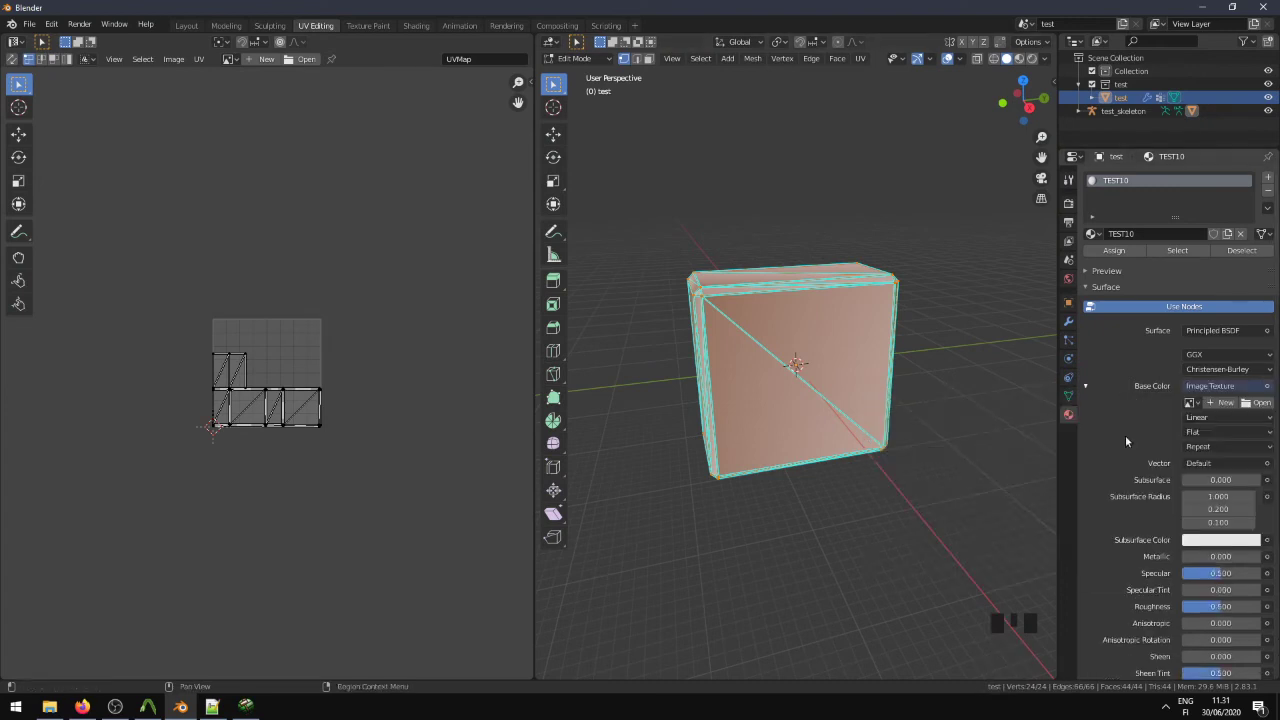
click(1258, 402)
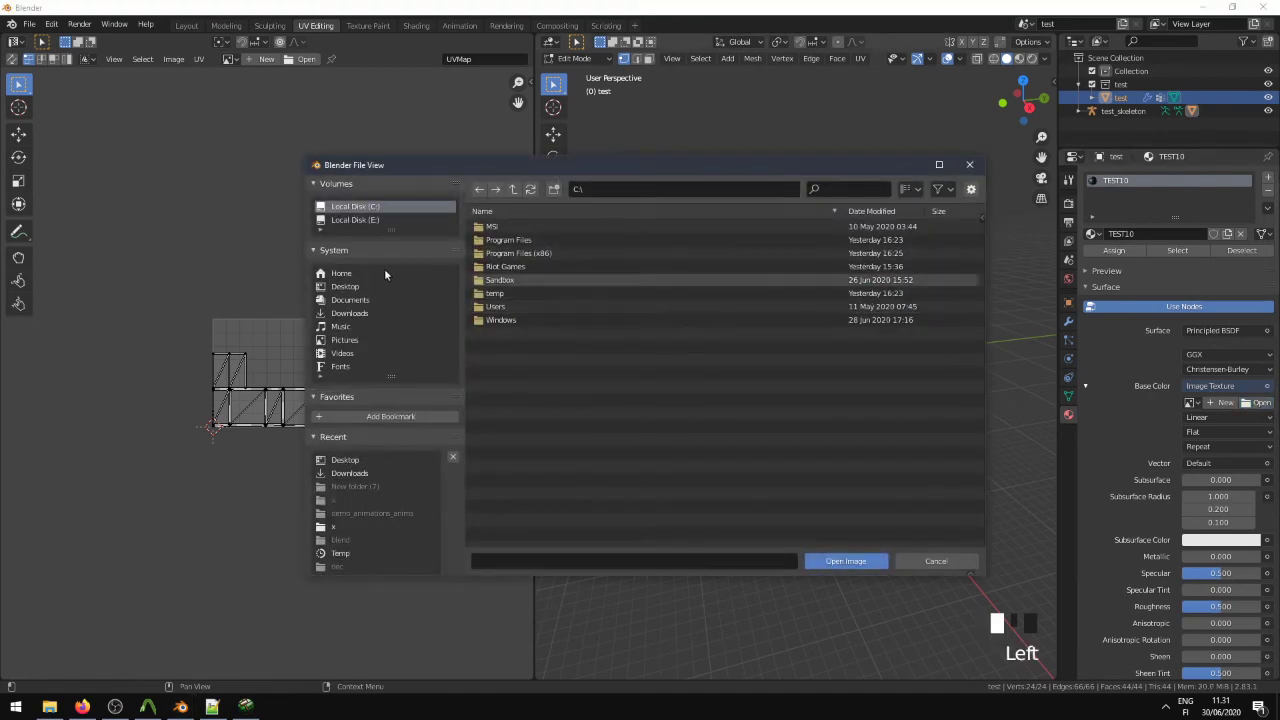
click(365, 286)
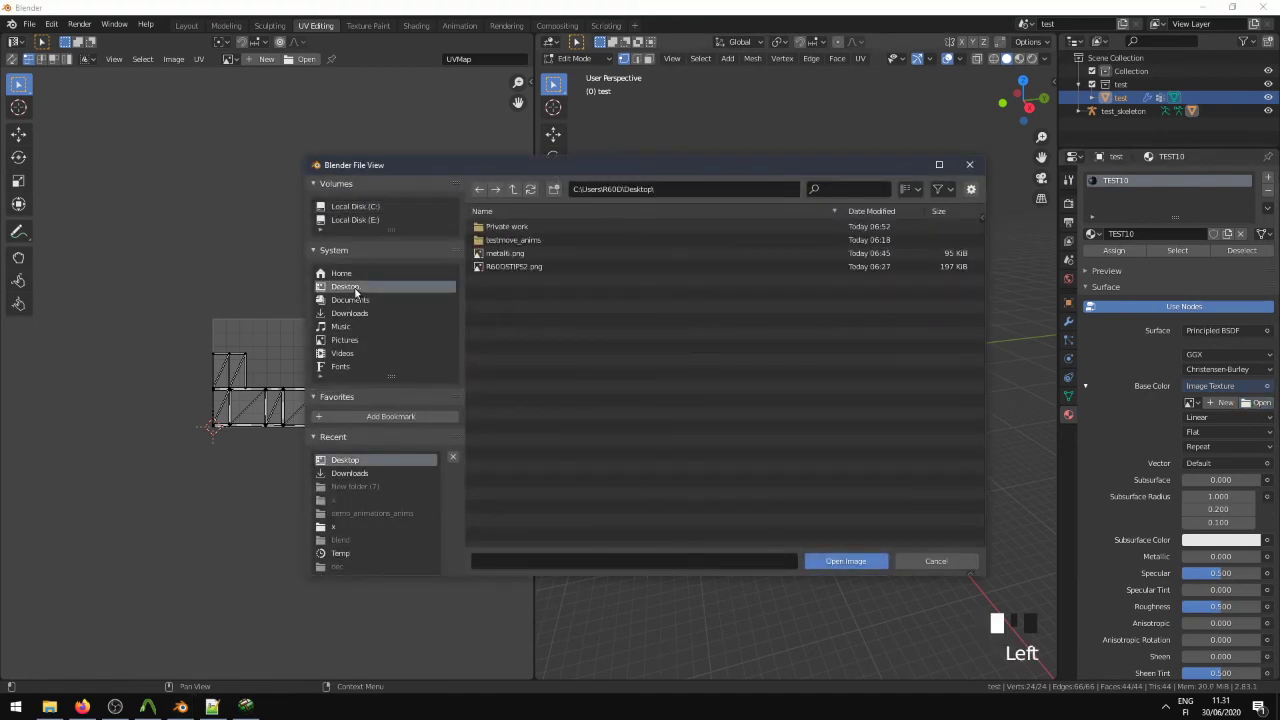
click(552, 269)
click(545, 306)
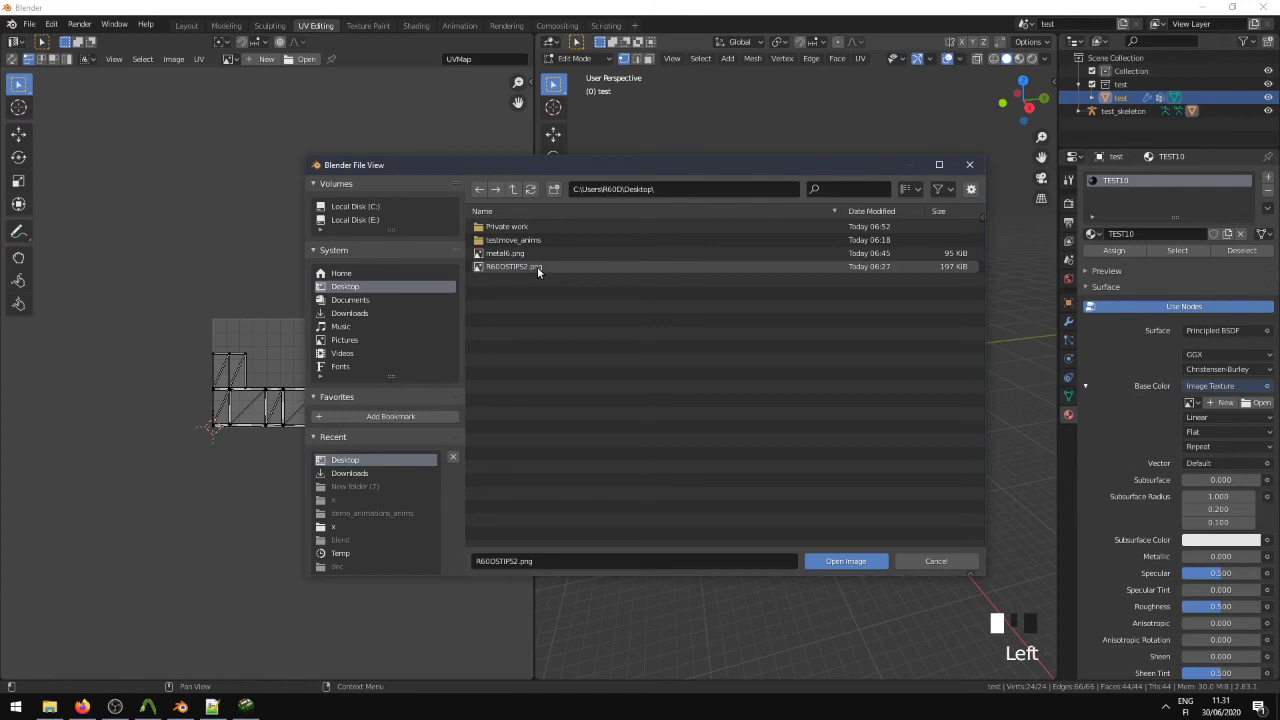
double_click(537, 266)
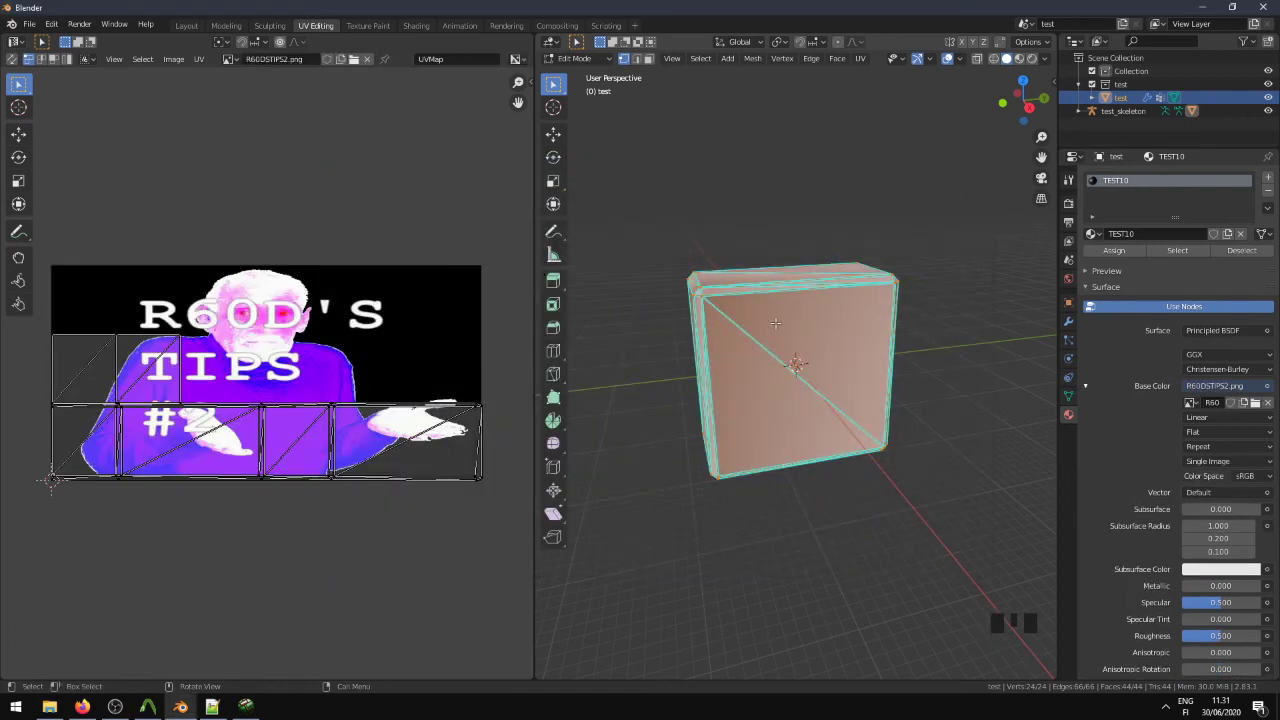
Step: Set the 3D viewport shading to Material Preview, return to Object Mode and inspect the texture on the box
scroll(776, 326, down, 3)
key(z)
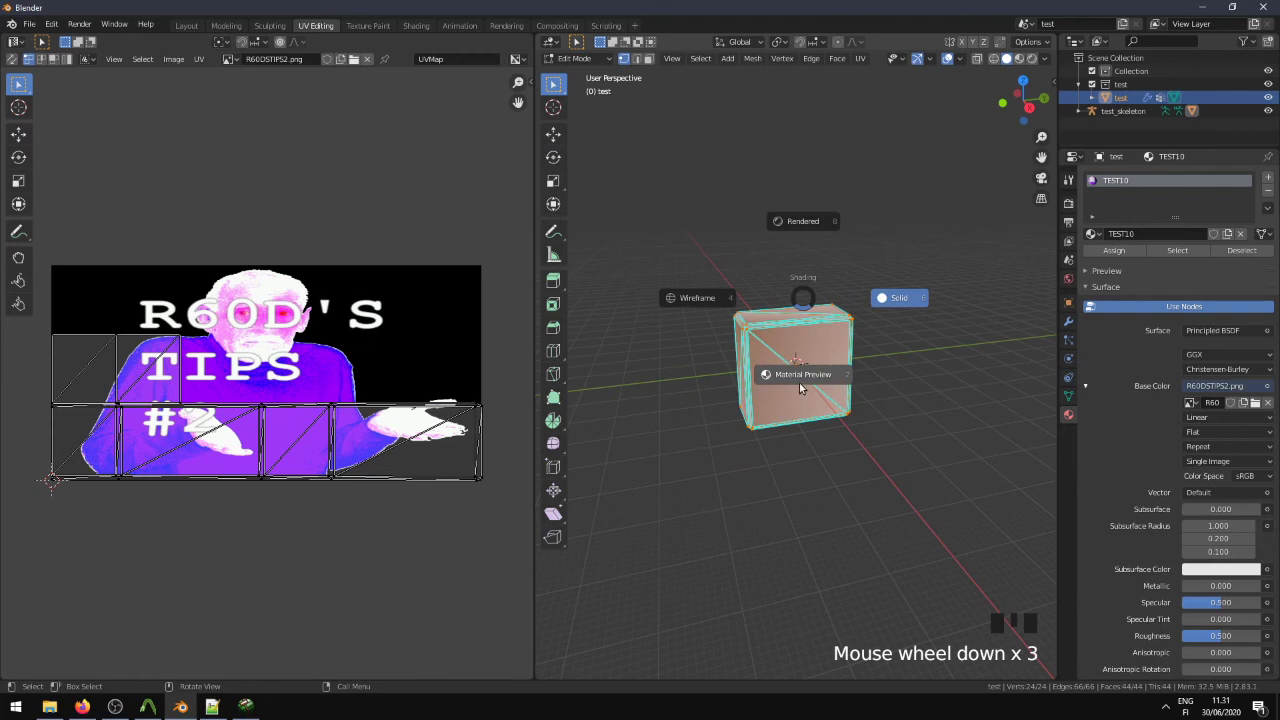
click(800, 388)
key(Tab)
middle_drag(921, 347, 820, 368)
scroll(820, 370, up, 1)
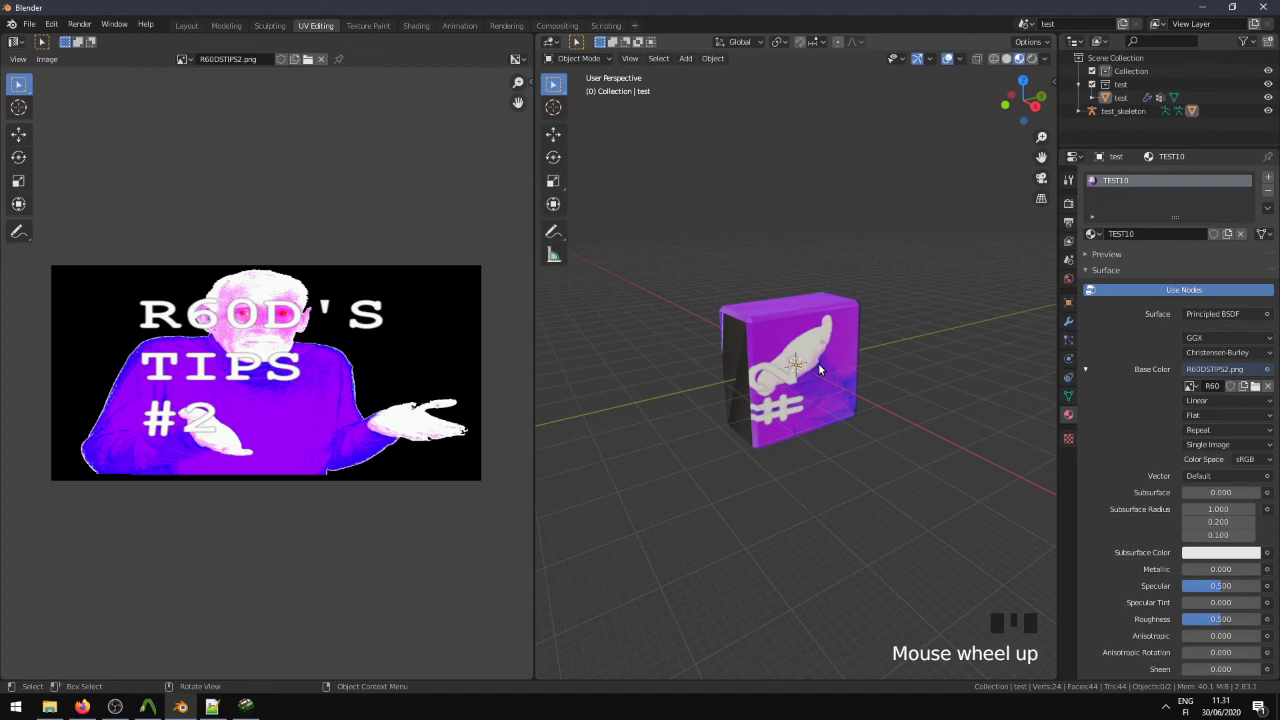
Step: Project all of the box's UVs from the right orthographic view with Project from View (Bounds) and check the texture on its face
click(820, 370)
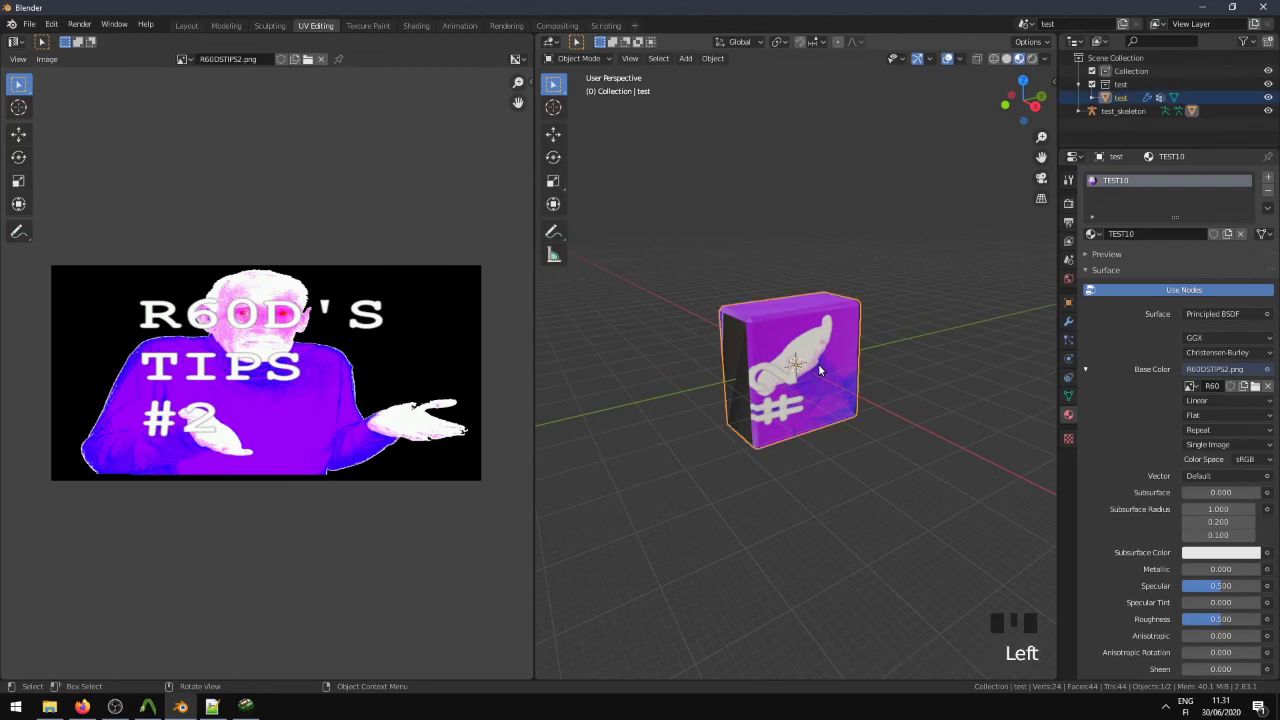
key(KP_3)
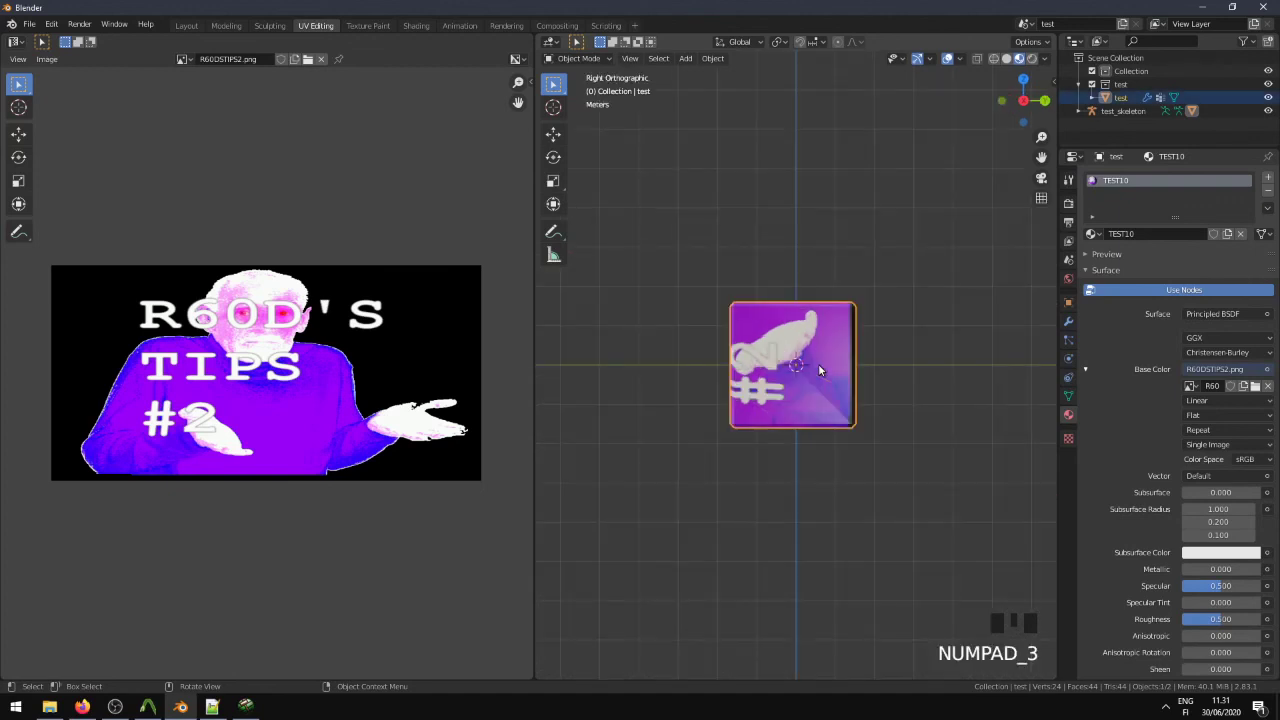
key(Tab)
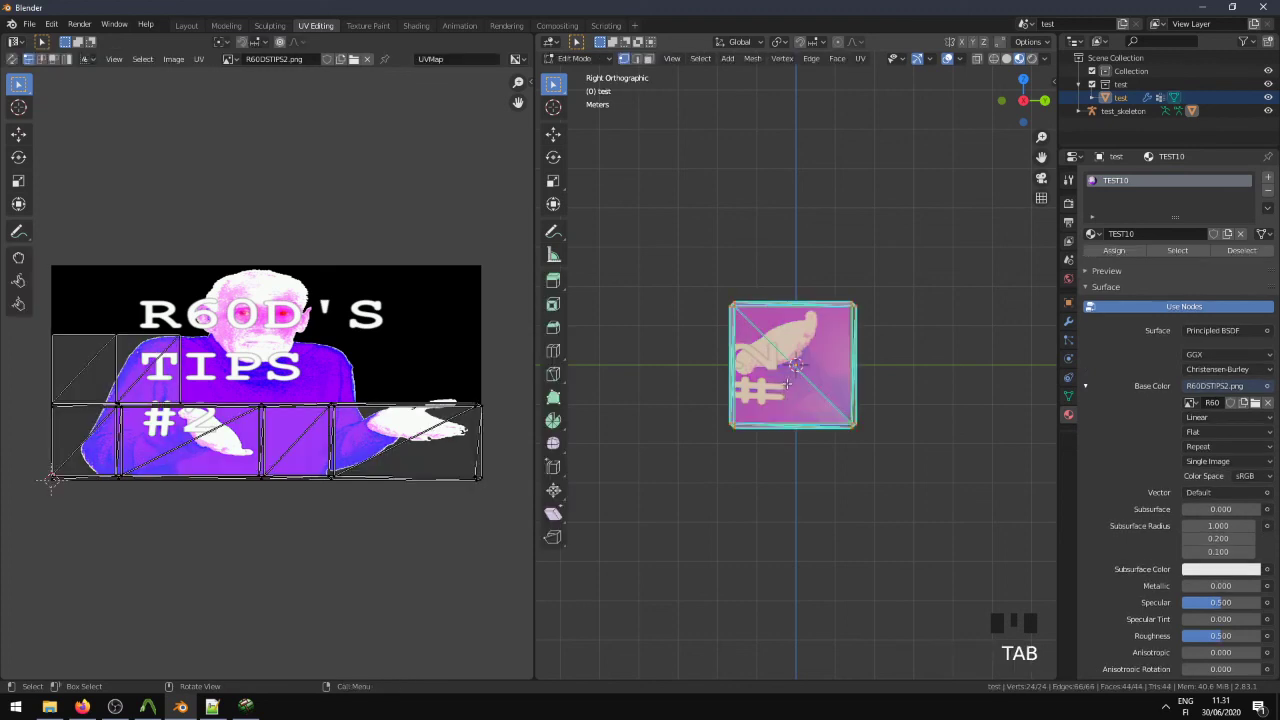
key(a)
key(u)
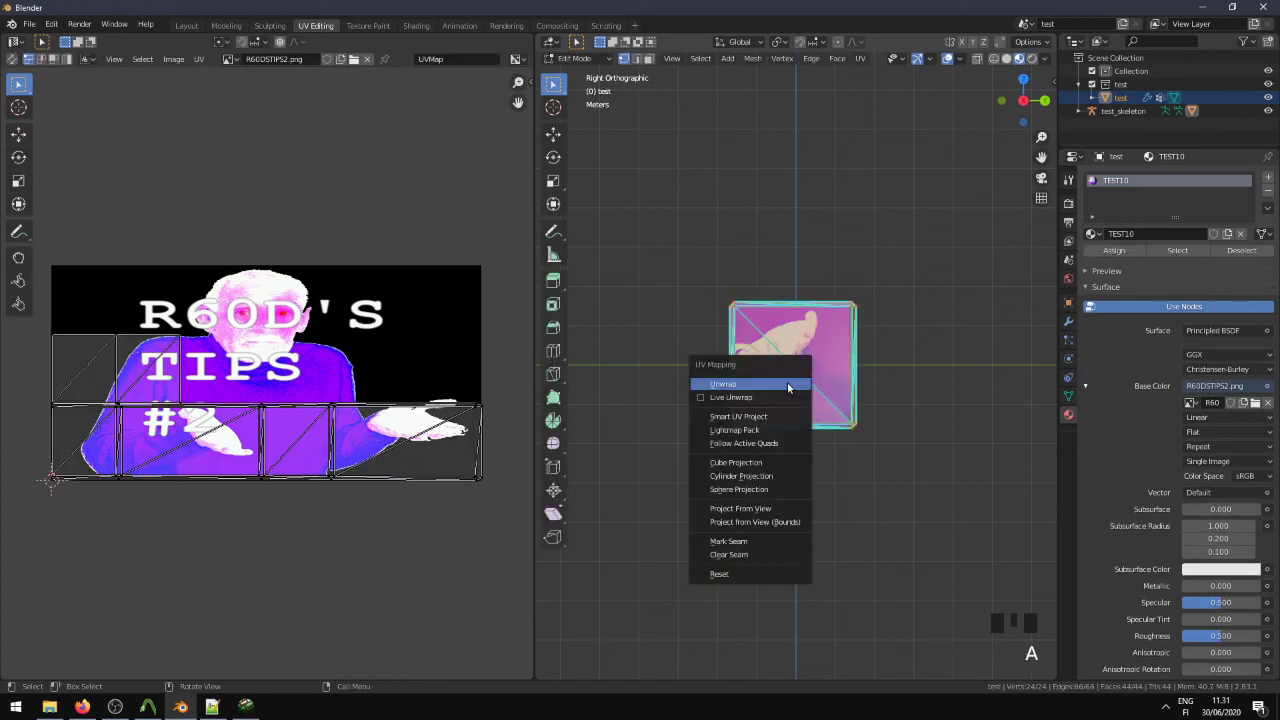
click(785, 521)
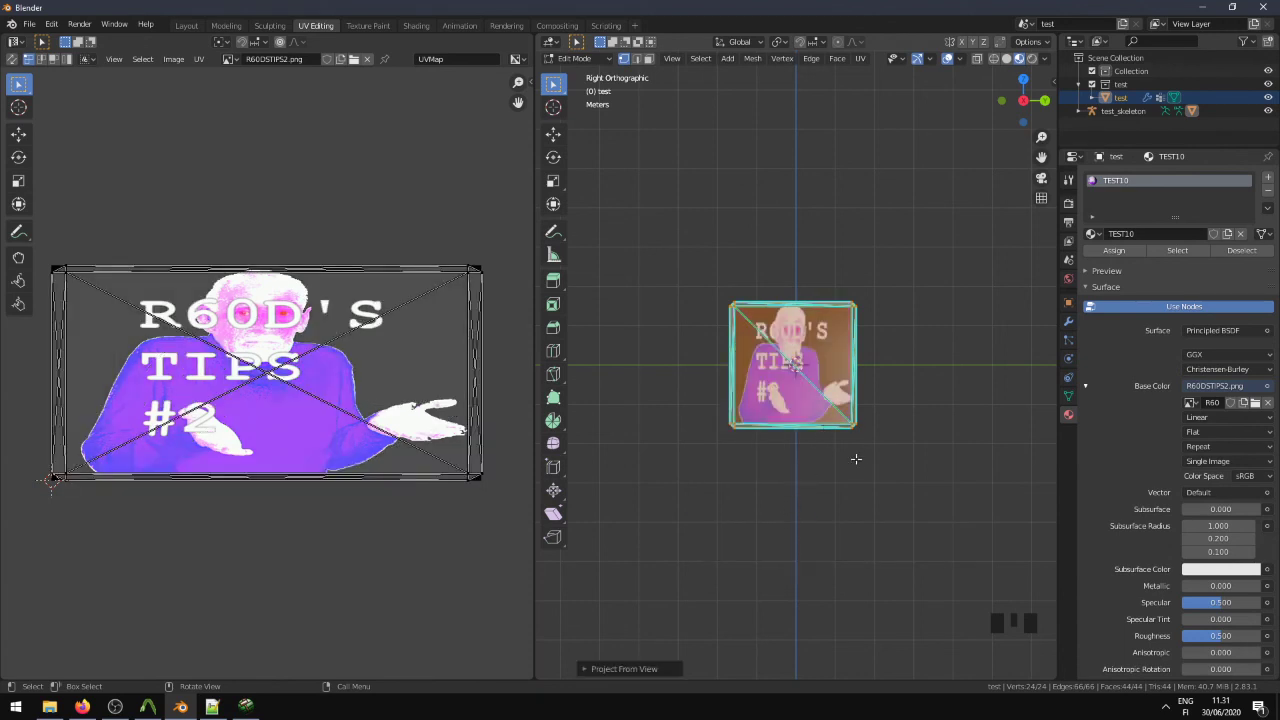
key(backslash)
key(Tab)
key(Tab)
key(Tab)
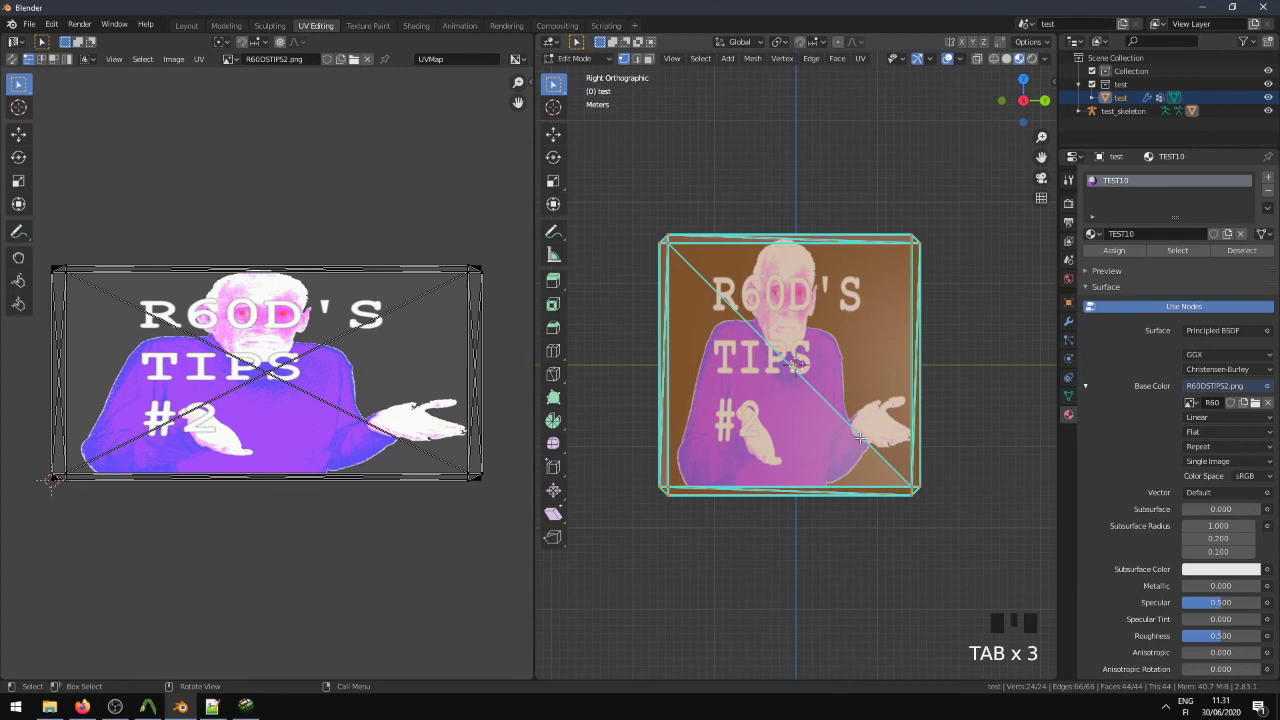
Step: Reproject the UVs with Project From View, then scale them about 2.56 times overall and about 1.98 times along X to fill the image
key(u)
click(825, 425)
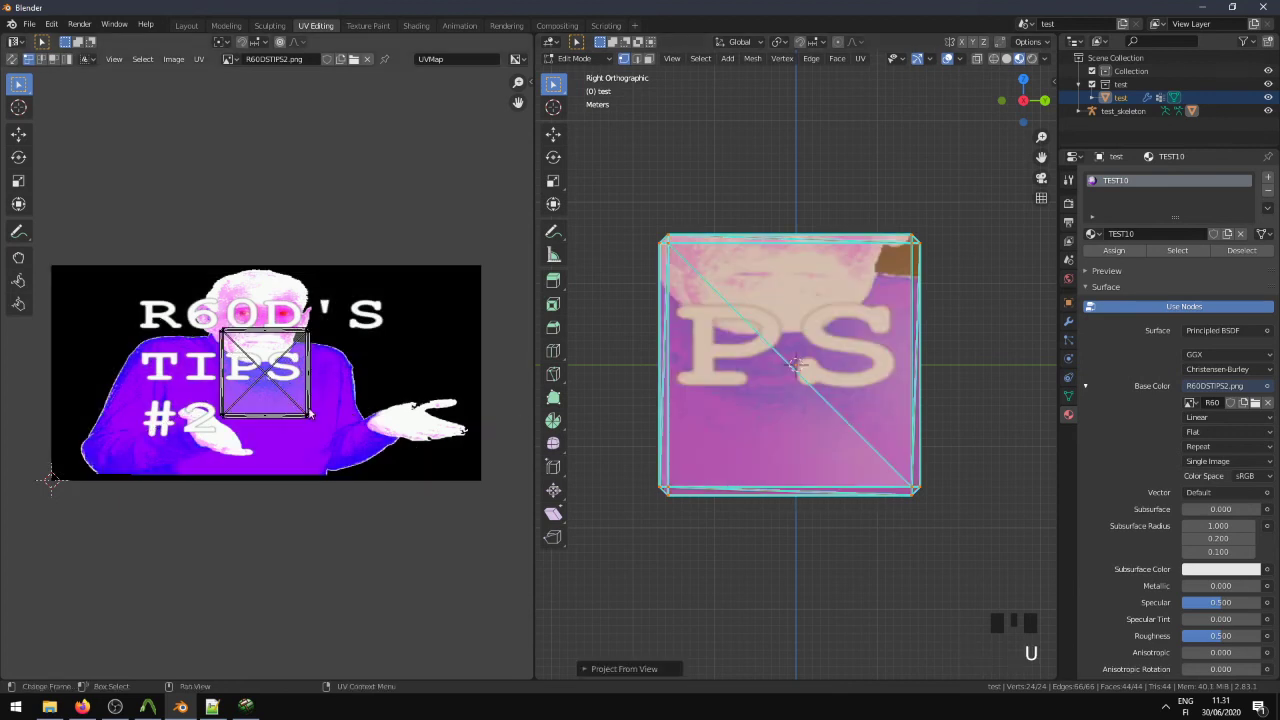
key(a)
key(s)
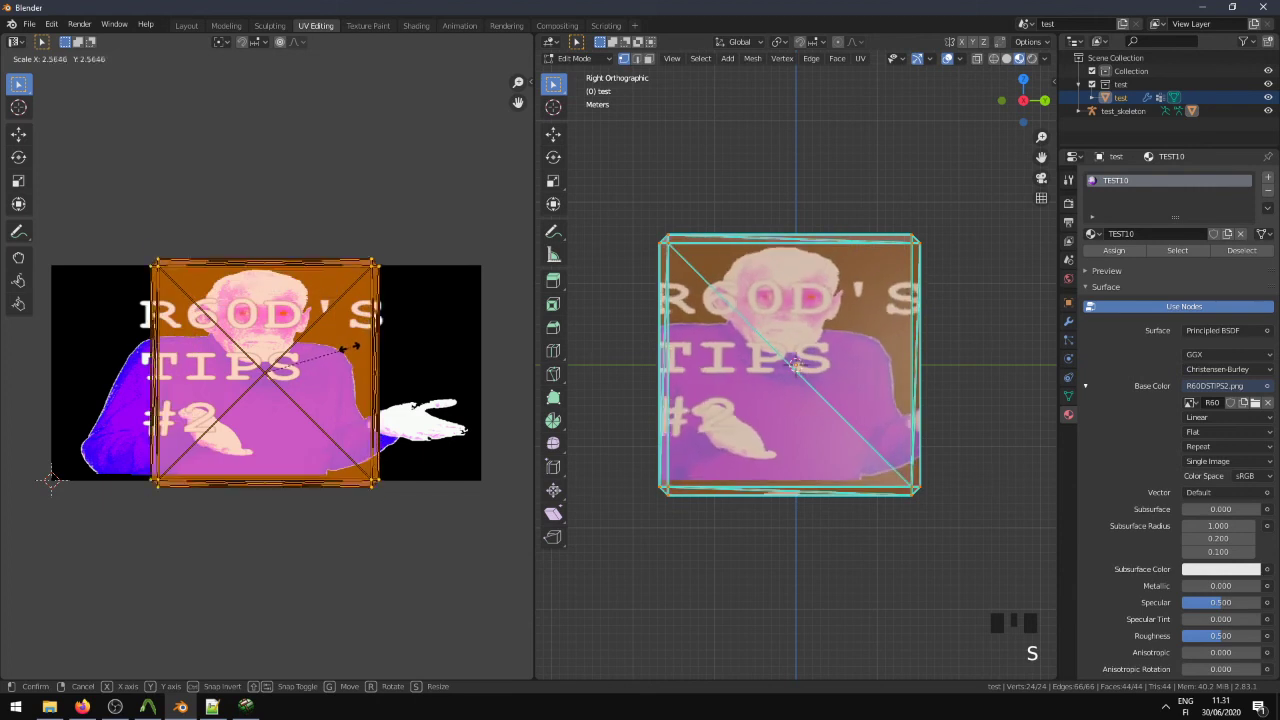
click(347, 352)
key(s)
key(x)
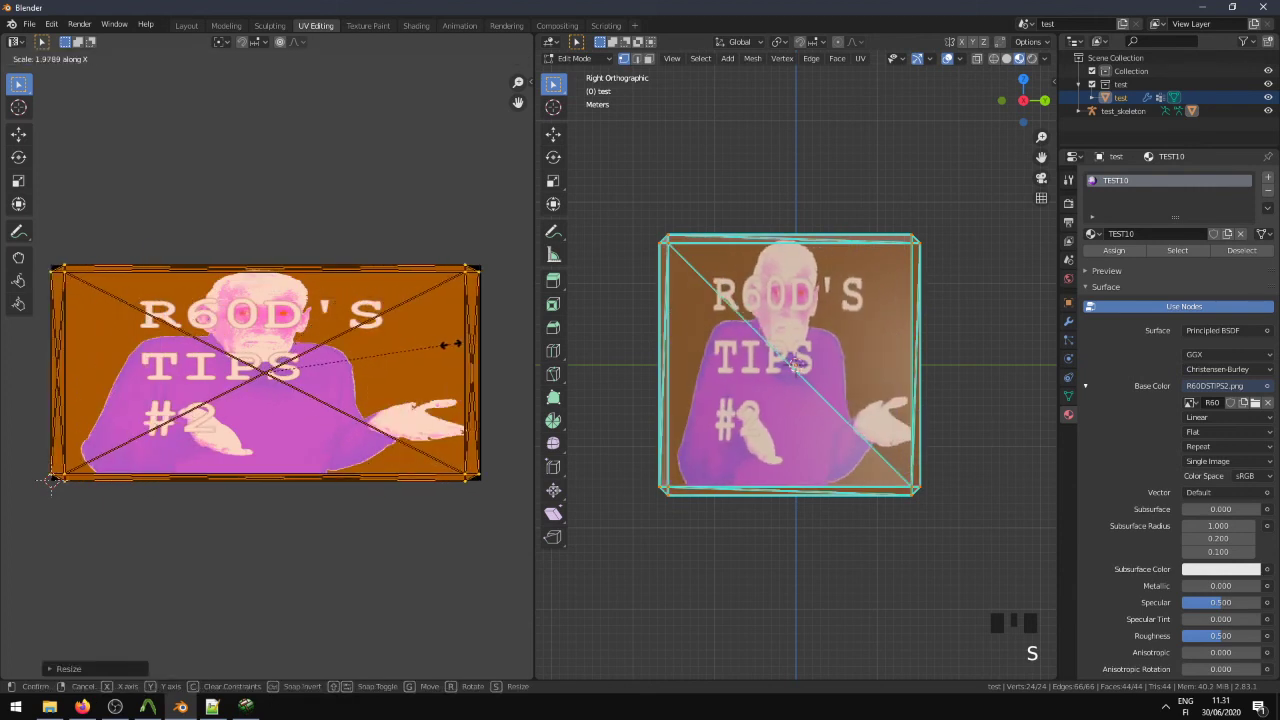
click(454, 346)
Step: Return to Object Mode and inspect the projected texture on the box from an angle
key(u)
click(841, 398)
middle_drag(841, 398, 873, 435)
key(Tab)
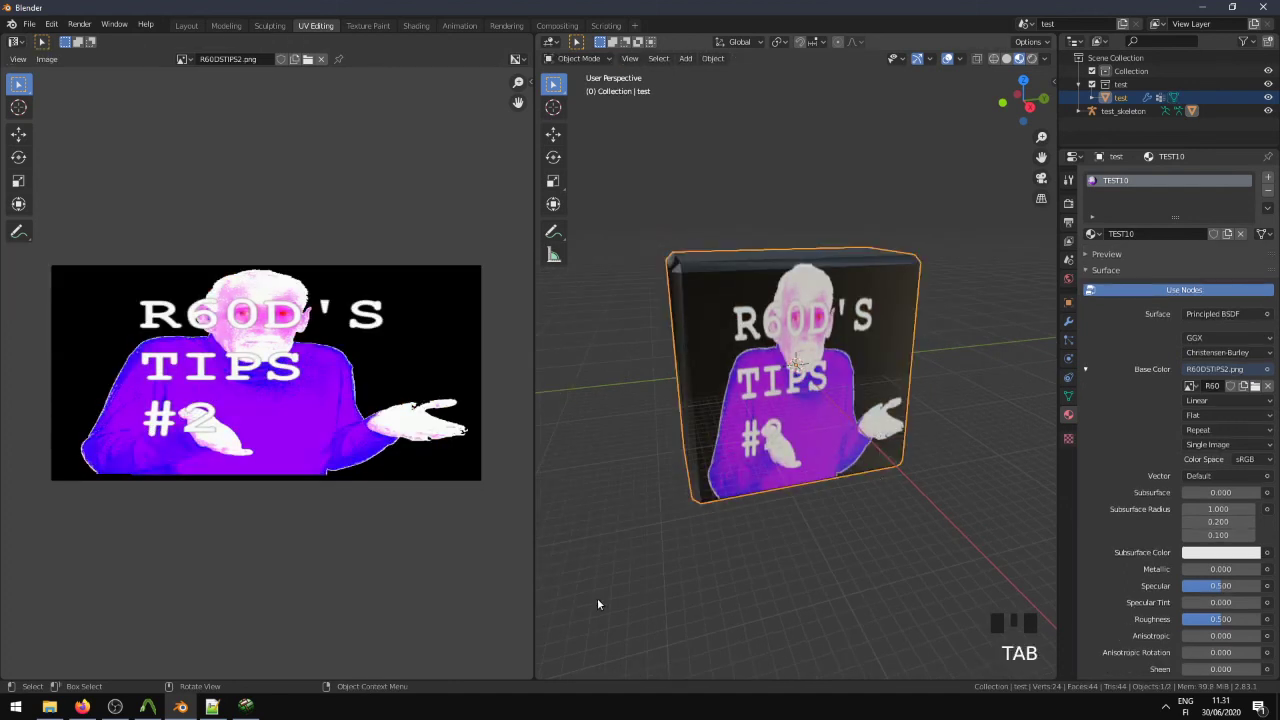